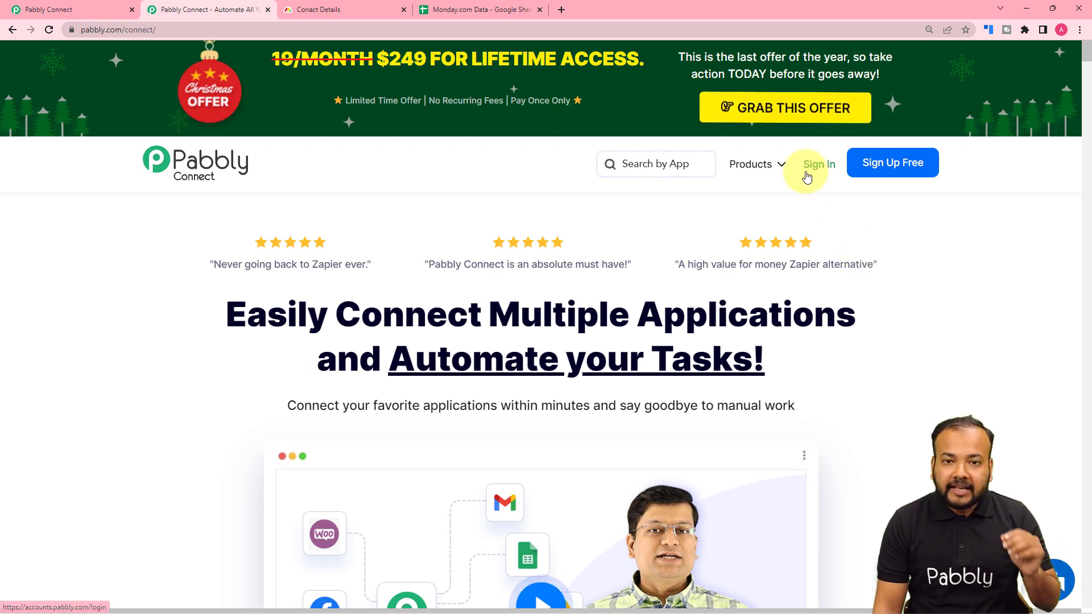
Step: Switch to the Pabbly Connect dashboard and create a workflow named "Monday.com to Google Sheets"
left_click(74, 9)
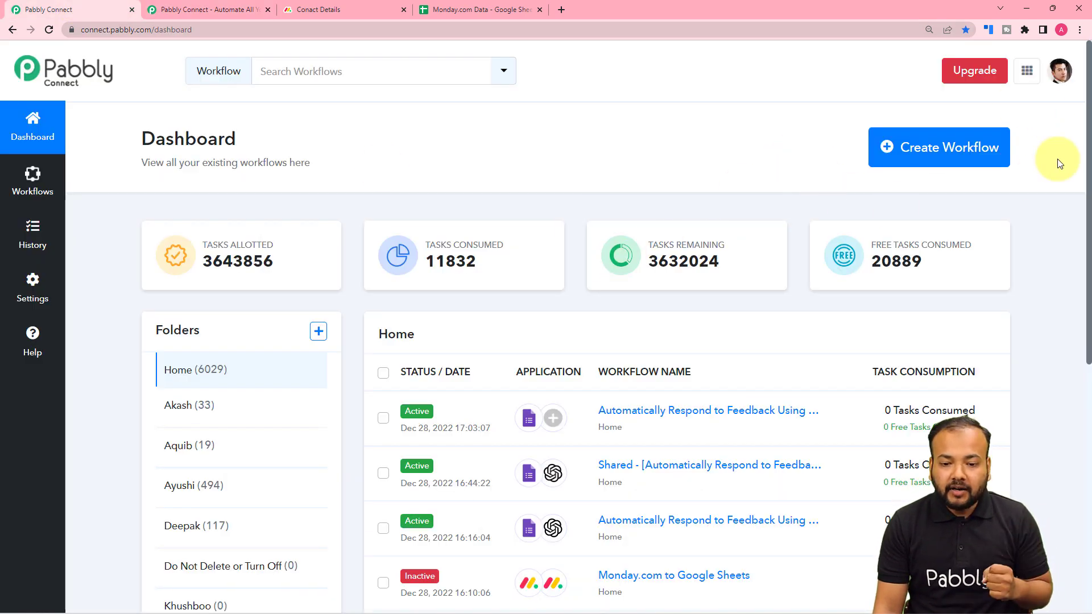
left_click(893, 158)
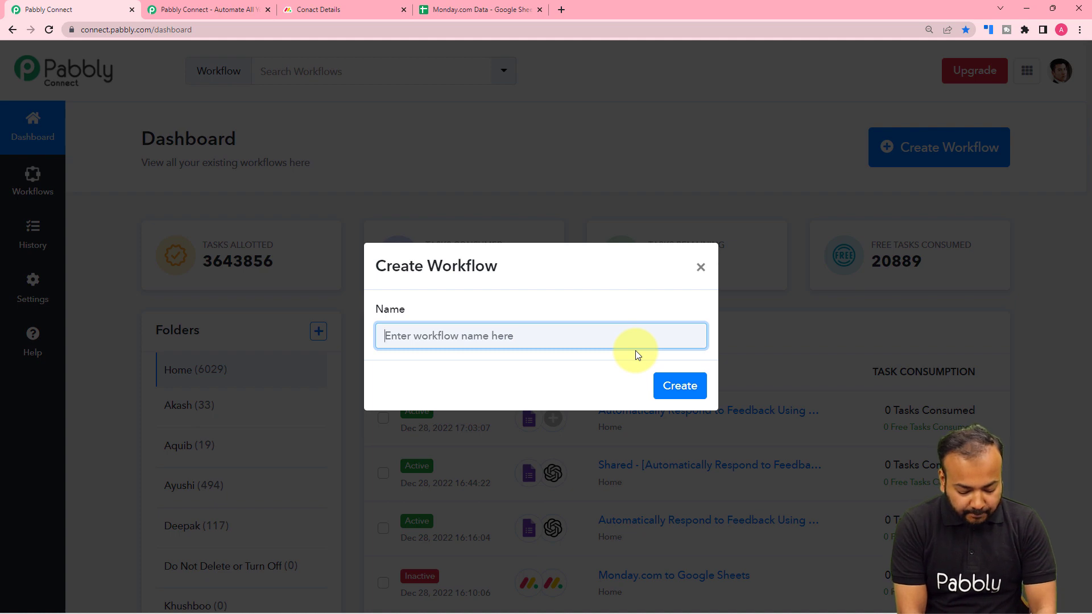
type("Mo")
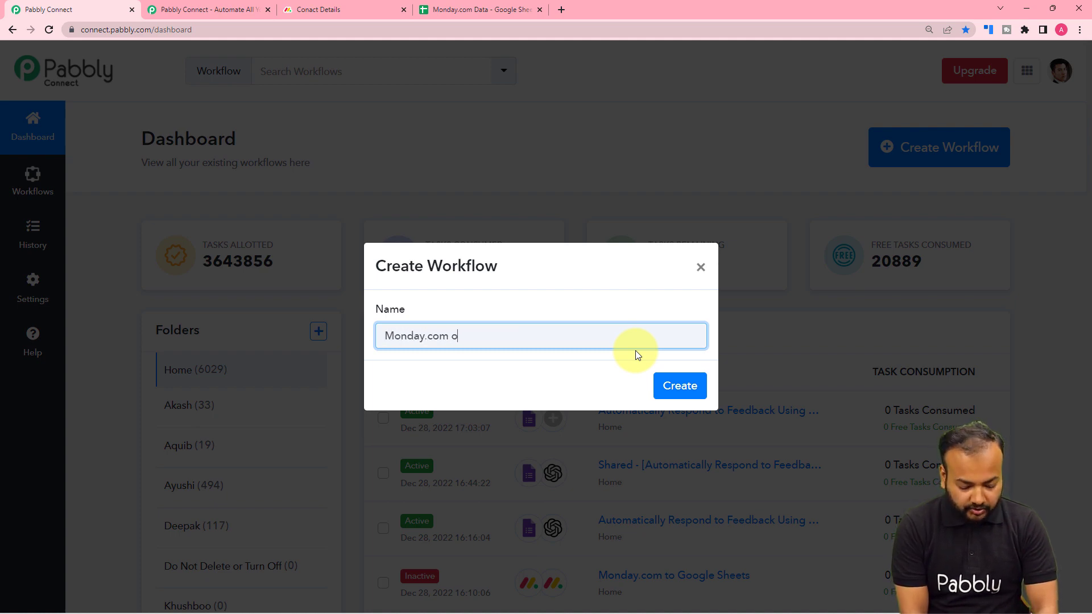
type("nday.com to Google S")
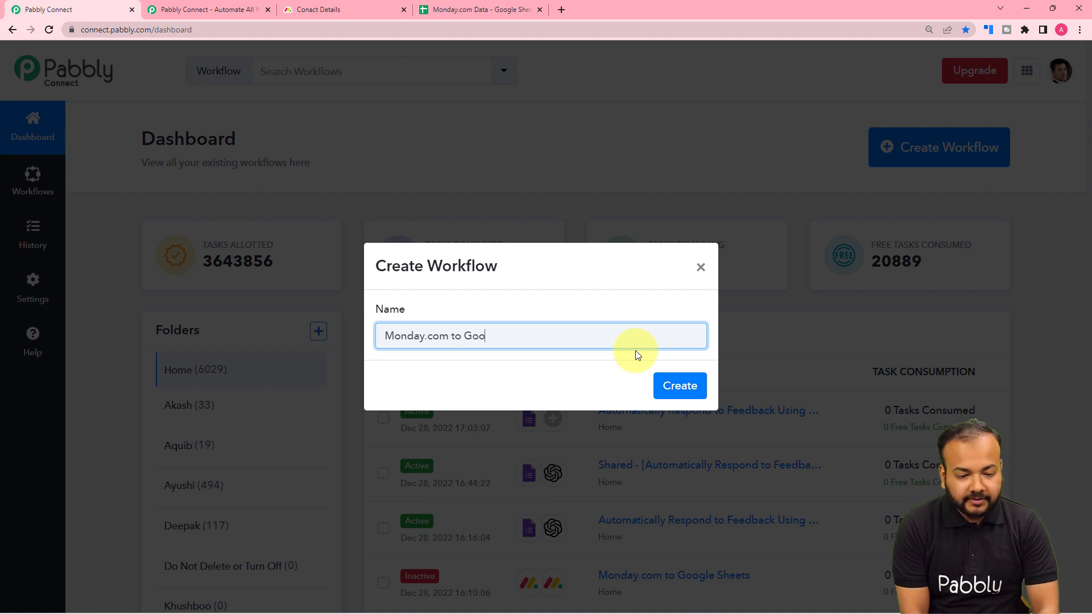
type("heets")
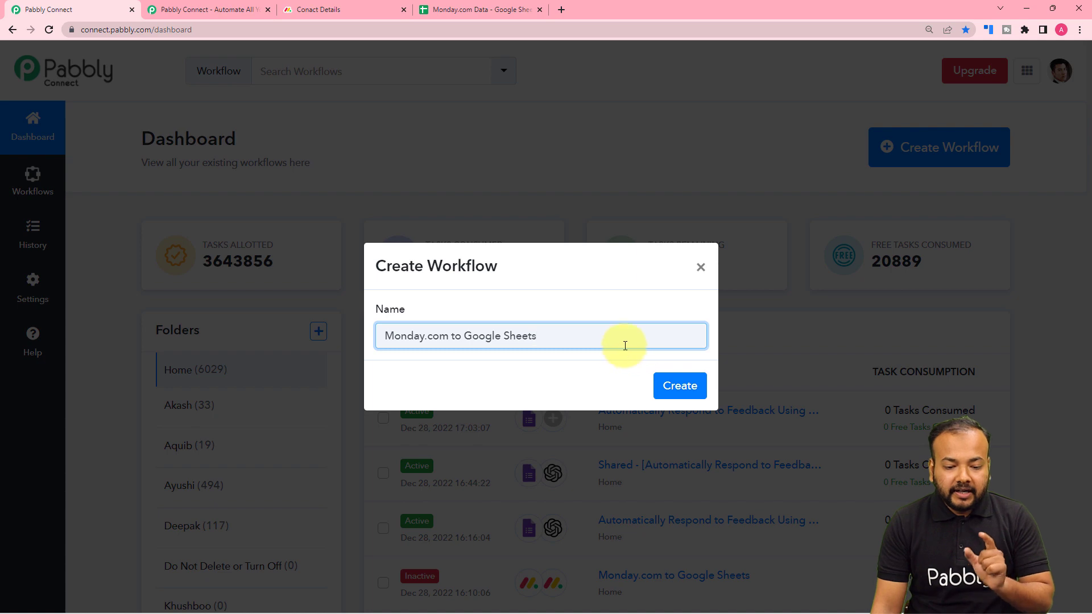
left_click(673, 385)
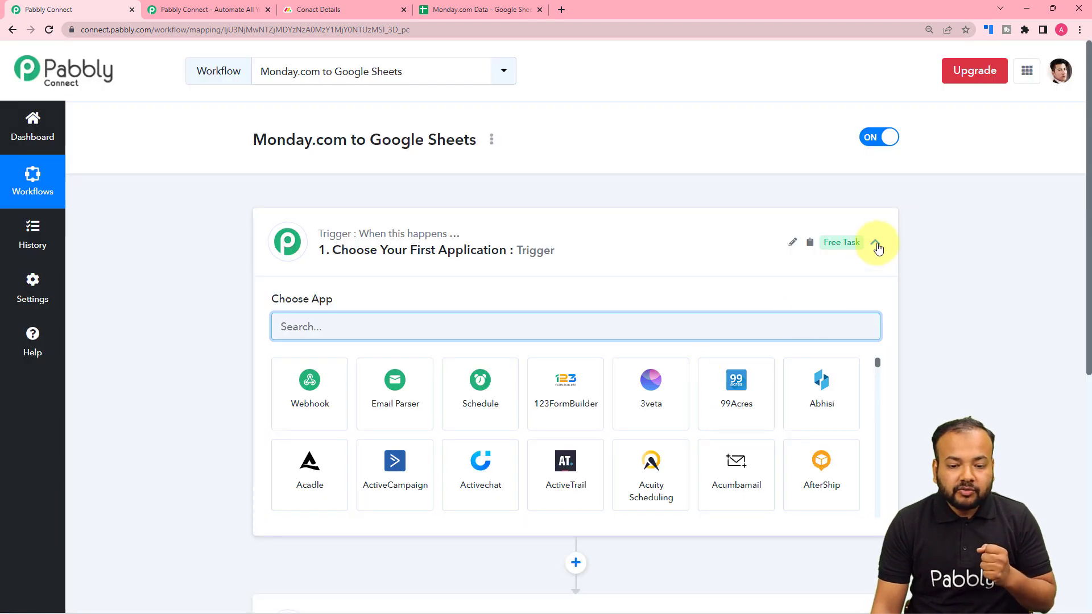
left_click(875, 245)
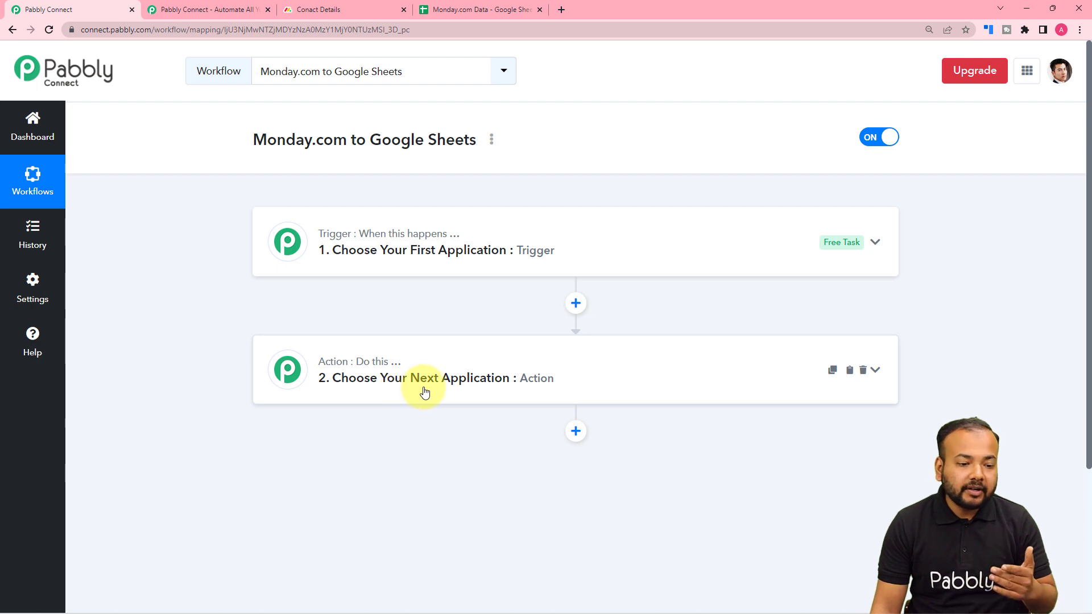
left_click(378, 265)
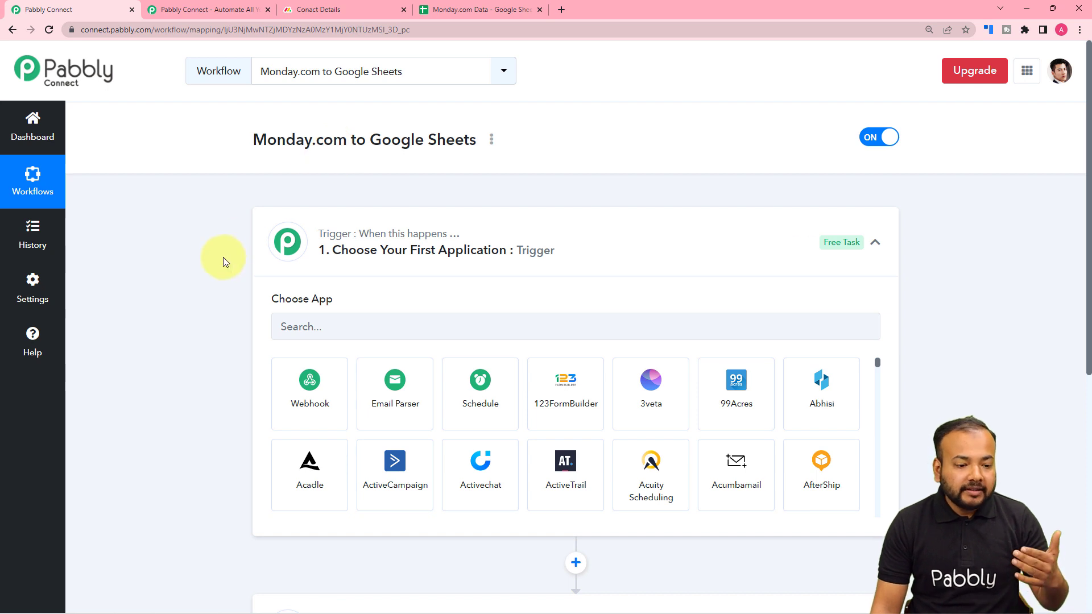
scroll(223, 257, "down", 1)
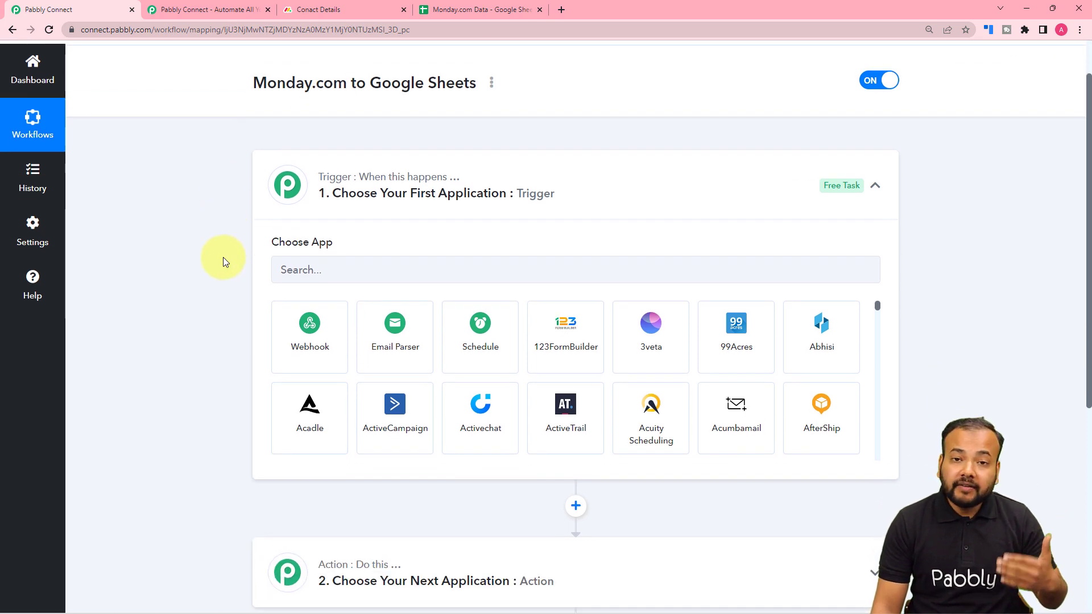
scroll(223, 257, "down", 3)
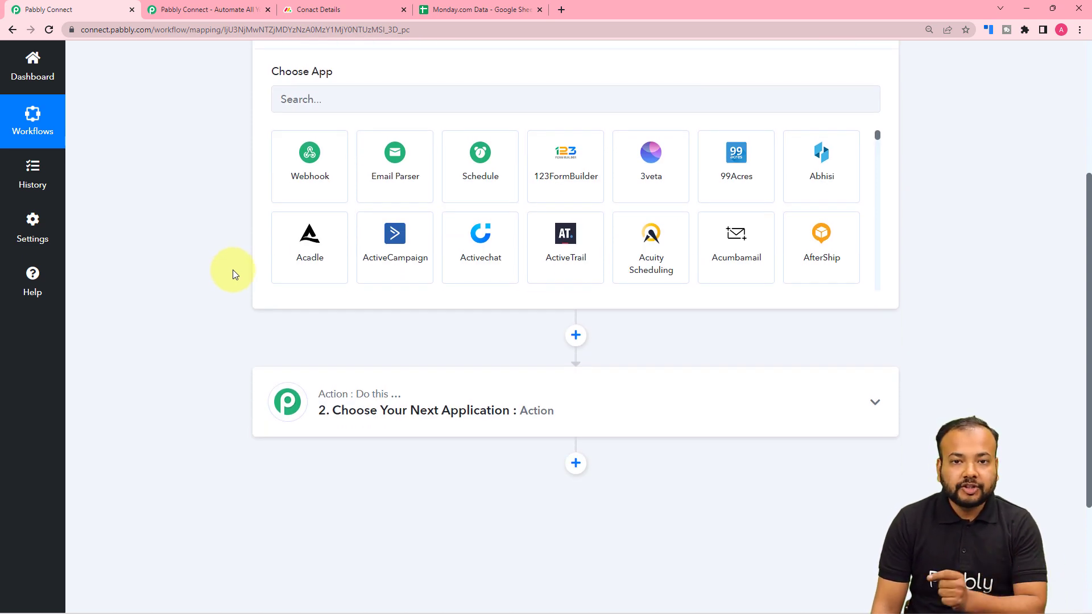
scroll(397, 142, "up", 2)
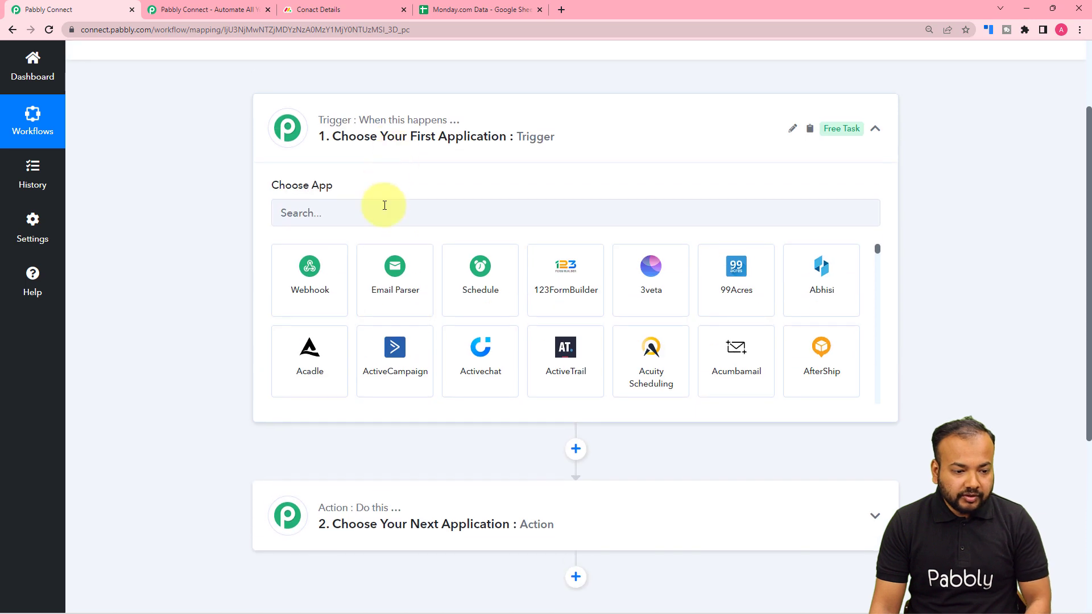
Step: Set the workflow's trigger app to Monday.com with the trigger event Any Column Value Changed in Board
left_click(385, 207)
type("monday")
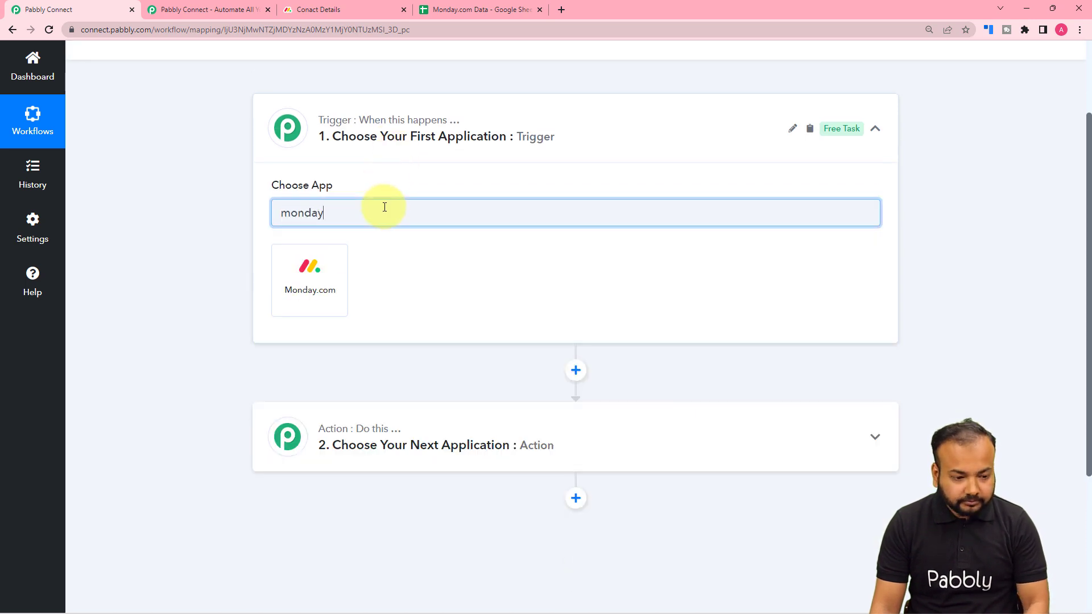
left_click(314, 279)
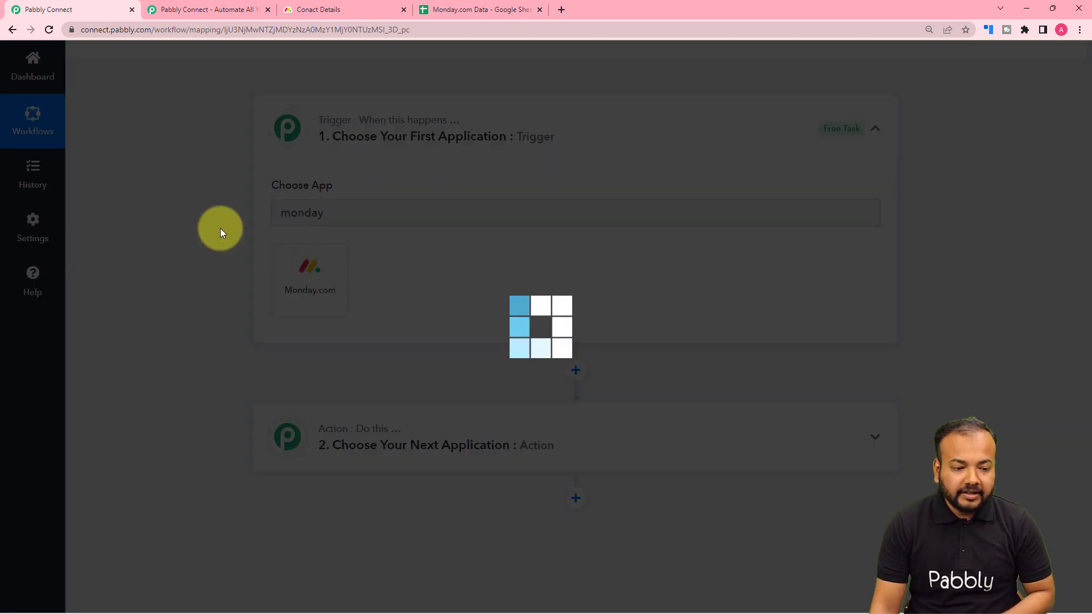
scroll(239, 244, "down", 1)
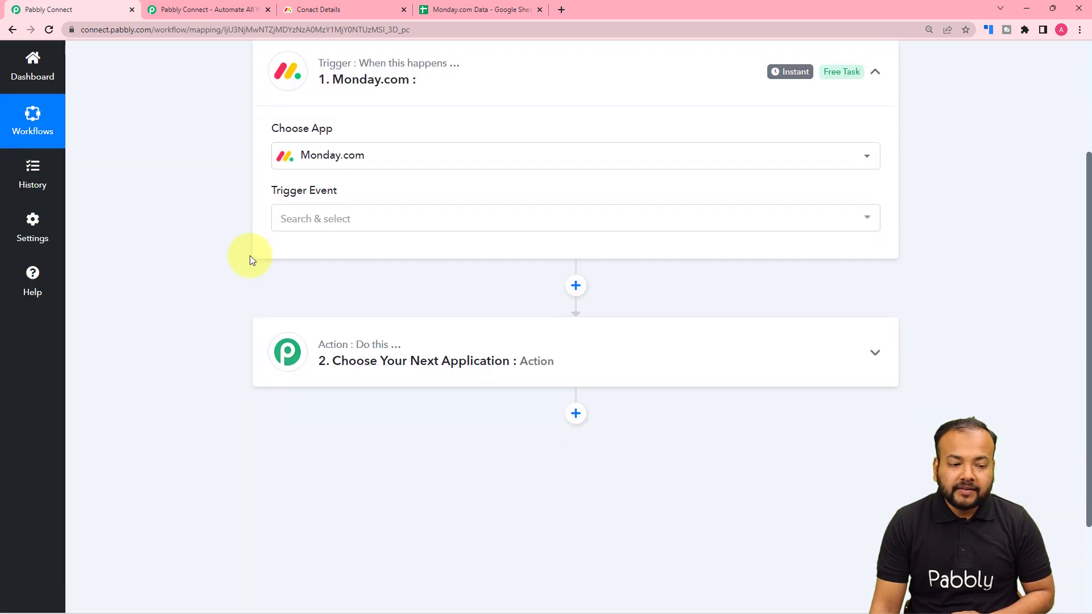
left_click(314, 220)
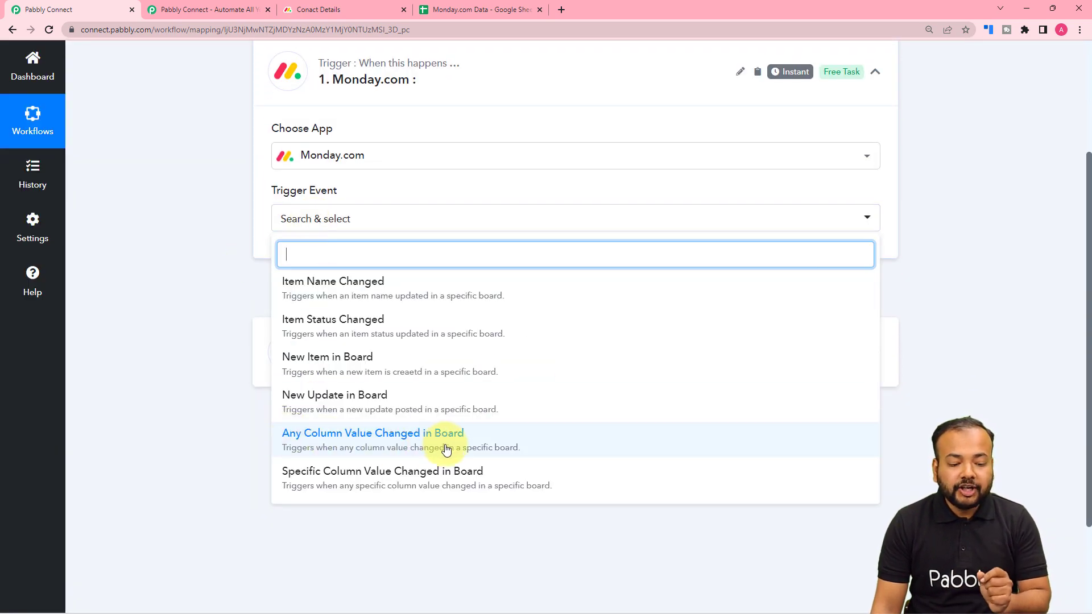
left_click(363, 440)
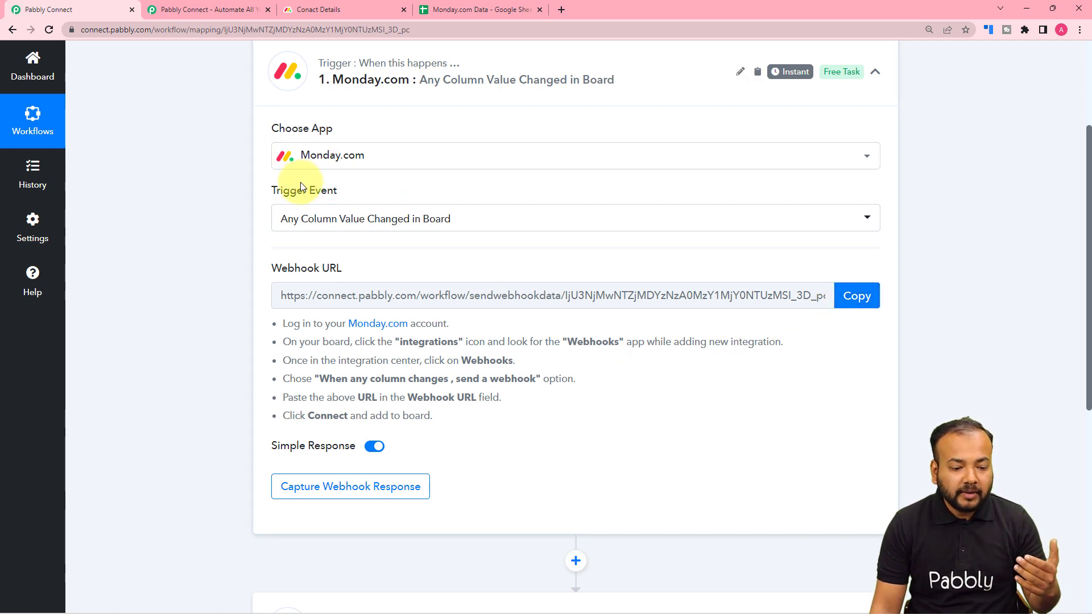
scroll(267, 480, "down", 1)
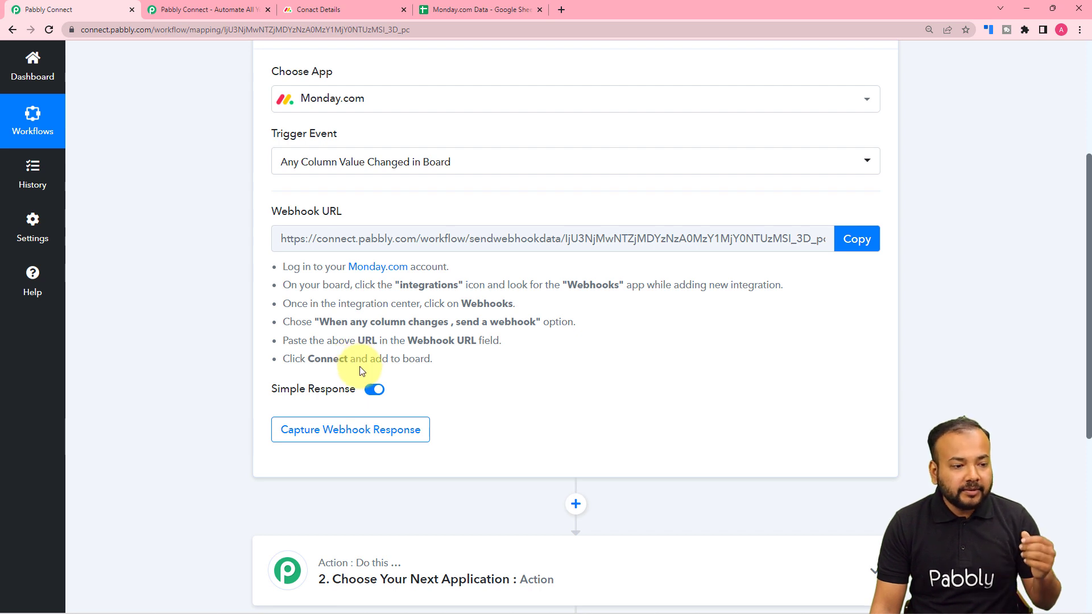
Step: Switch to the Conact Details board in monday.com and find the Webhooks app in its integrations center
left_click(317, 11)
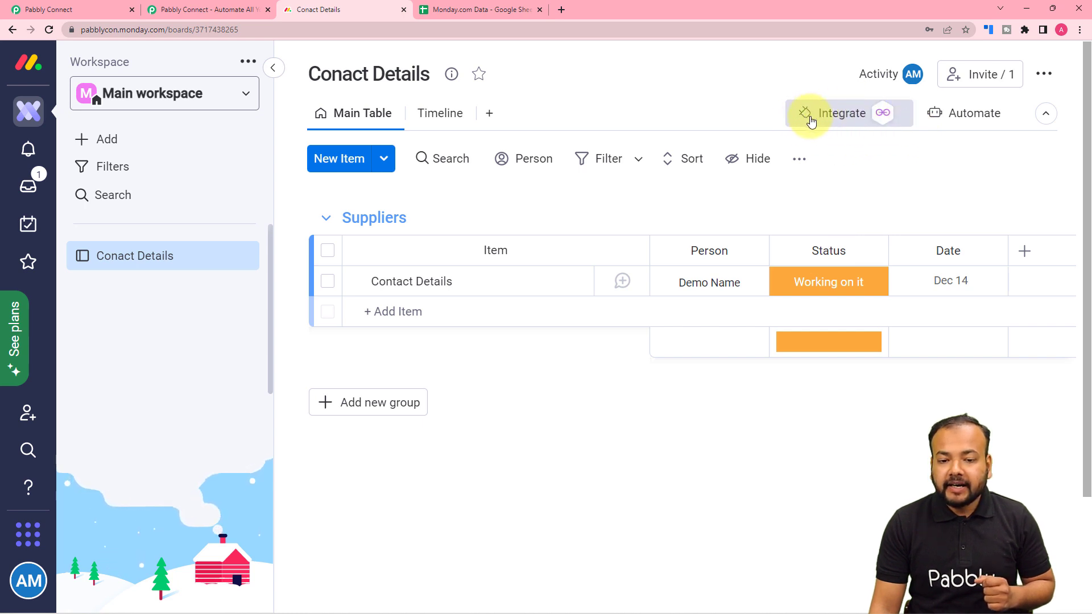
left_click(835, 124)
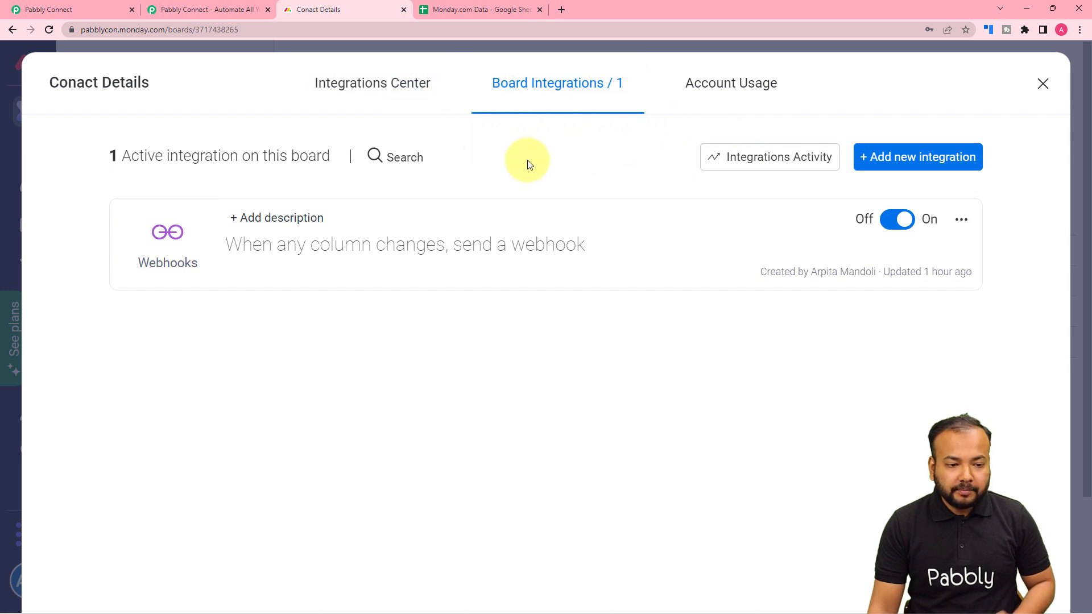
left_click(358, 97)
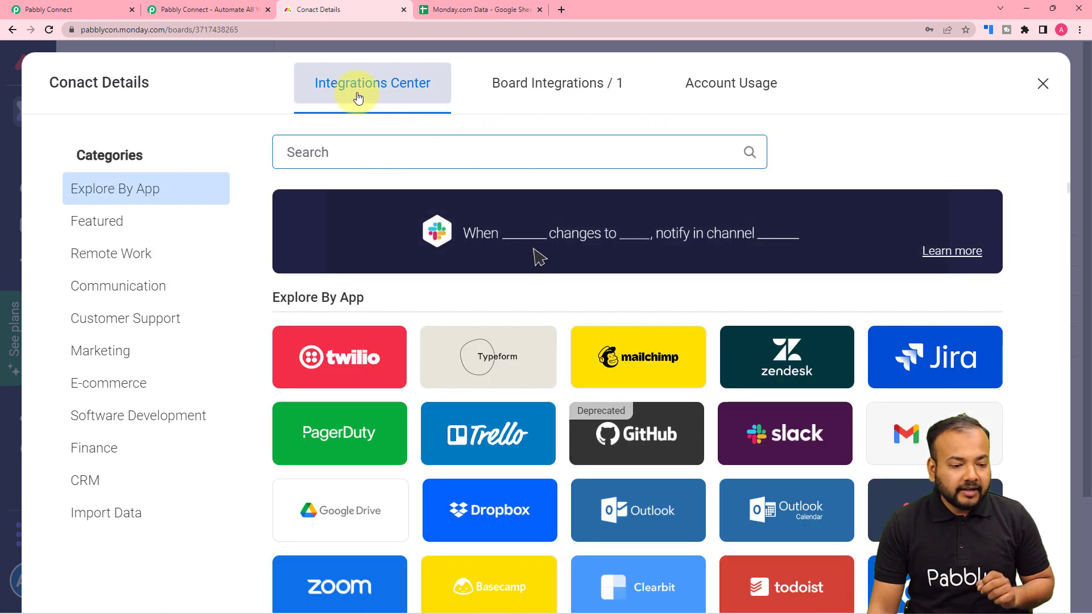
left_click(391, 157)
type("we")
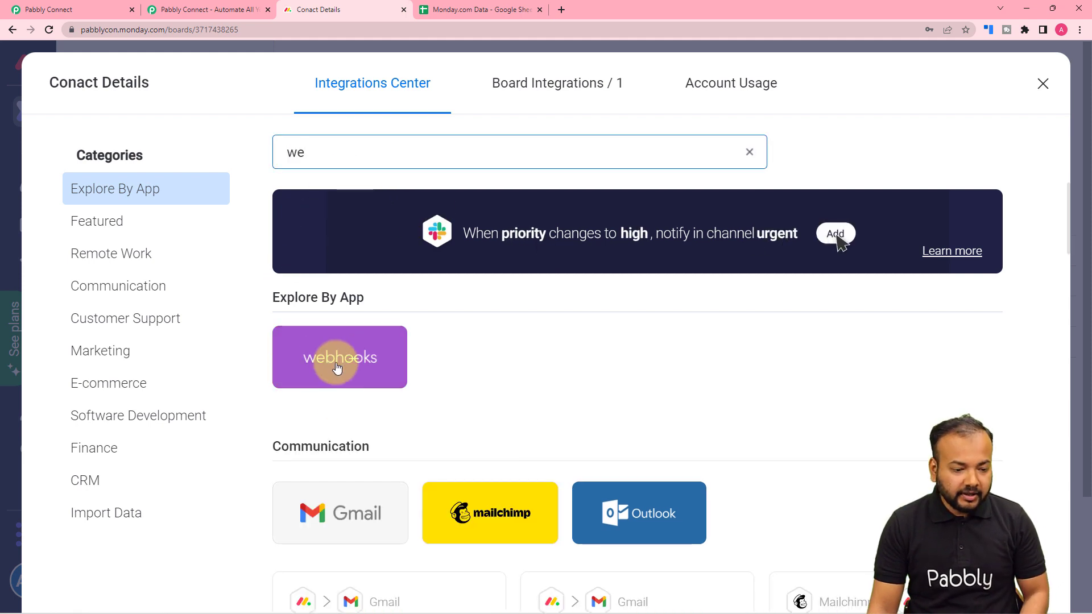
left_click(357, 371)
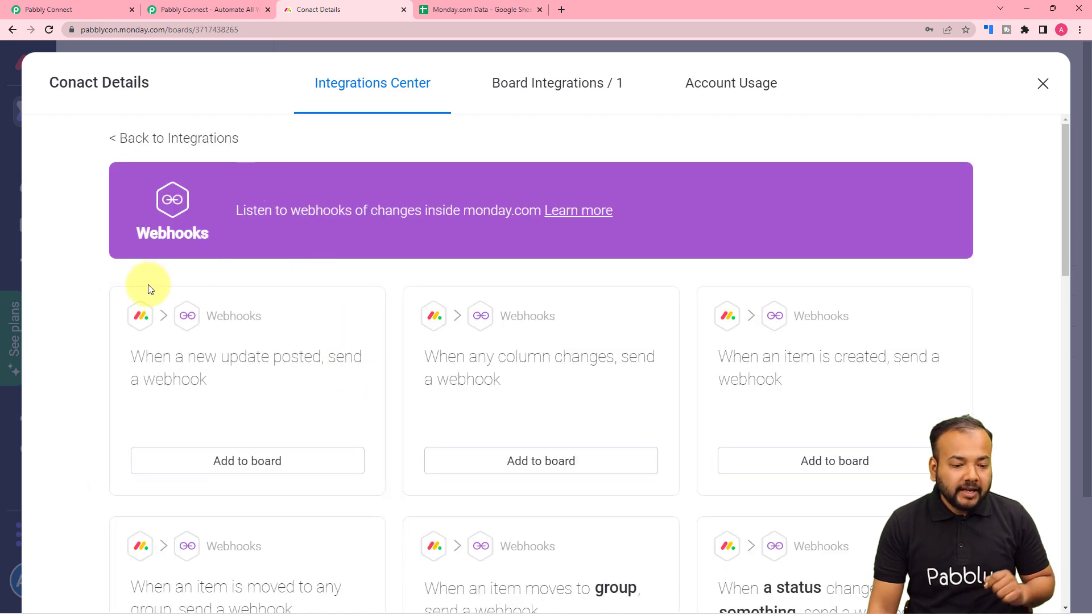
Step: Choose the "When any column changes, send a webhook" recipe for the board and delete the saved webhook account
scroll(156, 295, "down", 3)
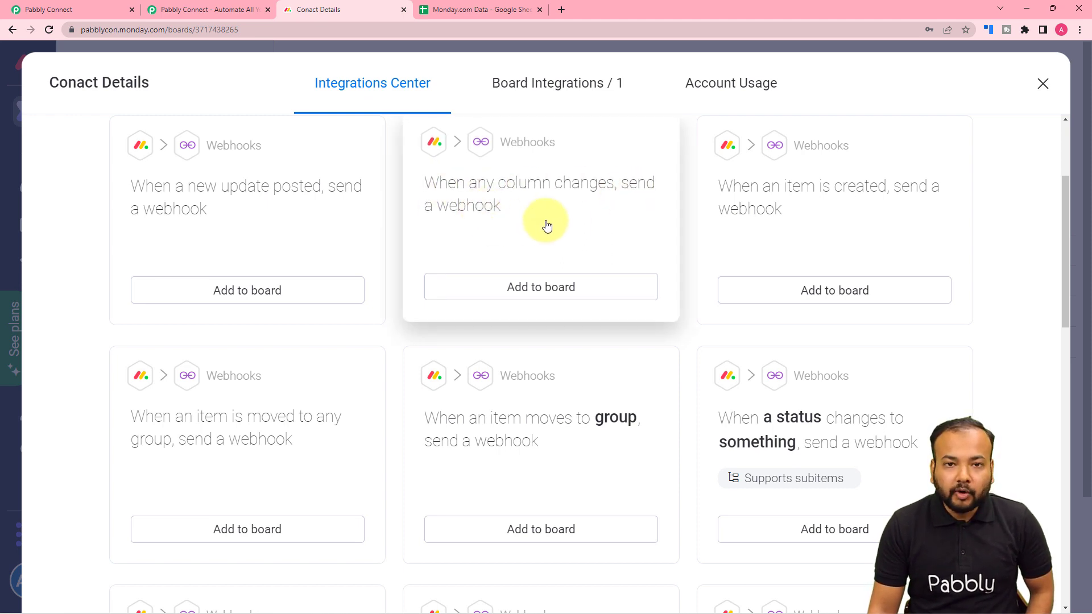
left_click(534, 293)
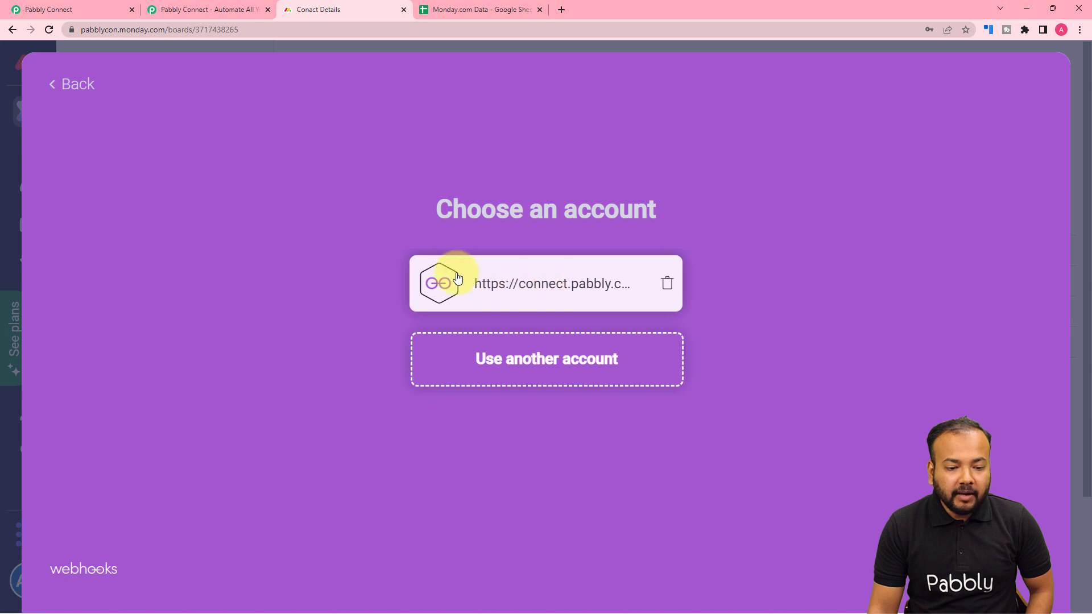
left_click(668, 288)
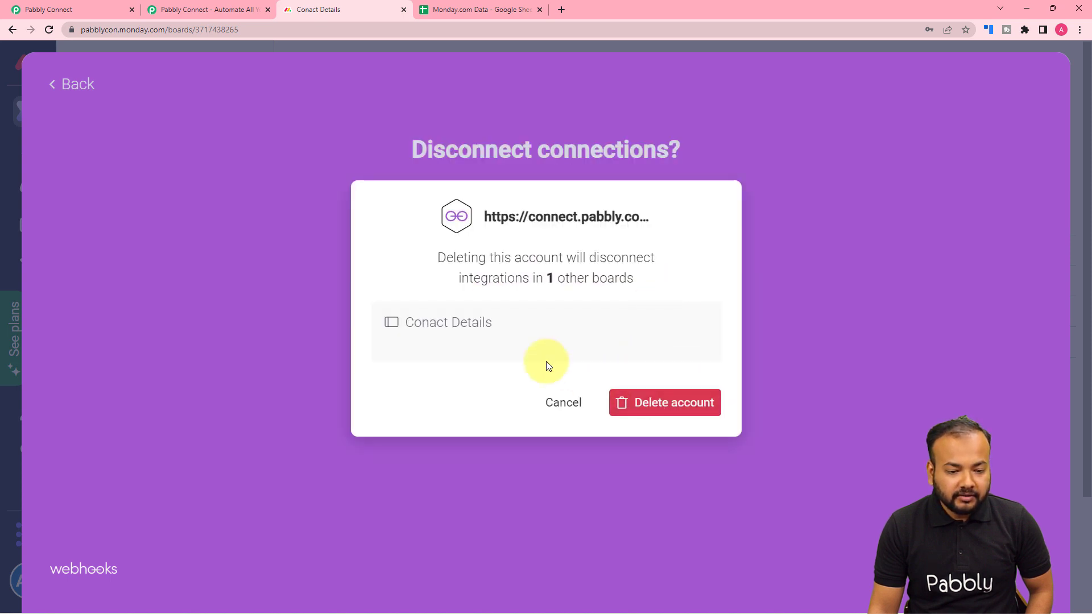
left_click(664, 402)
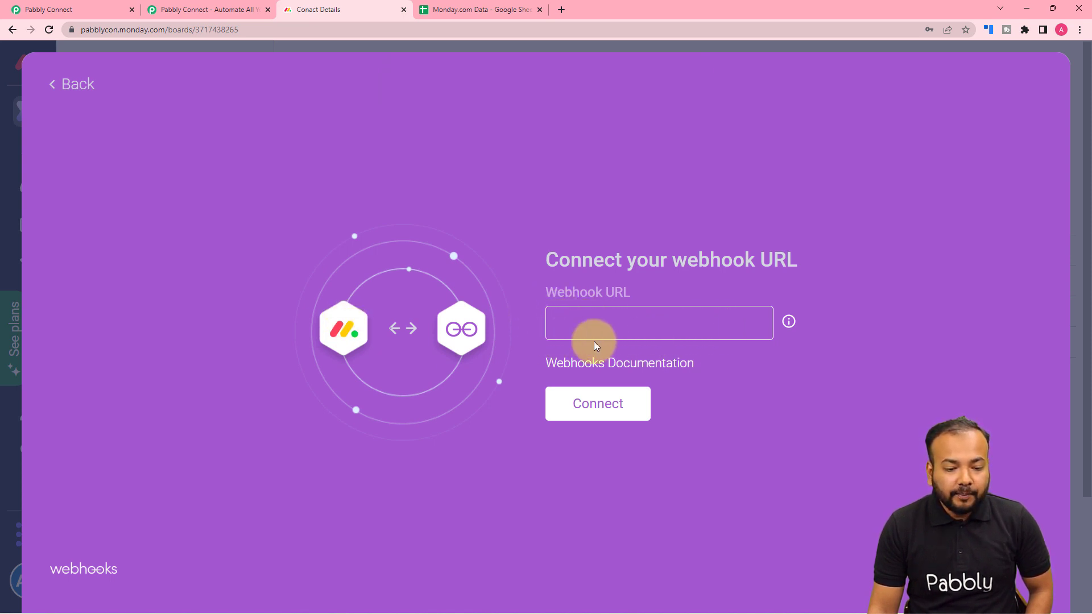
Step: Copy the trigger's webhook URL from Pabbly Connect, connect it in monday.com and add the integration to the board
left_click(109, 9)
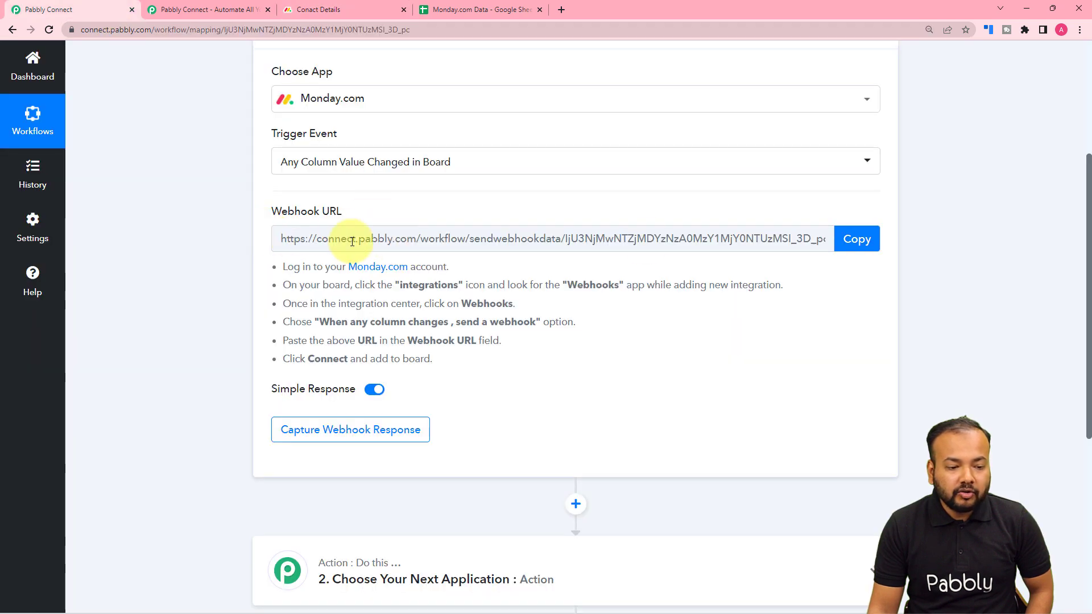
left_click(860, 244)
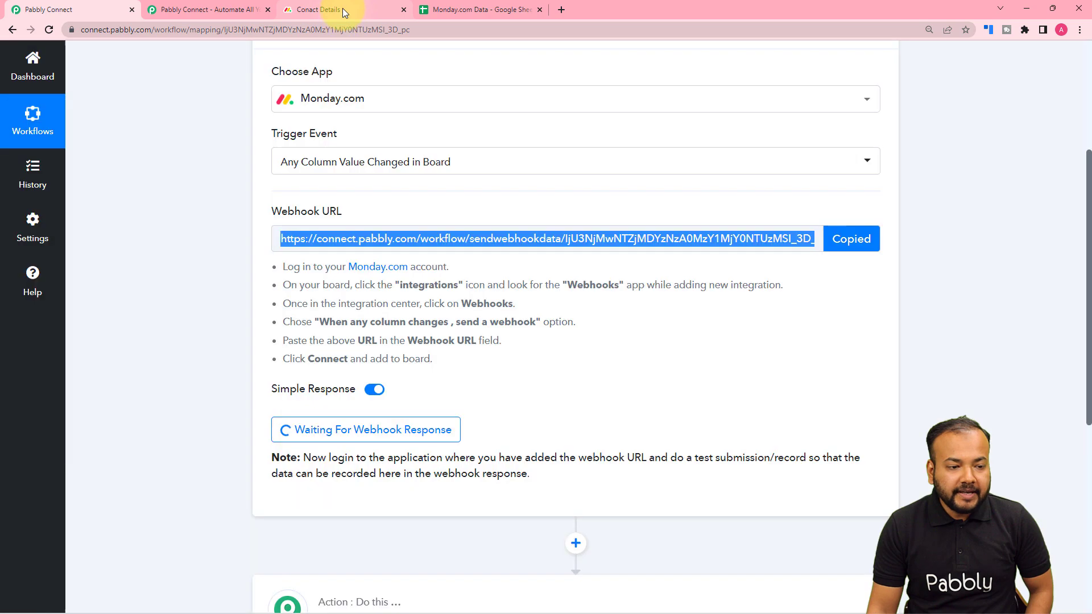
left_click(342, 10)
right_click(569, 328)
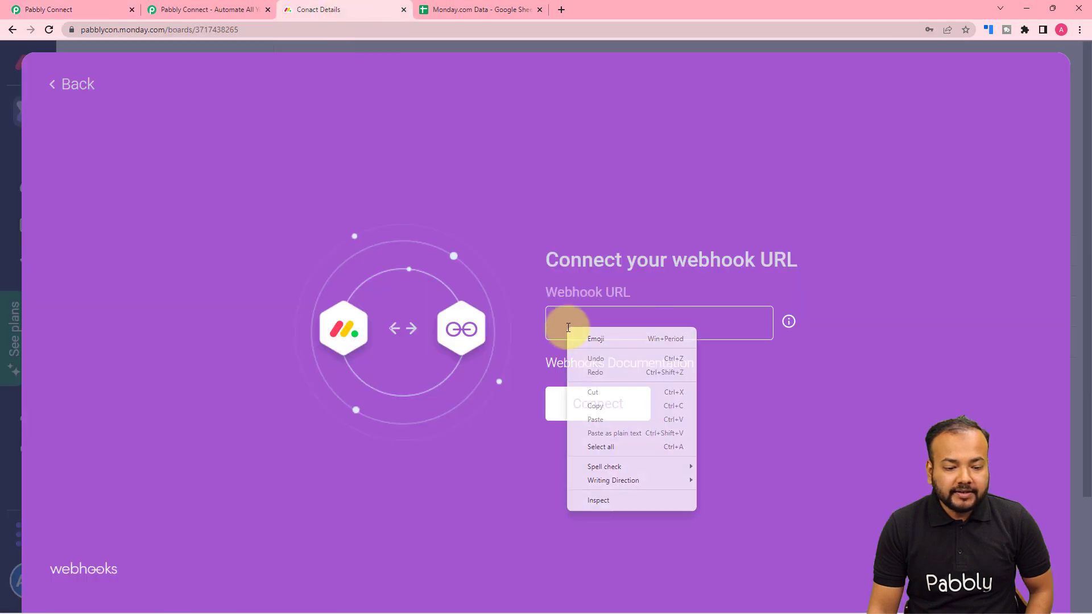
left_click(594, 408)
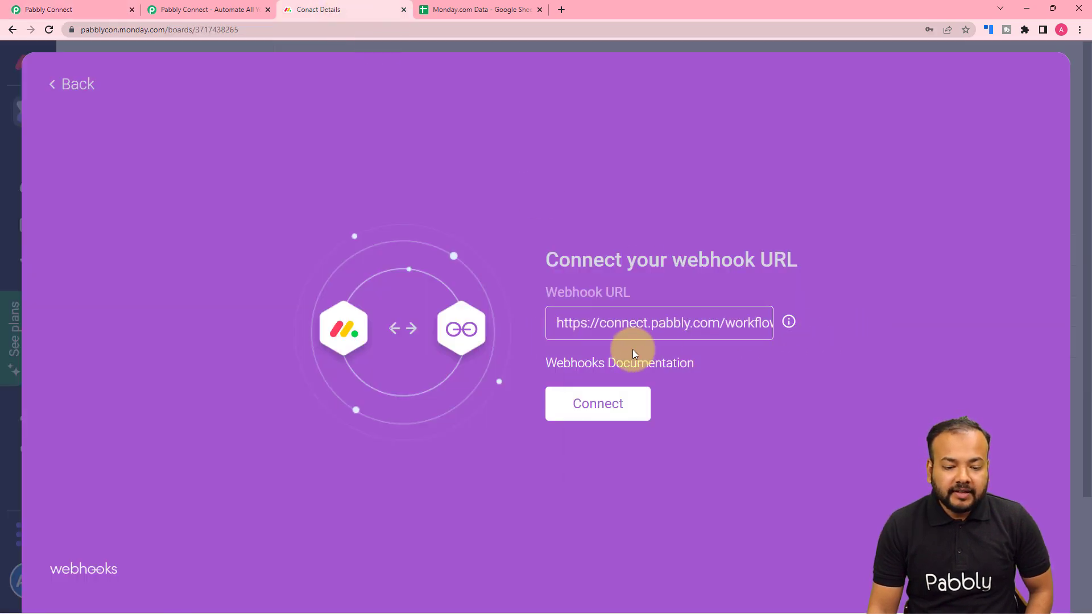
left_click(579, 421)
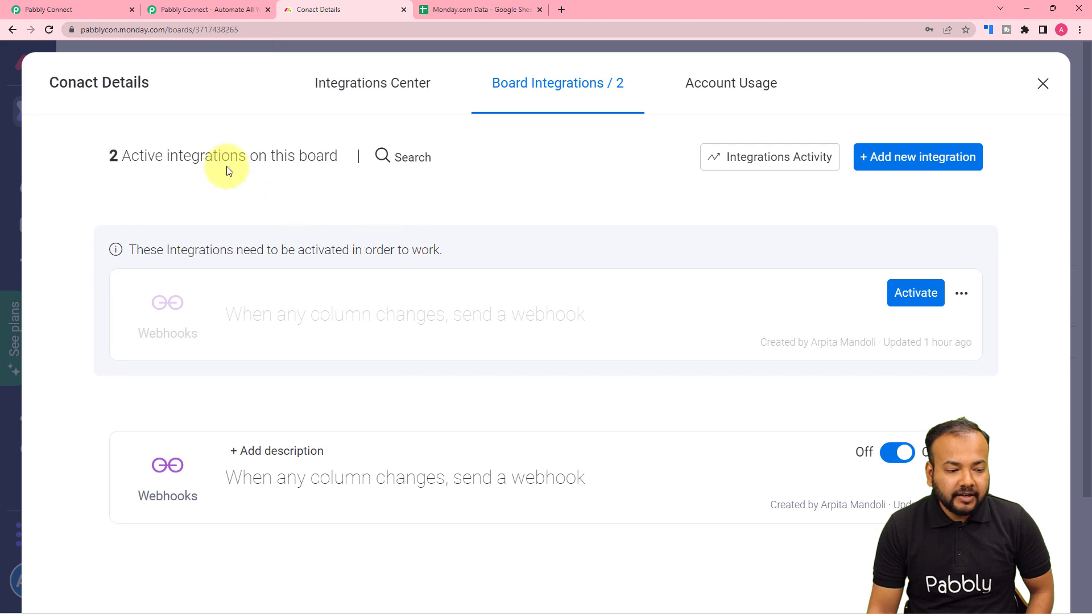
Step: Check the trigger's webhook capture status in Pabbly Connect, and close the integrations window on the monday.com board
left_click(81, 9)
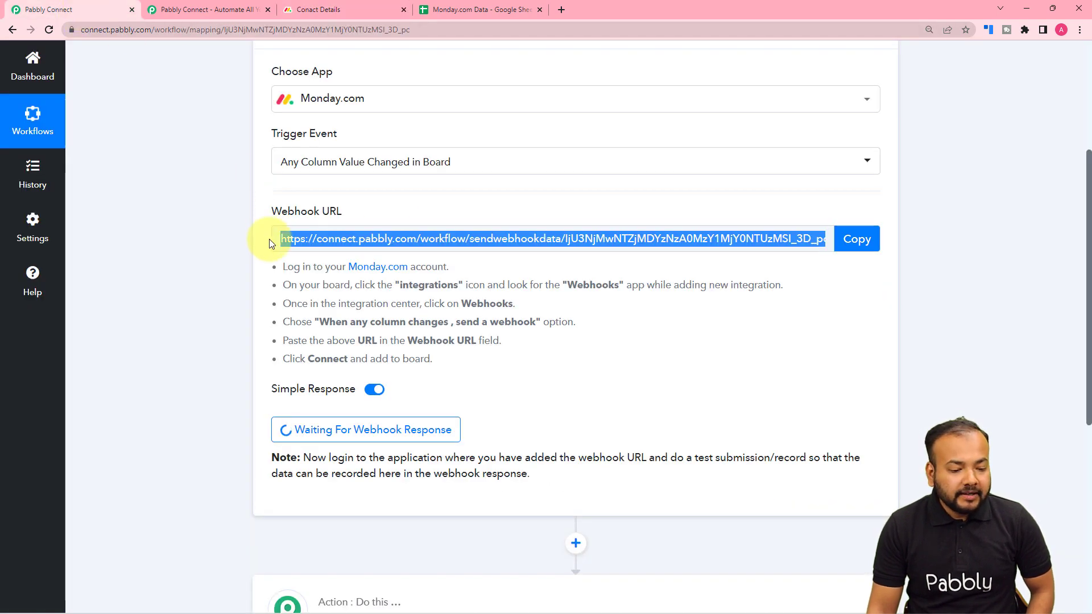
scroll(269, 239, "down", 3)
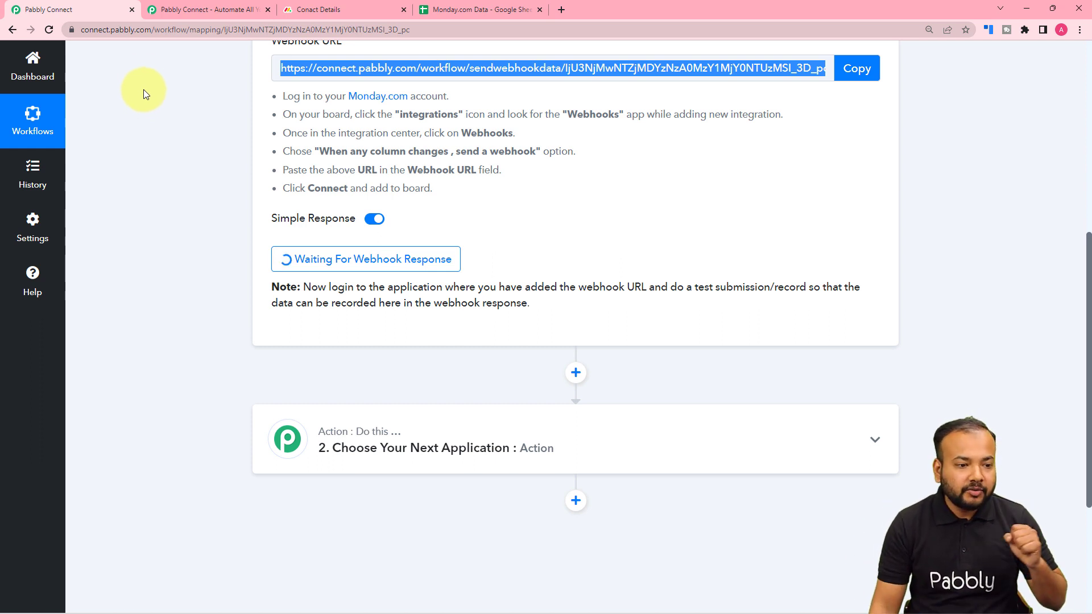
left_click(348, 8)
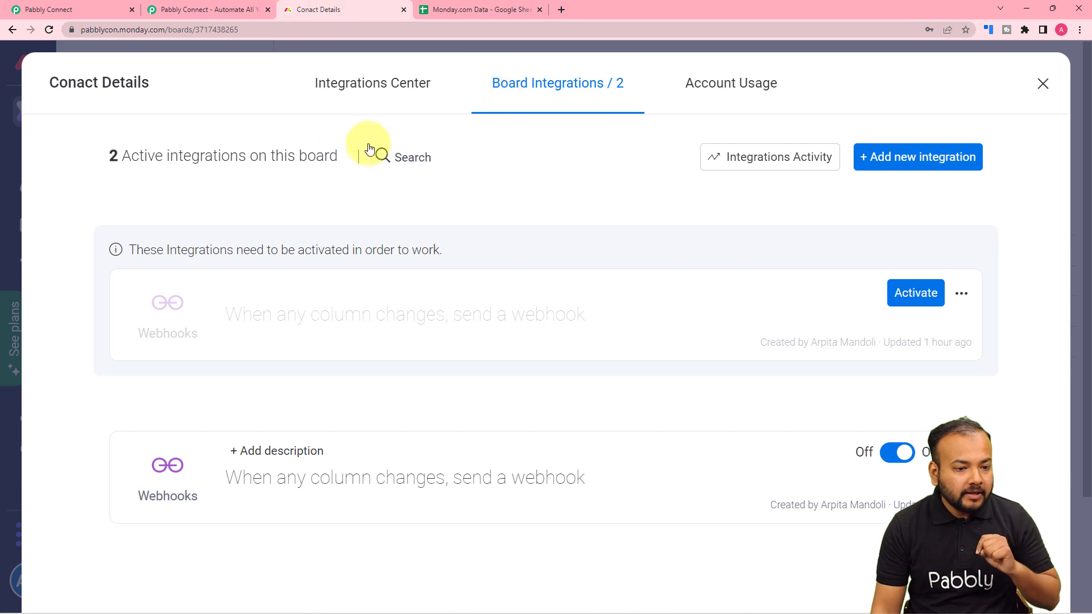
left_click(1043, 90)
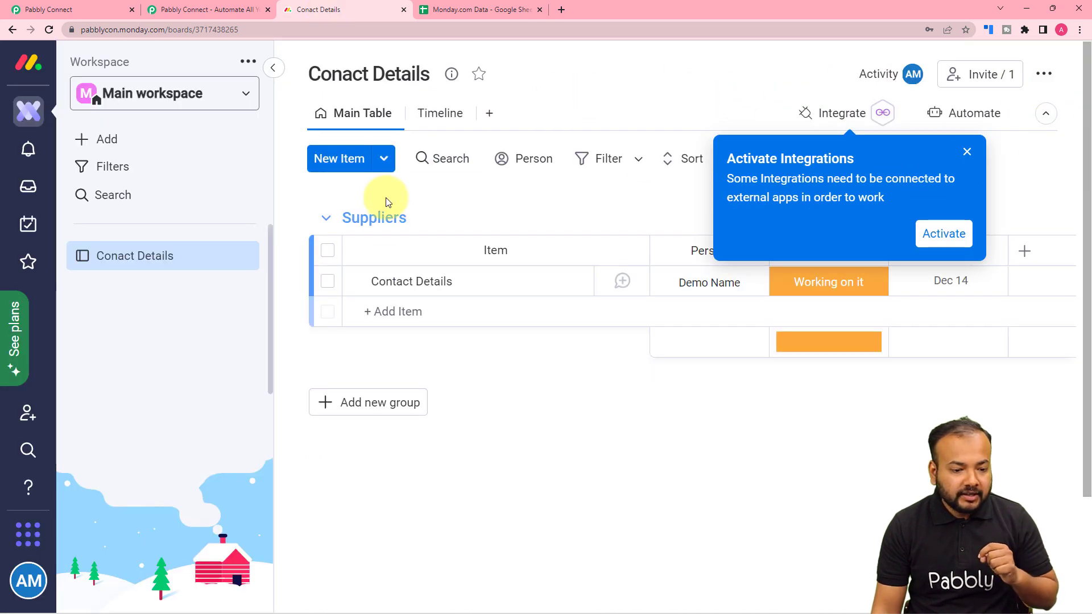
Step: Post the update "New Lead from social media" on the Contact Details item in the Suppliers group and close the item
left_click(966, 151)
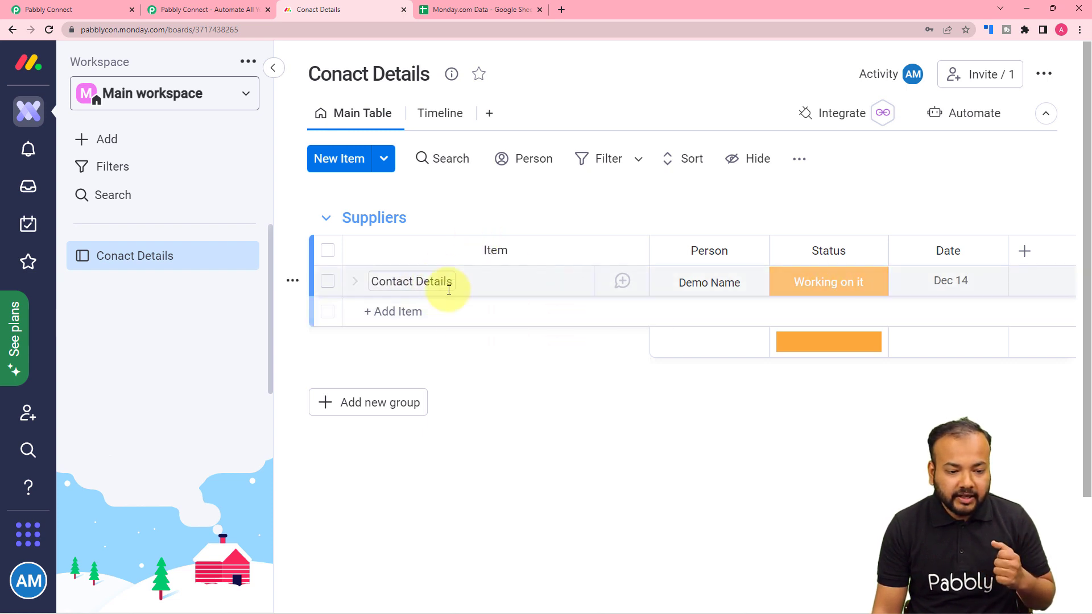
left_click(560, 282)
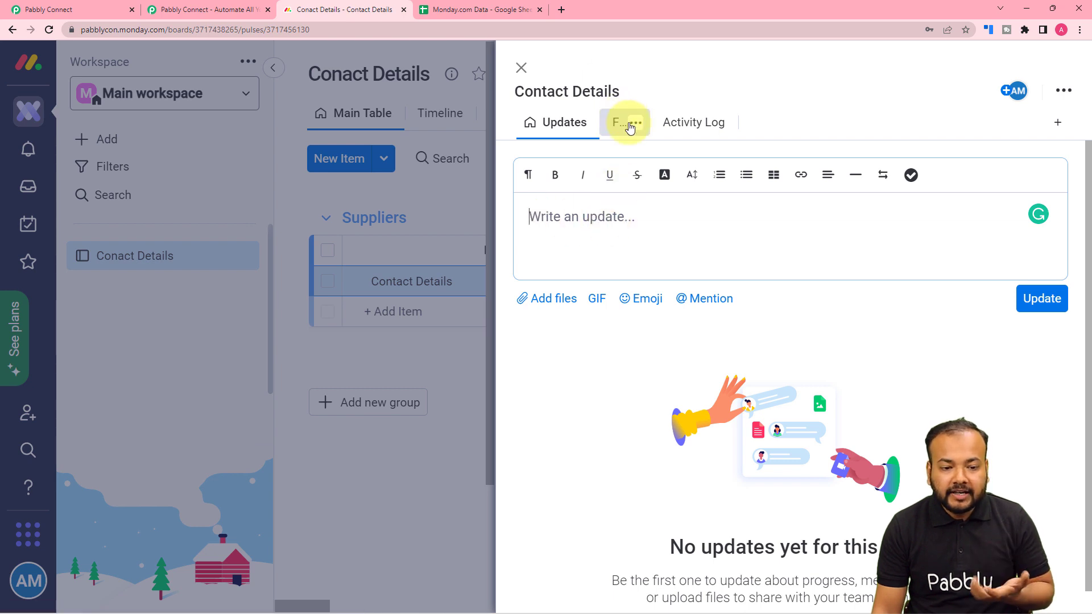
left_click(622, 260)
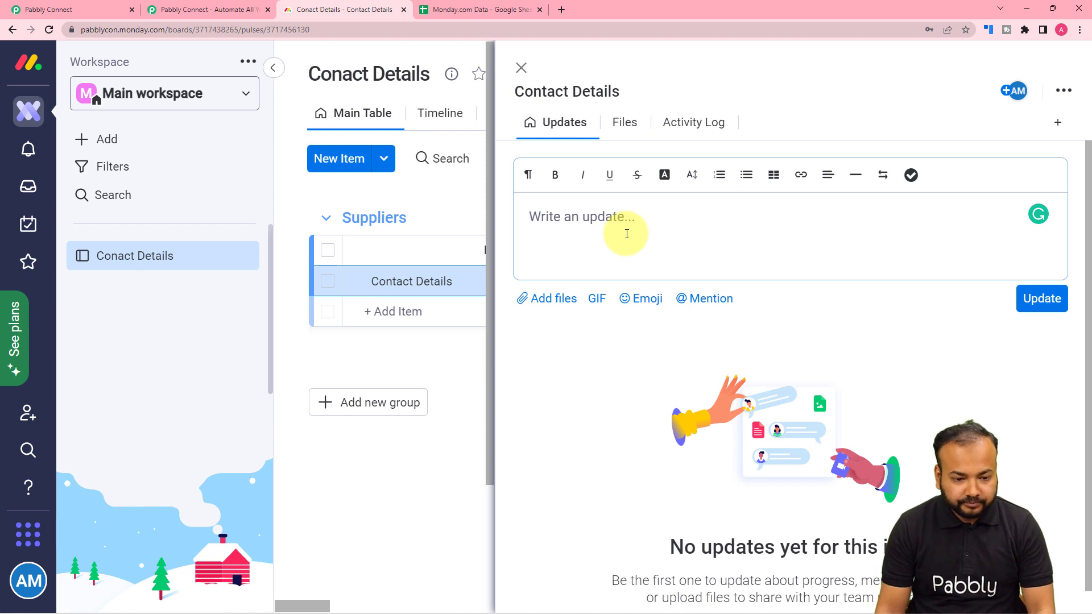
type("MN")
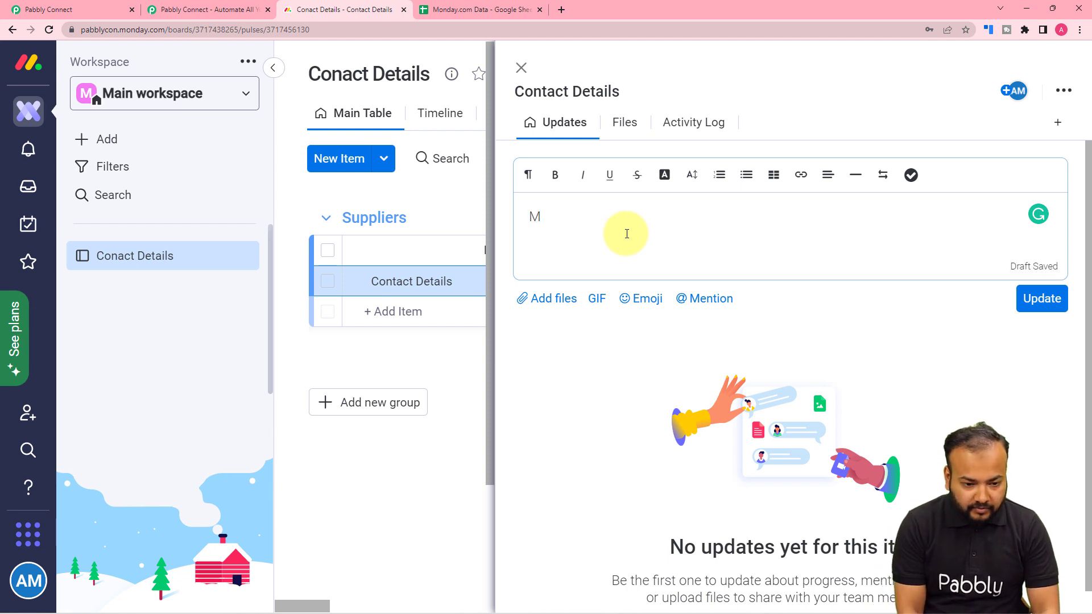
key("BackSpace")
type("New Lead from social media")
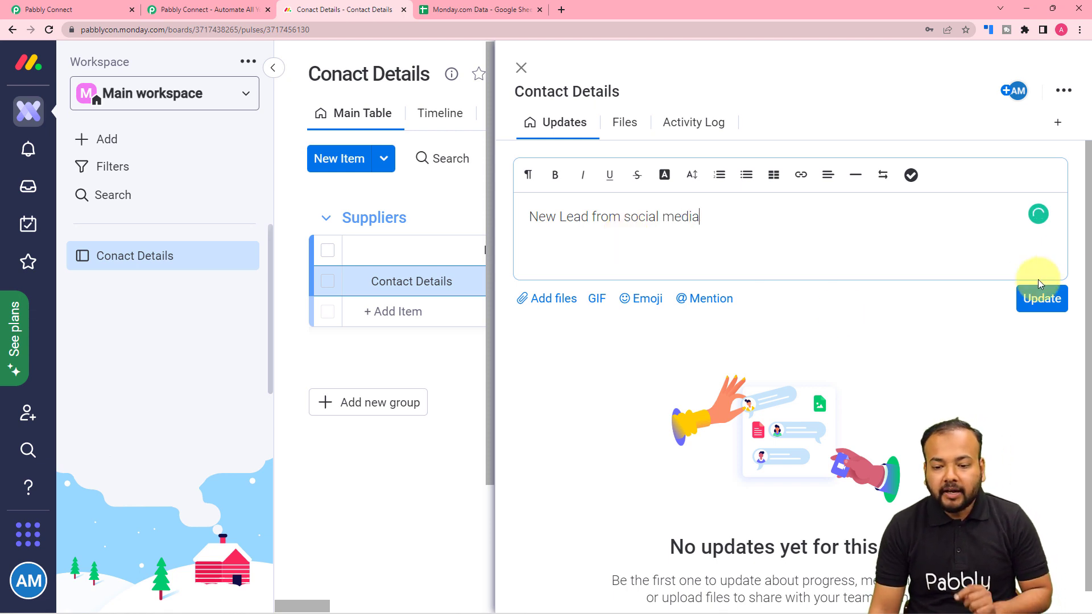
left_click(1042, 300)
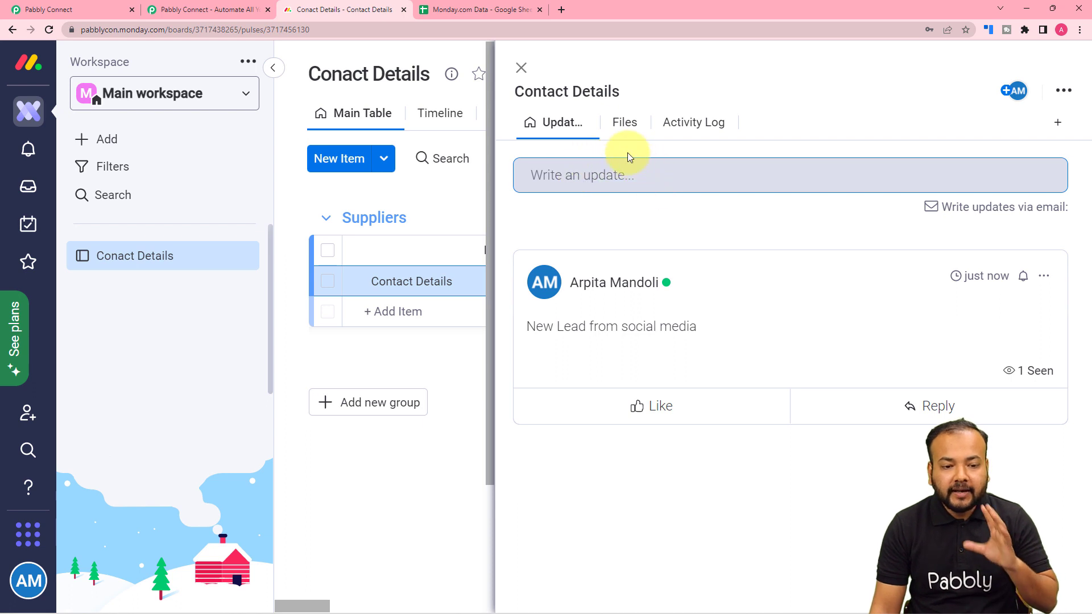
left_click(522, 68)
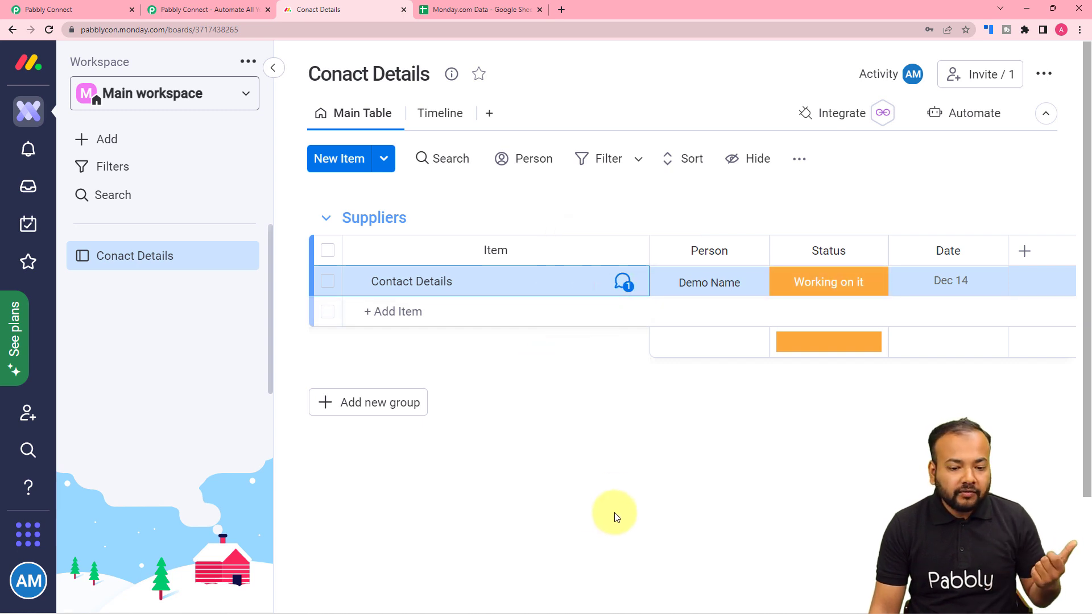
Step: Check the trigger's webhook capture in Pabbly Connect, and set the Contact Details item's status to Done on the monday.com board
left_click(91, 9)
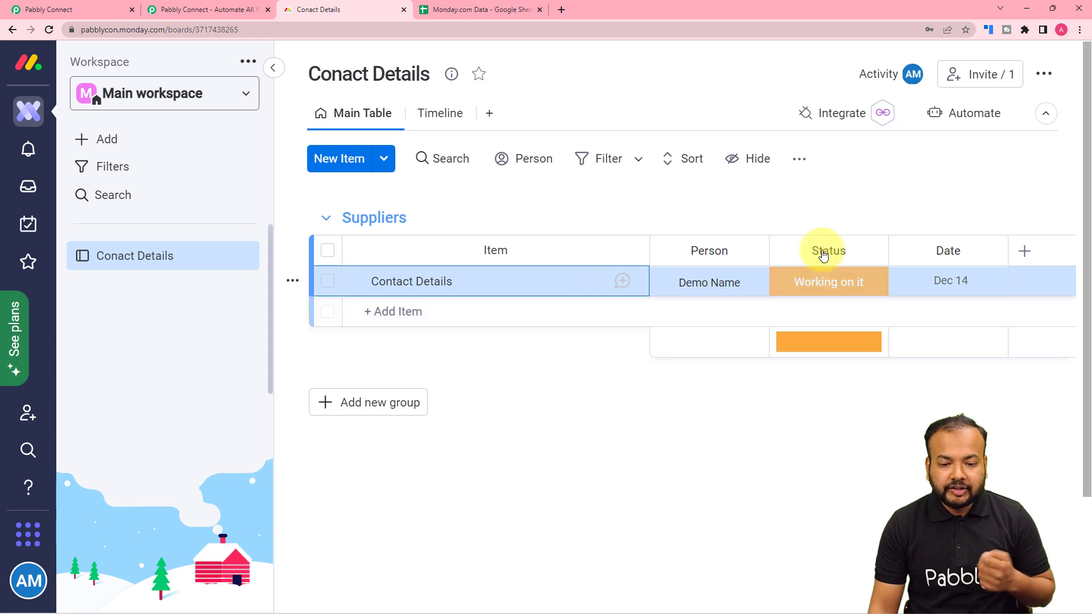
left_click(835, 292)
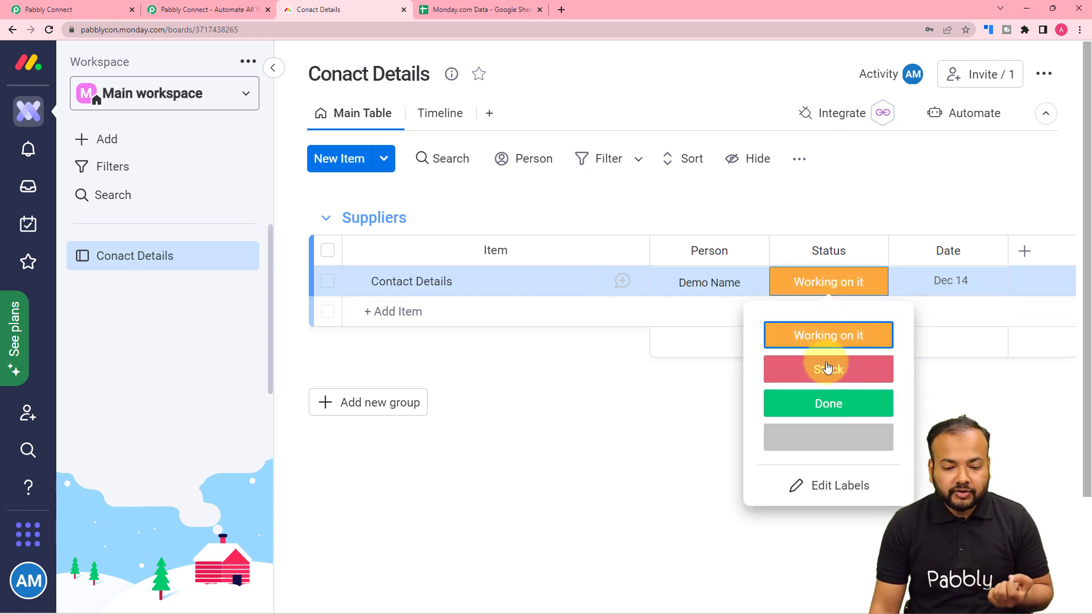
left_click(799, 411)
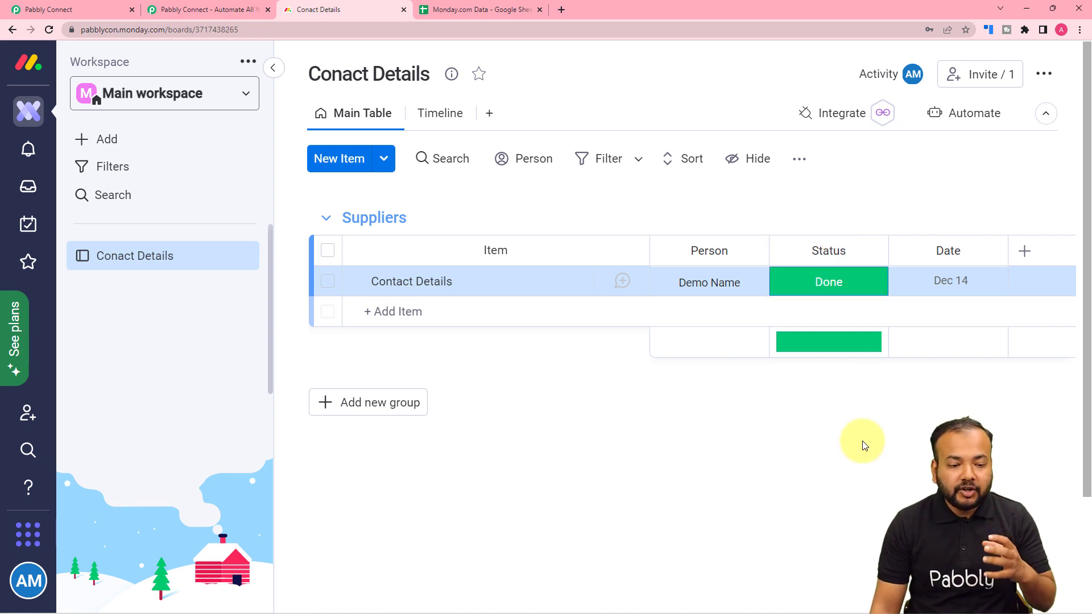
Step: Switch to Pabbly Connect and examine the label, event type, trigger time and pulse name fields of the trigger's received webhook response
left_click(24, 6)
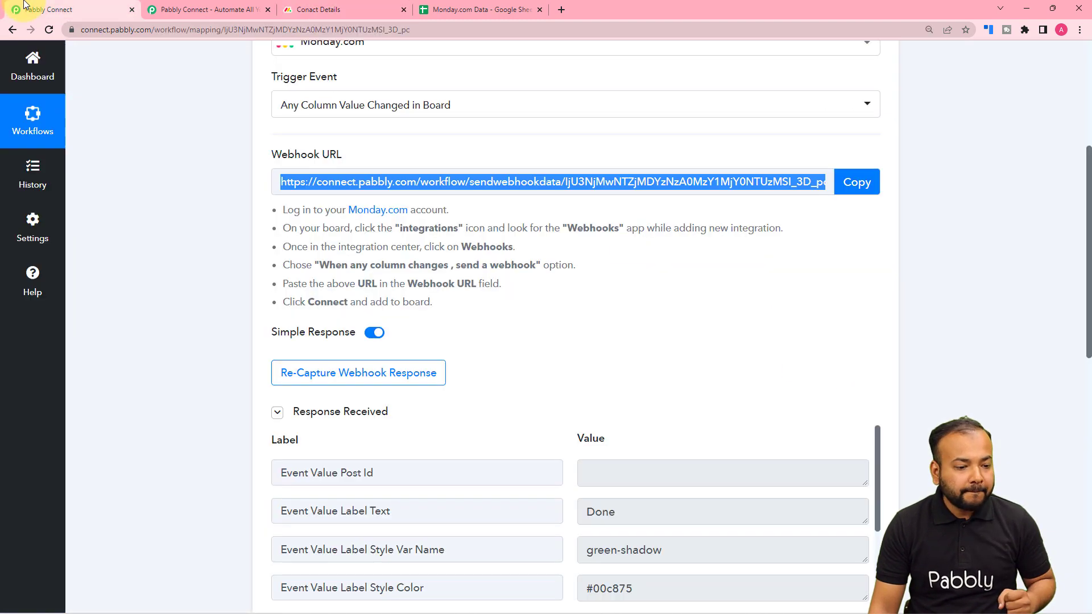
scroll(198, 310, "down", 4)
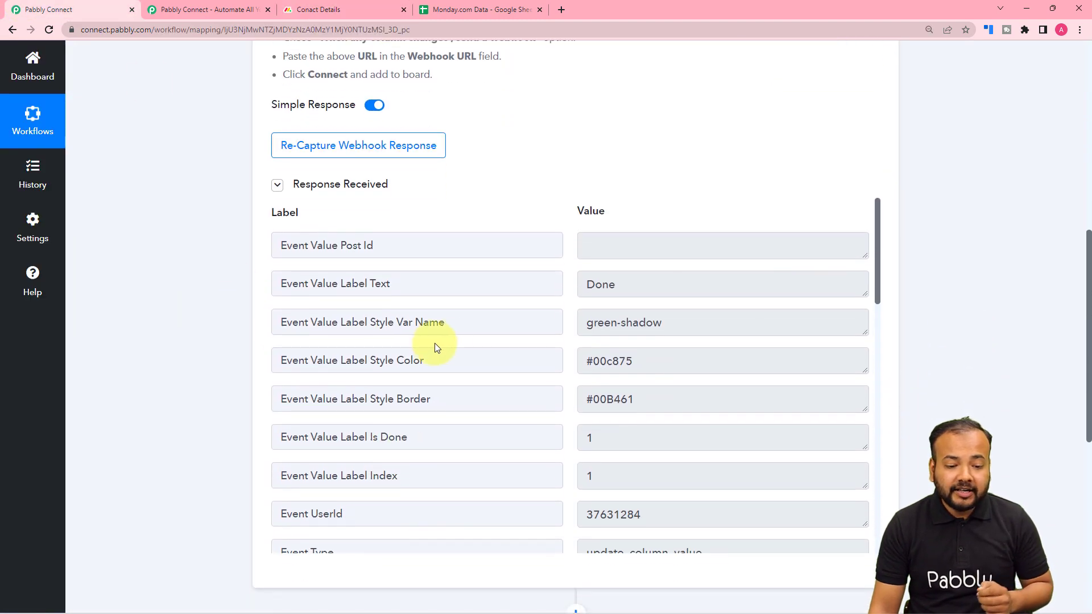
scroll(433, 343, "up", 2)
scroll(432, 343, "down", 4)
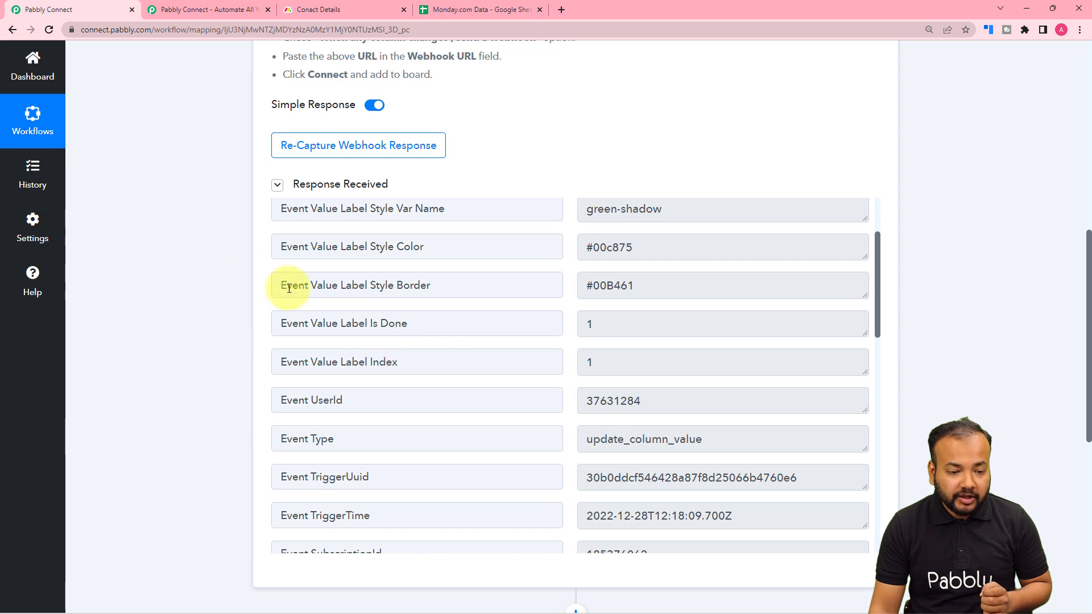
scroll(241, 281, "up", 1)
scroll(234, 287, "down", 1)
scroll(444, 294, "up", 2)
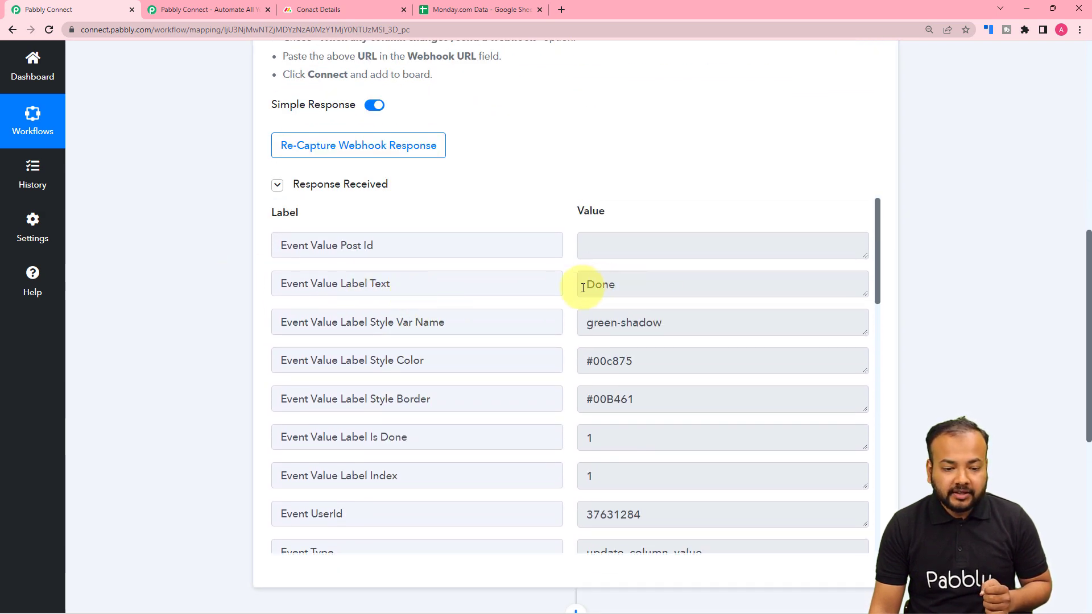
scroll(236, 299, "down", 2)
scroll(484, 288, "down", 2)
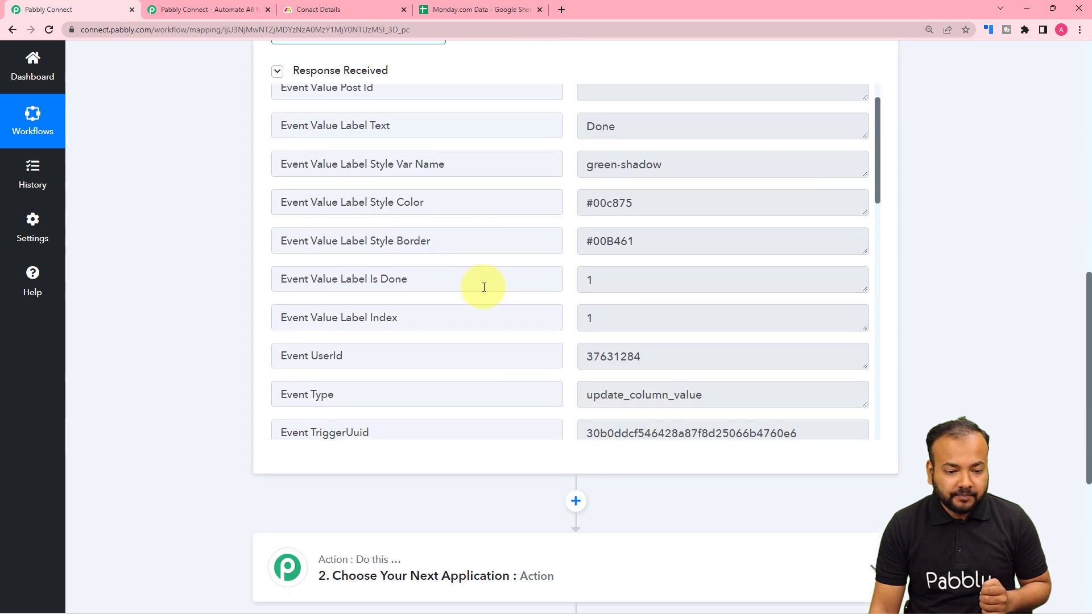
scroll(485, 287, "down", 5)
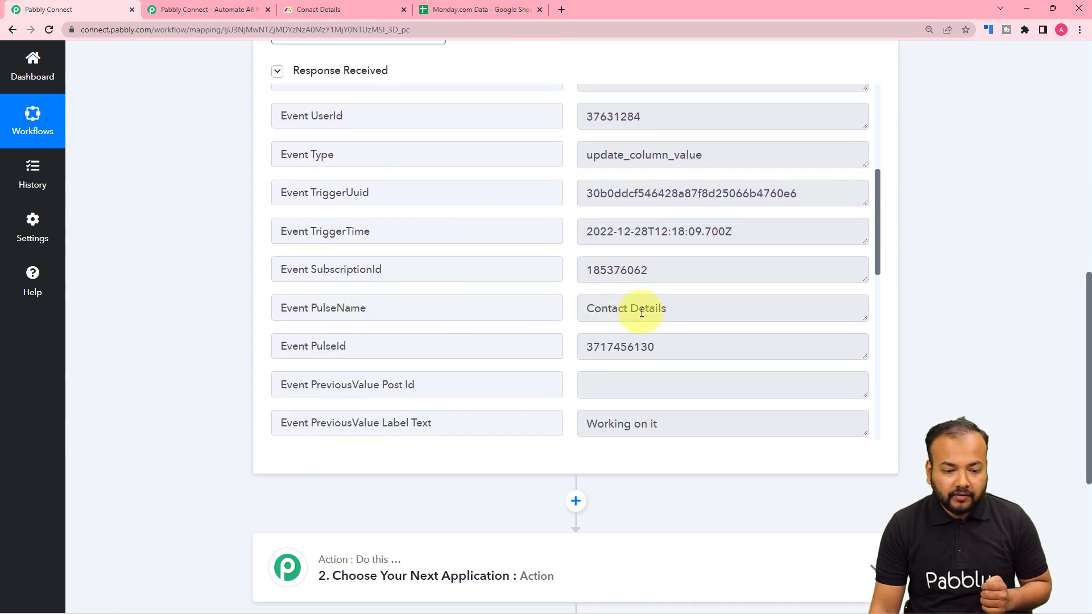
Step: Compare the webhook response with the item on the monday.com board, examining its pulse name, previous value, column and board fields
left_click(353, 9)
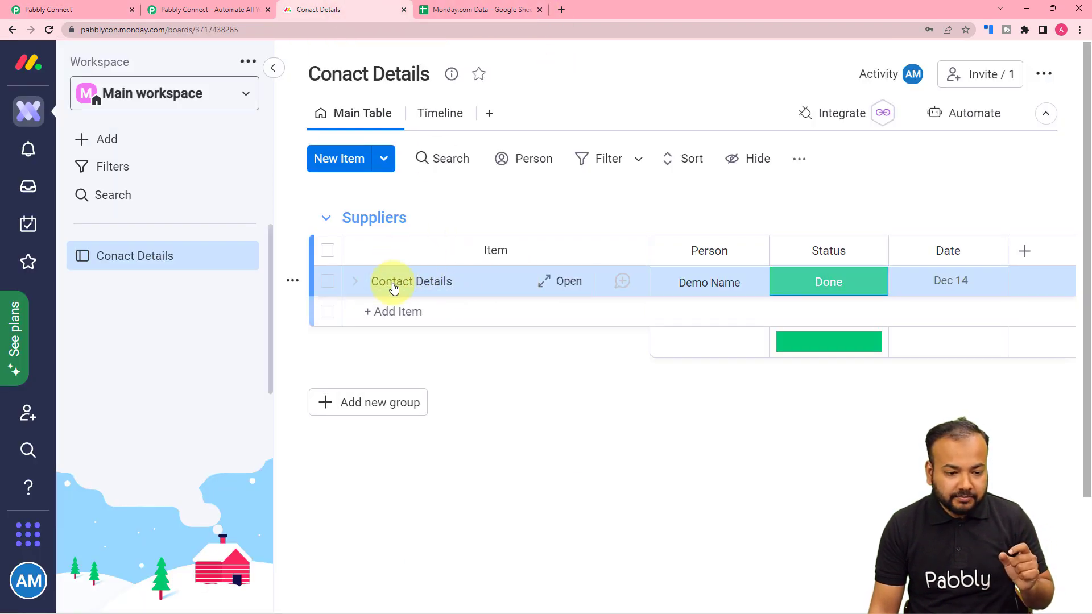
left_click(48, 10)
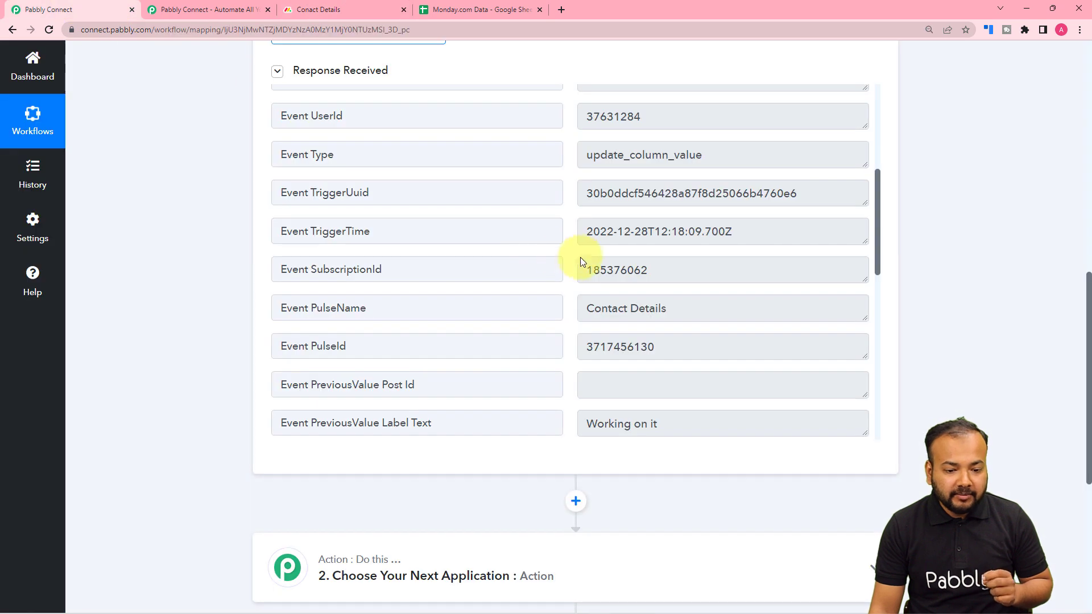
scroll(504, 330, "down", 1)
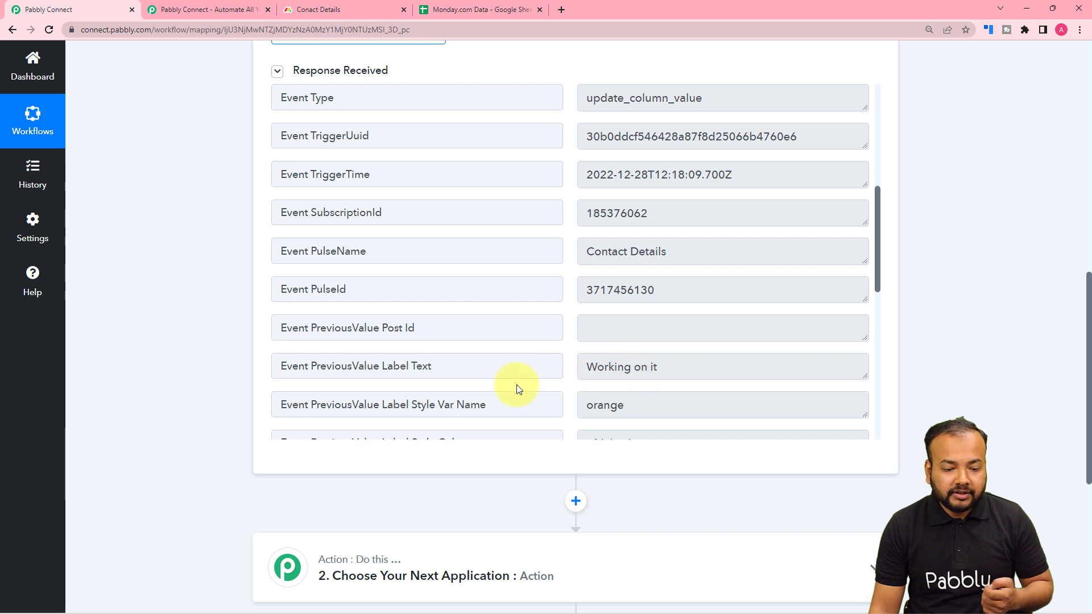
scroll(516, 385, "down", 3)
scroll(487, 324, "down", 2)
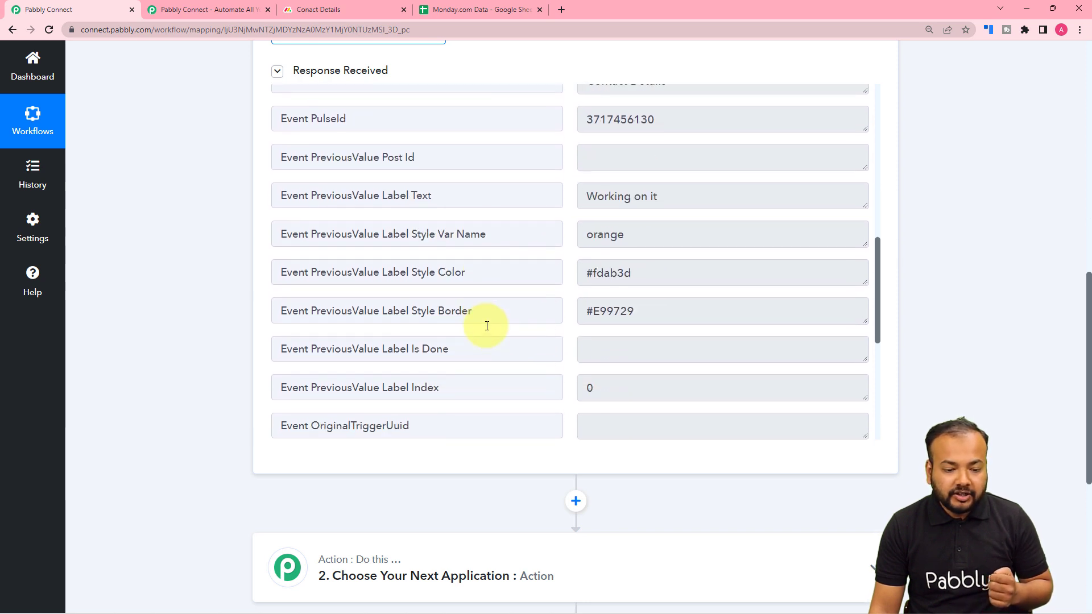
scroll(487, 326, "down", 5)
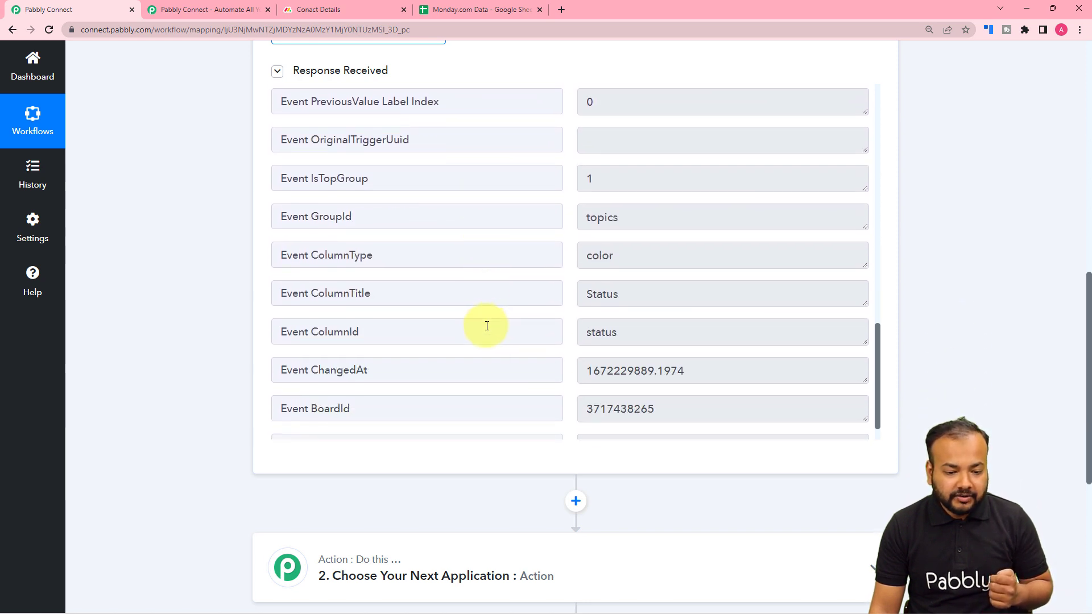
scroll(487, 326, "down", 1)
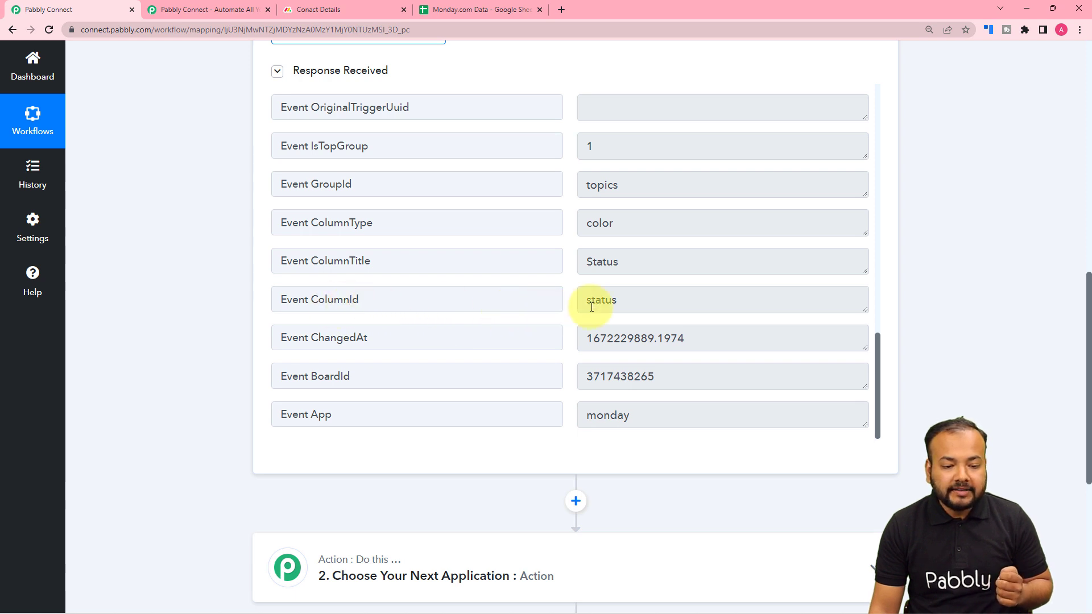
scroll(514, 326, "down", 2)
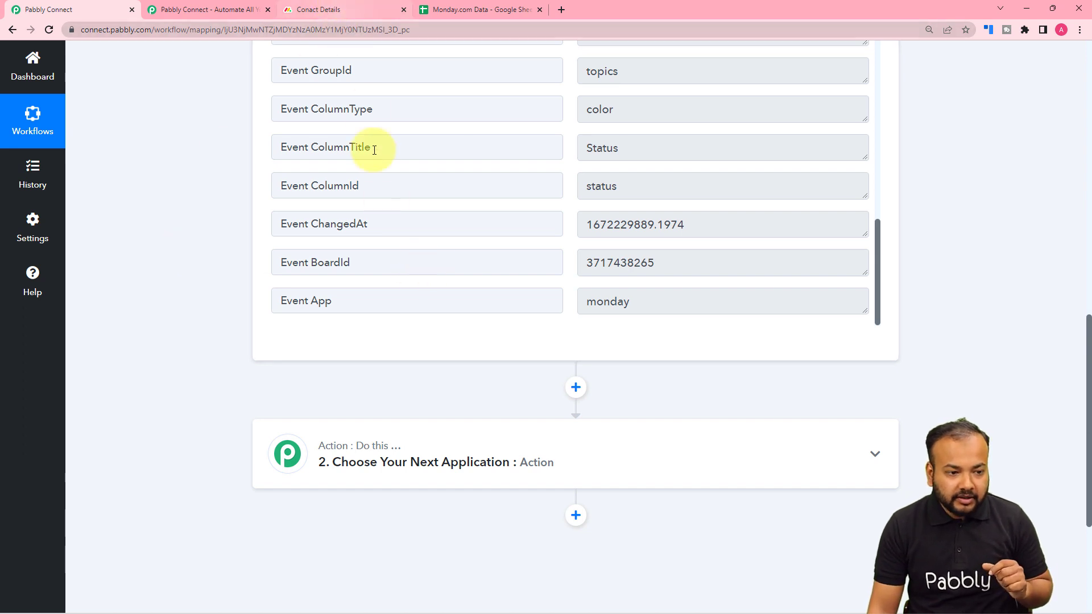
scroll(358, 68, "up", 3)
scroll(368, 211, "up", 2)
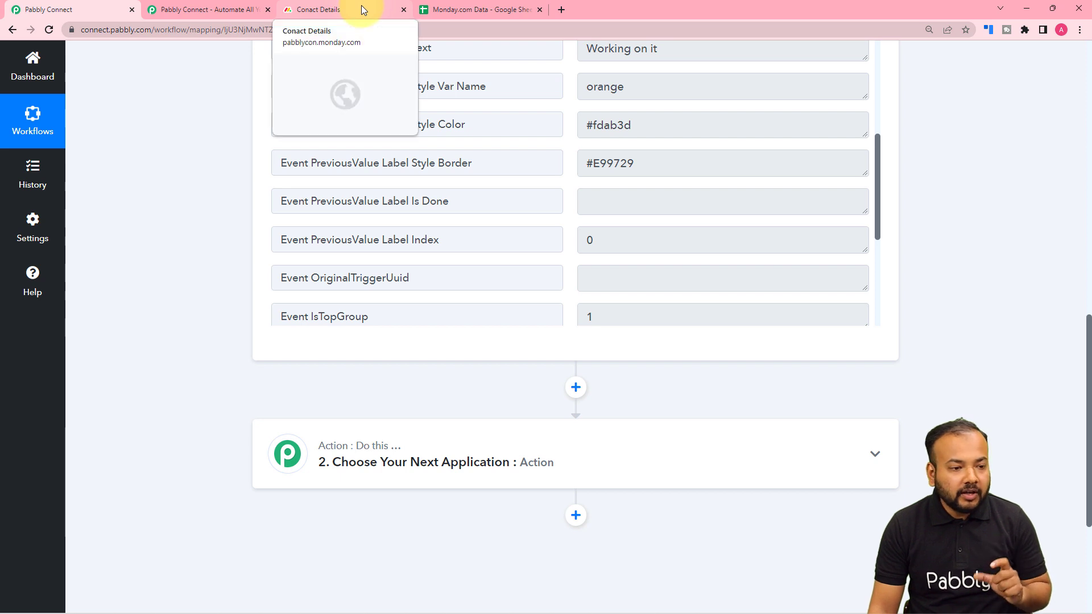
left_click(325, 12)
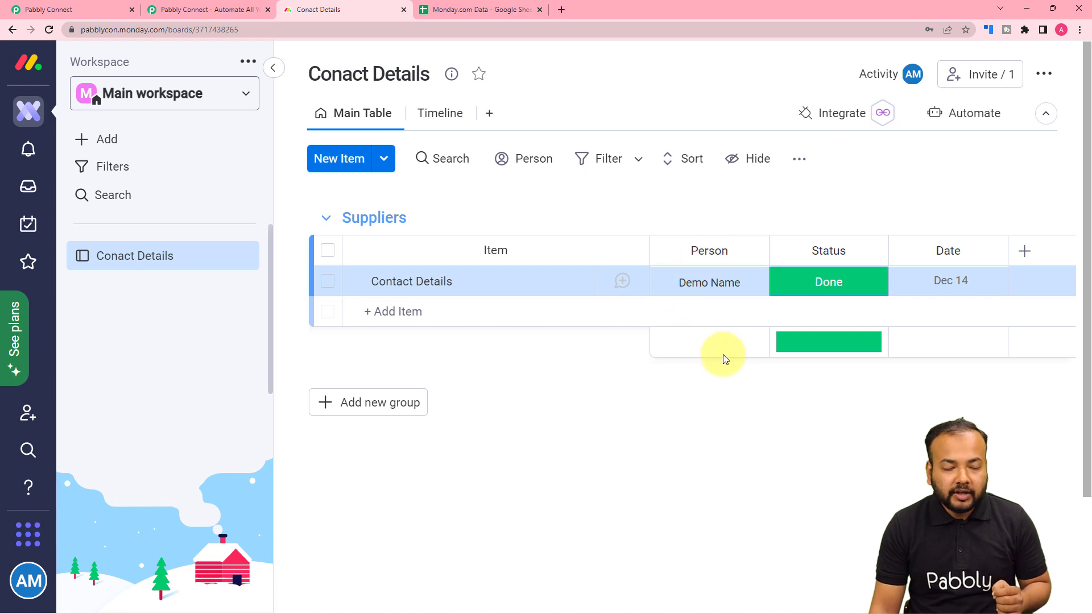
left_click(54, 10)
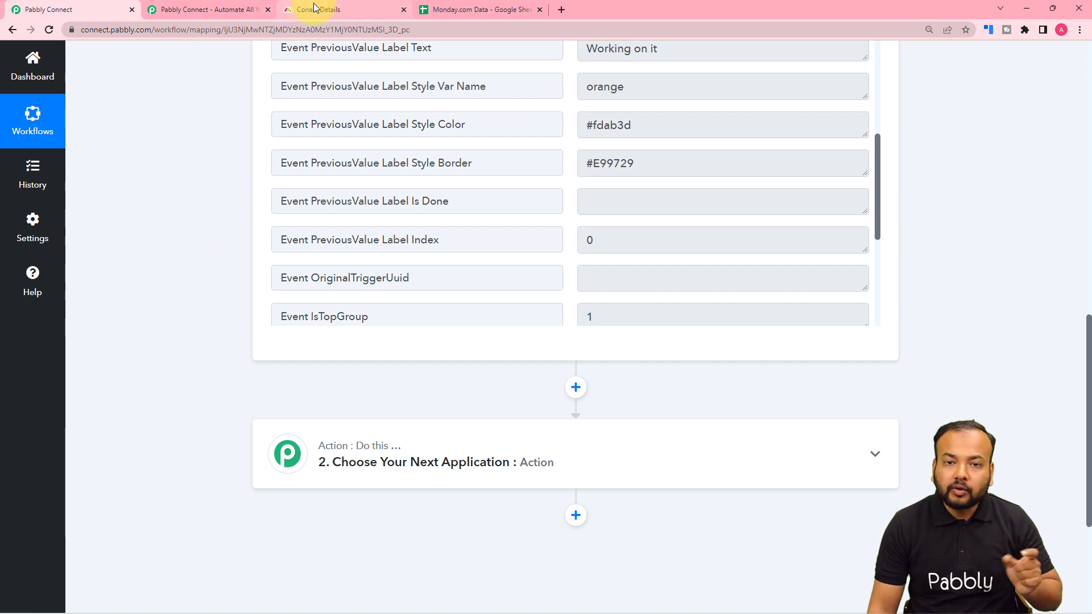
Step: Find Monday.com in the app list and choose it as the application for the workflow's second step, the action
scroll(195, 220, "down", 2)
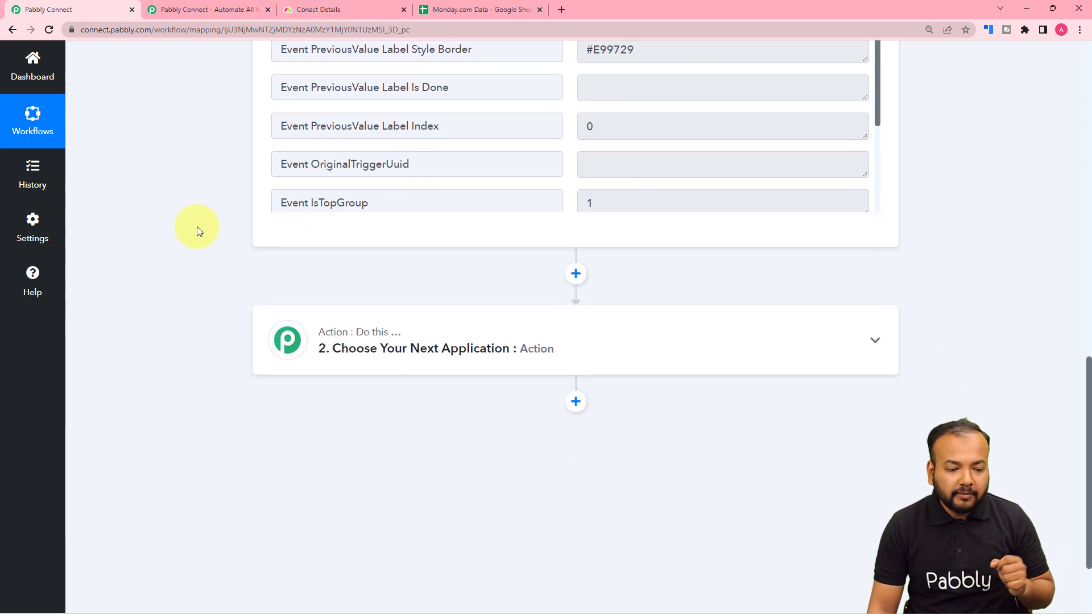
left_click(399, 369)
scroll(368, 335, "down", 2)
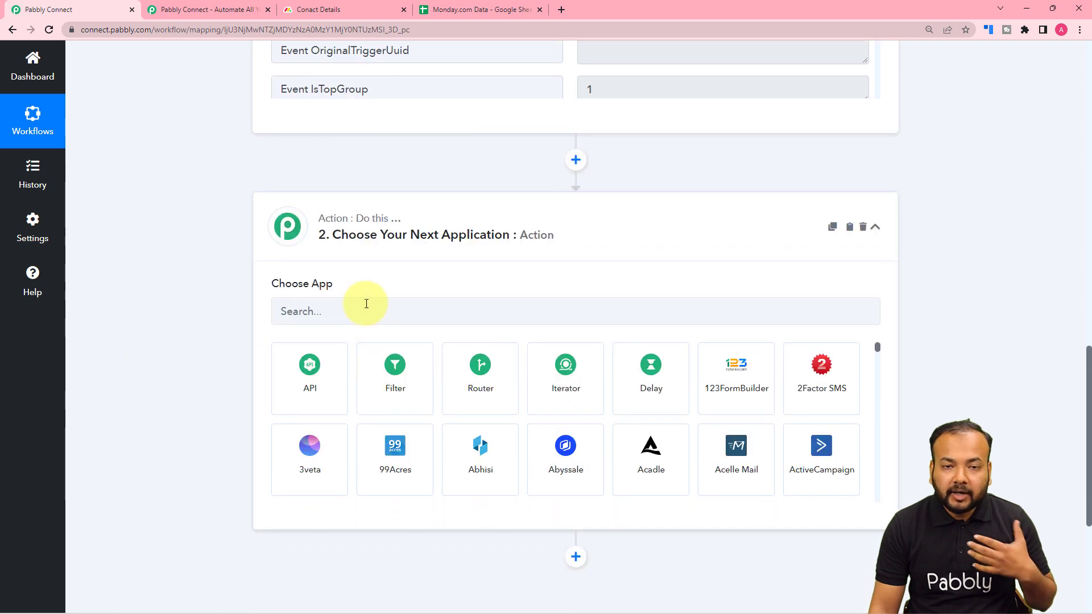
left_click(368, 308)
type("monda")
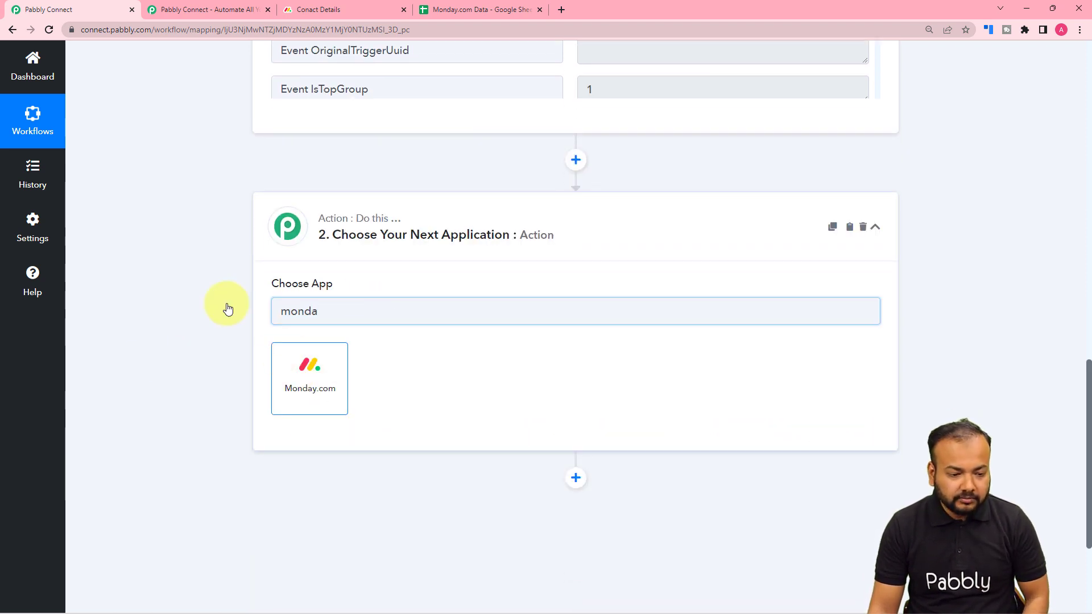
left_click(284, 390)
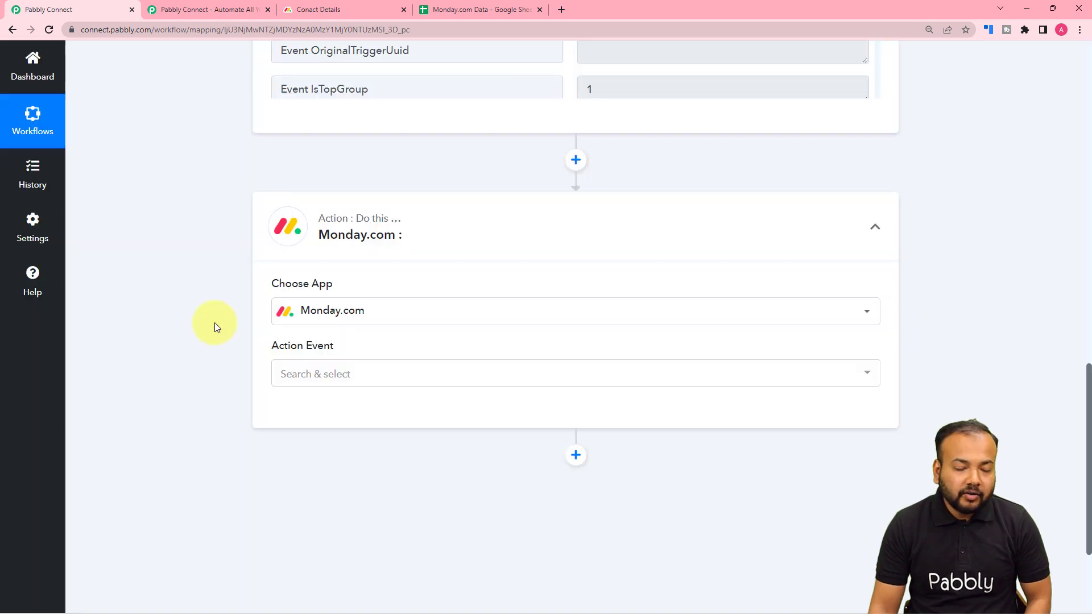
Step: Set the Monday.com action's event to Search Items by Column Value
scroll(214, 323, "down", 2)
left_click(296, 265)
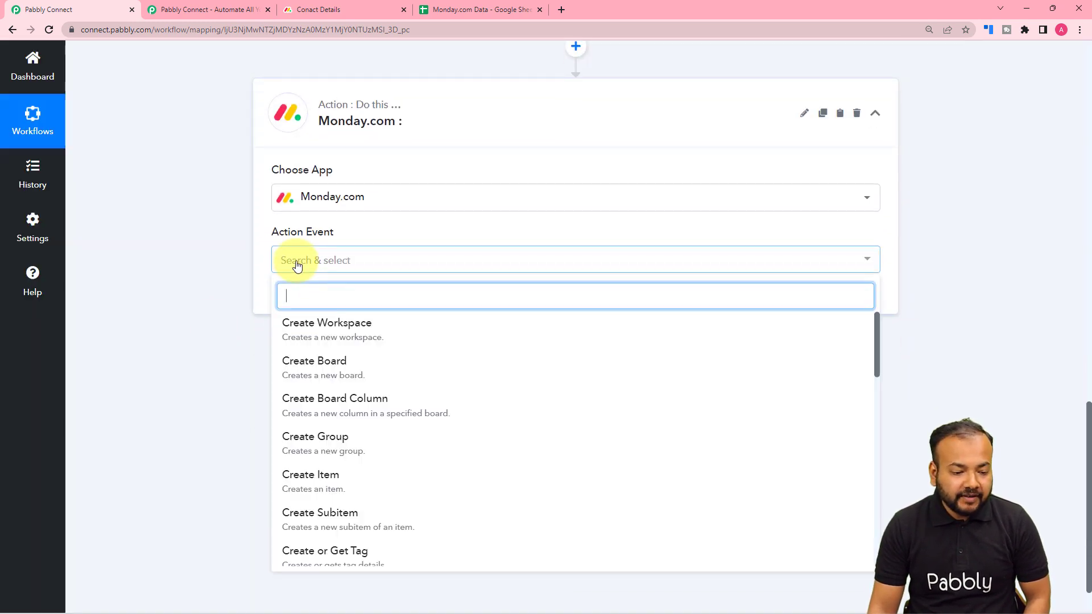
scroll(350, 424, "down", 1)
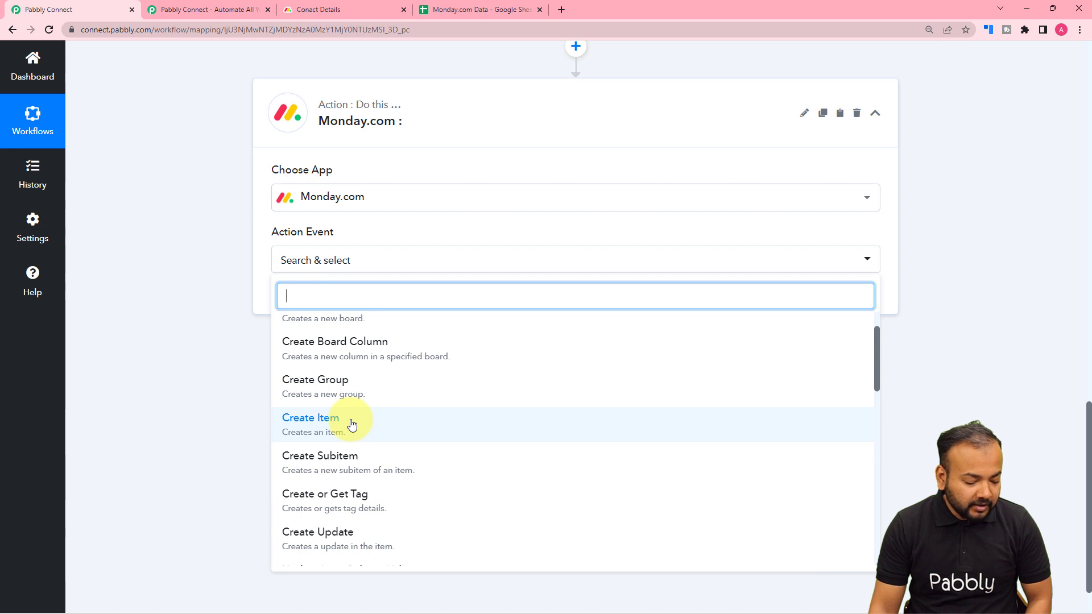
scroll(351, 423, "down", 6)
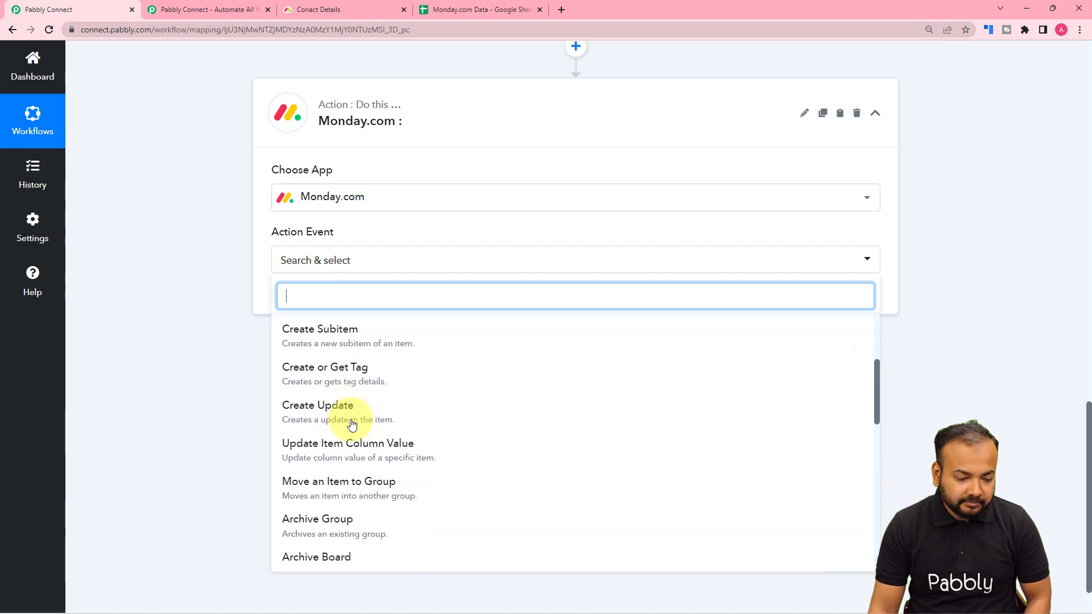
scroll(352, 424, "down", 5)
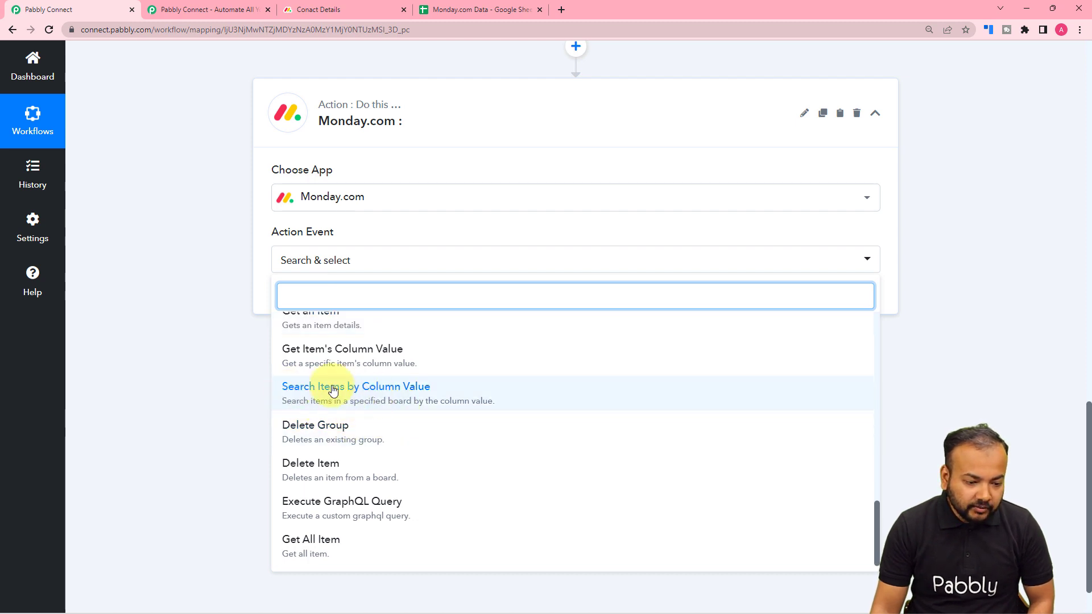
left_click(380, 405)
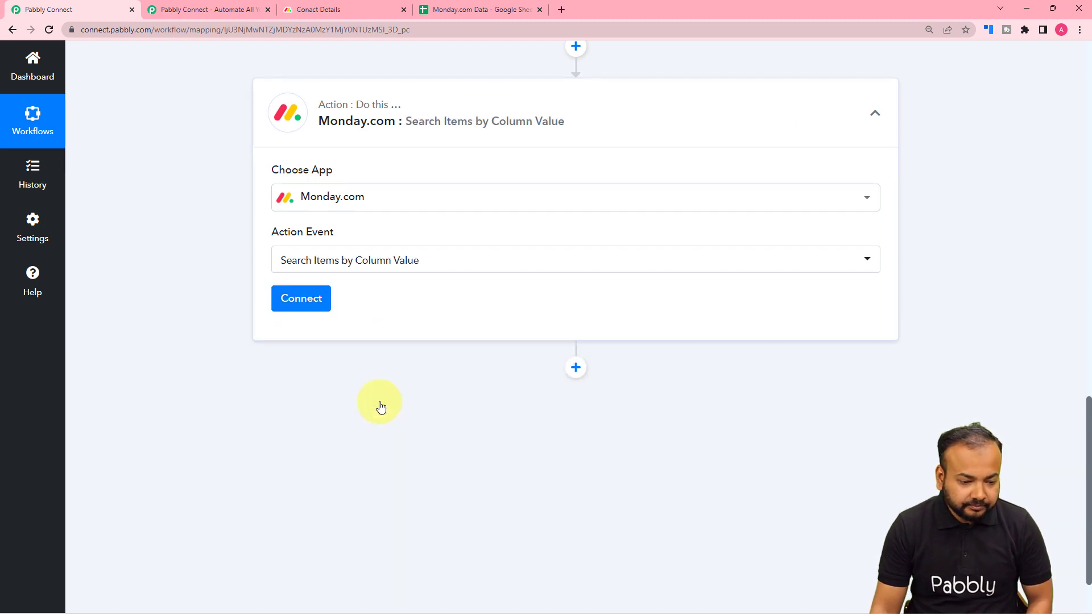
Step: Start a new connection for the Monday.com action and copy the personal API token from monday.com's admin API settings
left_click(303, 300)
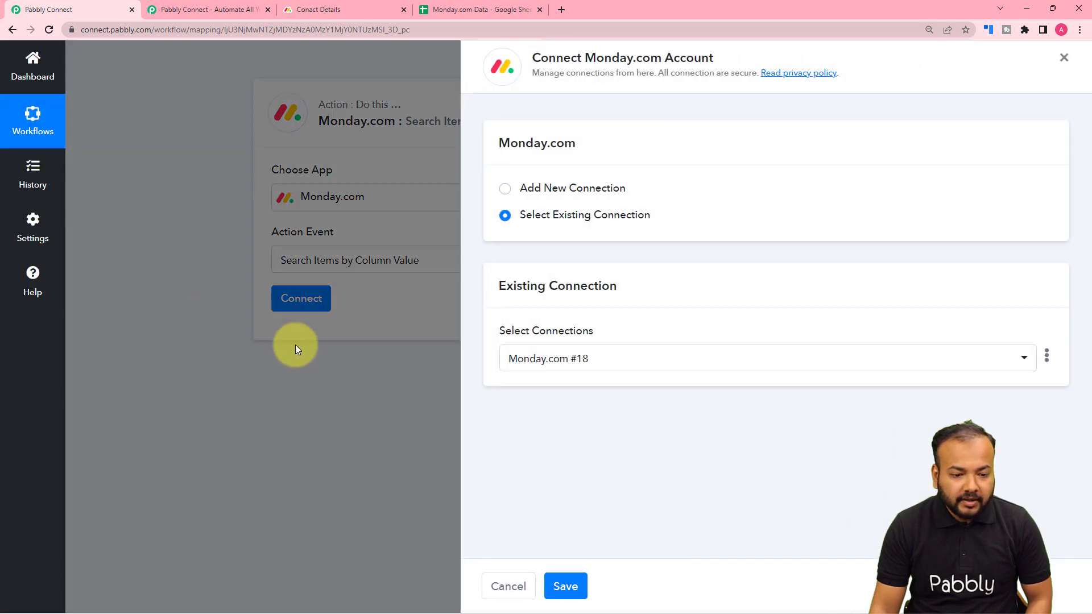
left_click(505, 189)
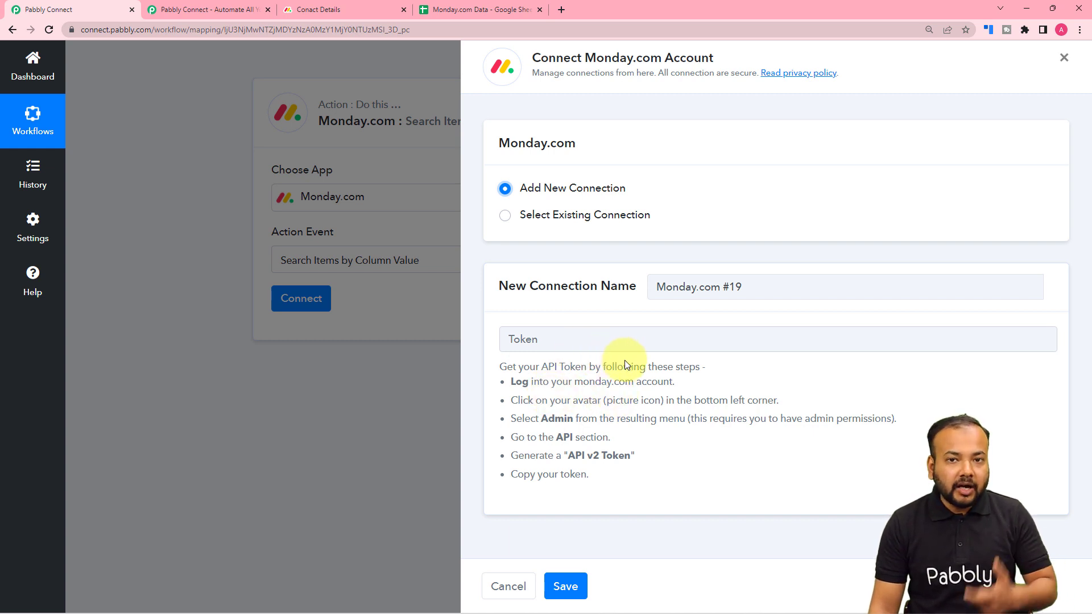
left_click(355, 5)
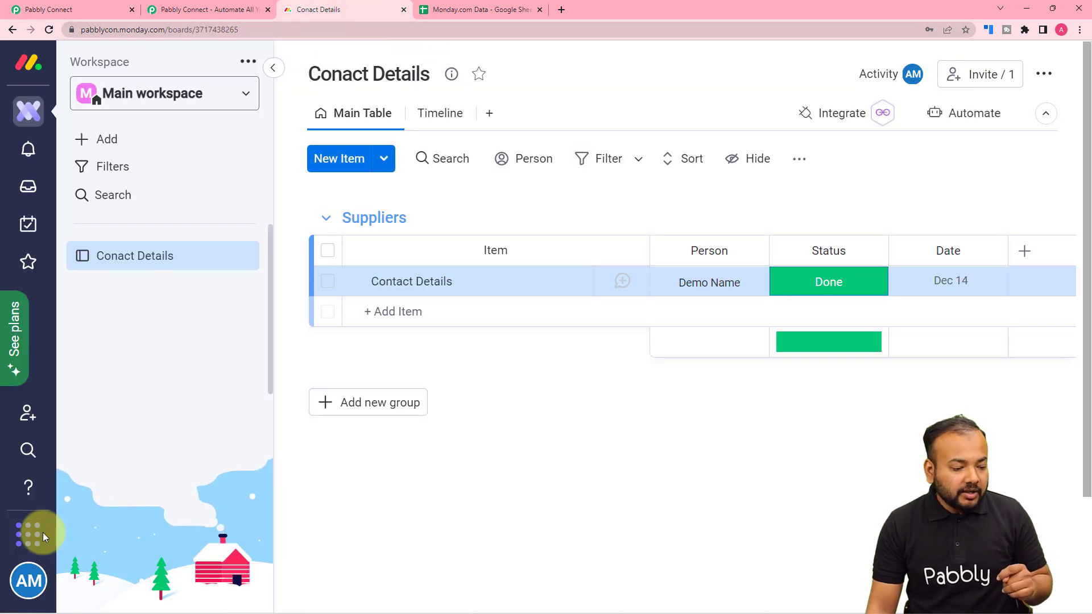
left_click(34, 588)
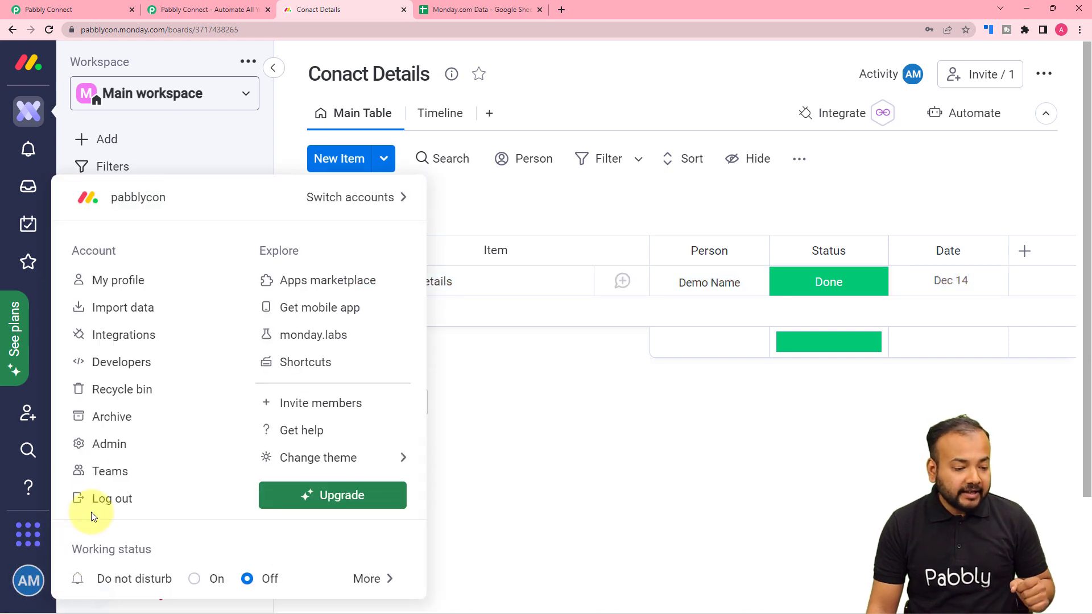
left_click(110, 453)
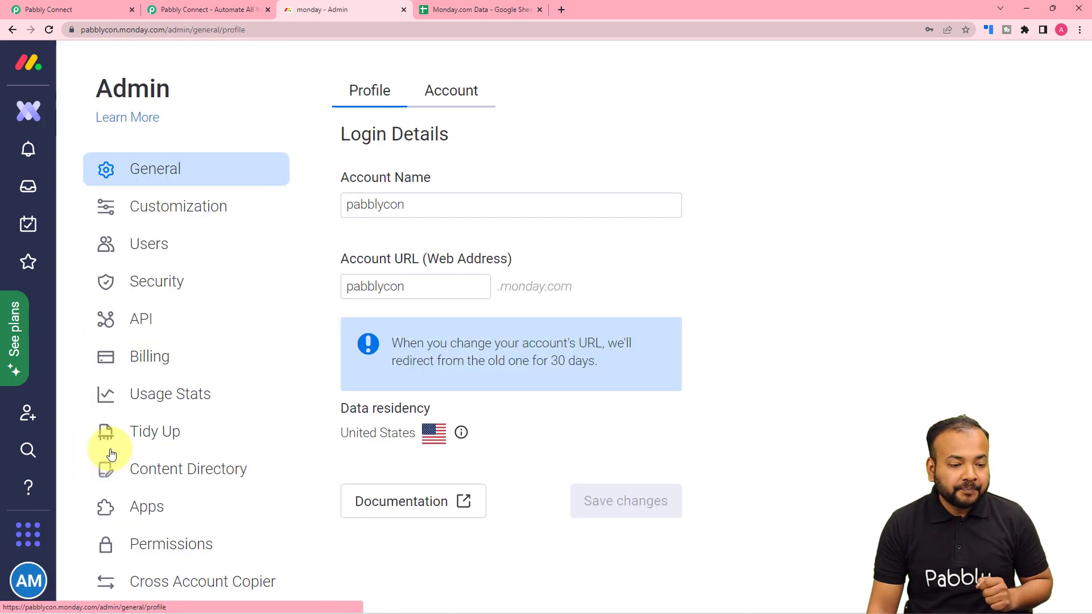
left_click(127, 334)
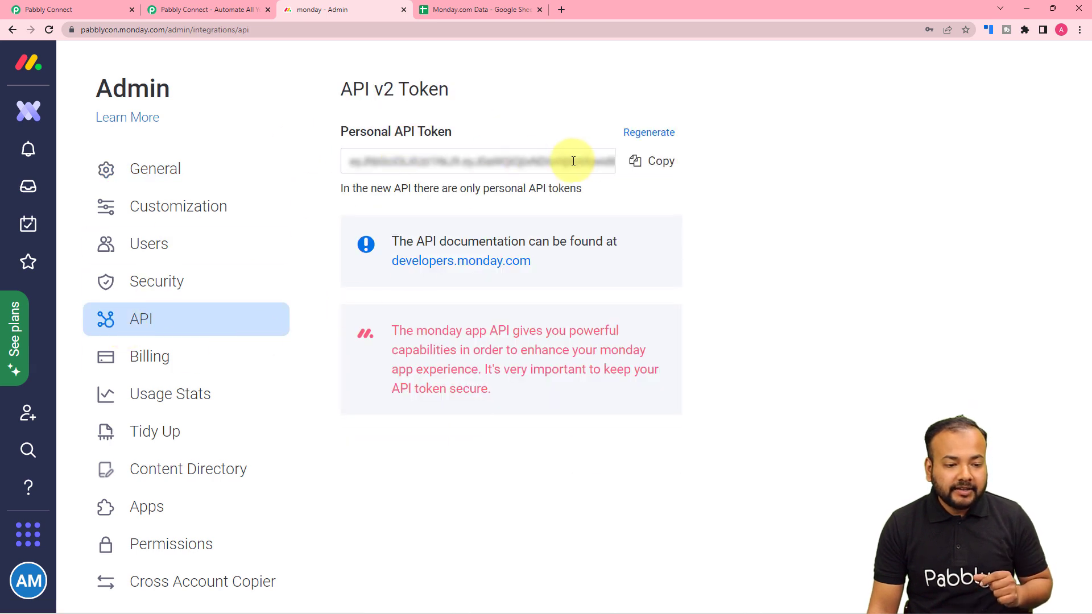
left_click(653, 163)
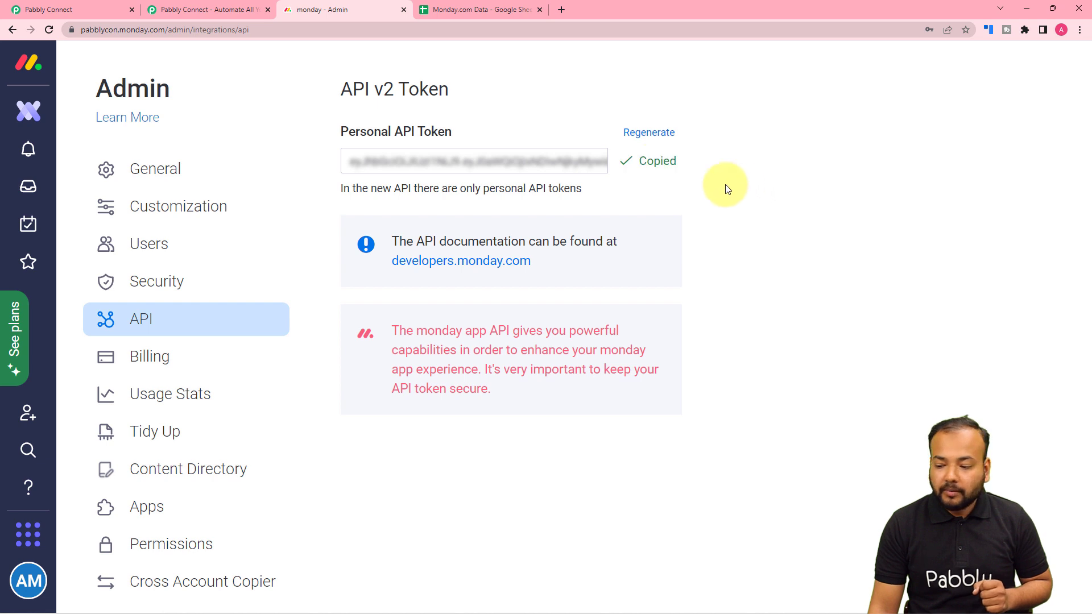
Step: Switch back to Pabbly Connect, paste the copied API token into the new Monday.com connection's Token field and save the connection
left_click(105, 9)
right_click(578, 340)
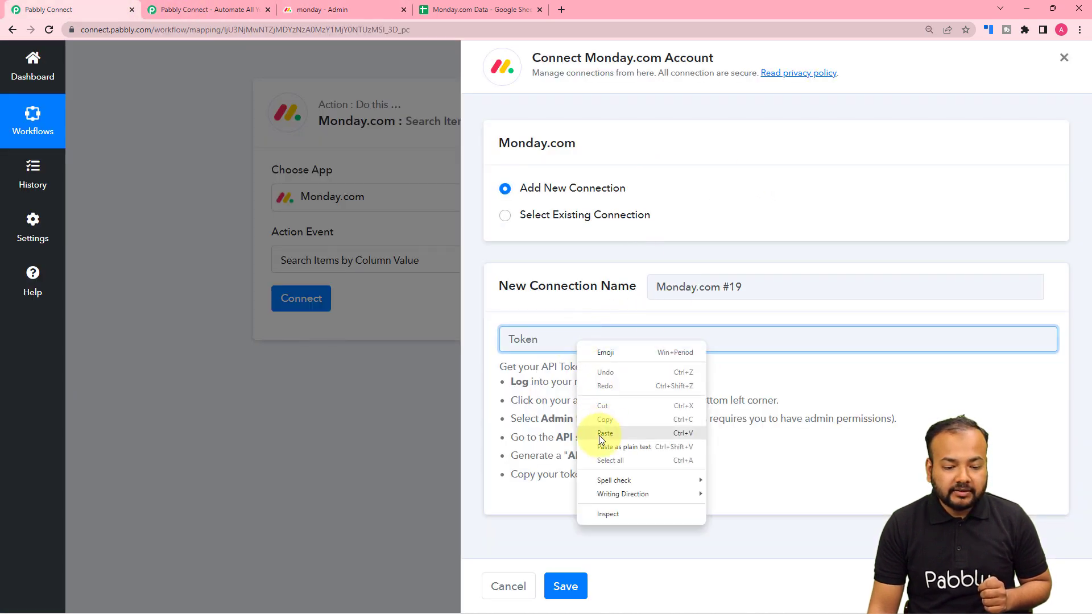
left_click(599, 435)
left_click(565, 587)
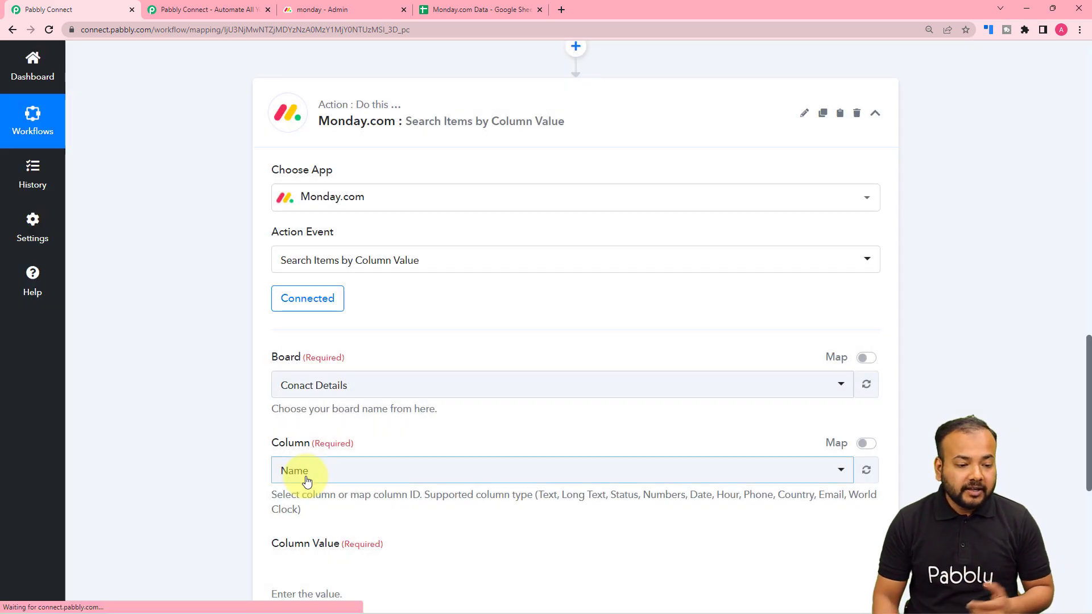
Step: Select Conact Details as the board for the item search
scroll(380, 336, "down", 2)
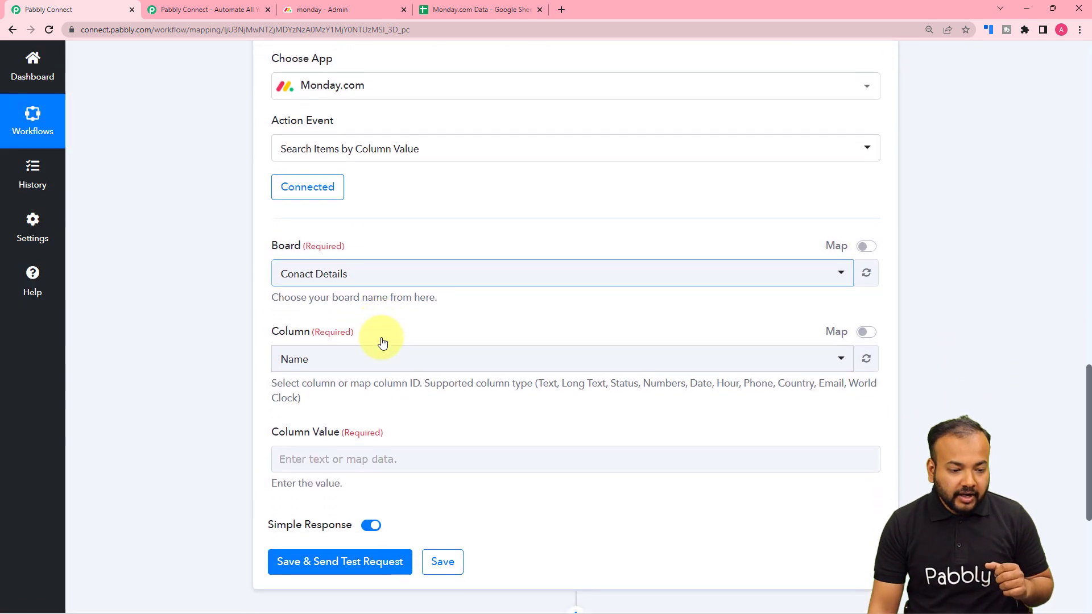
scroll(397, 284, "down", 2)
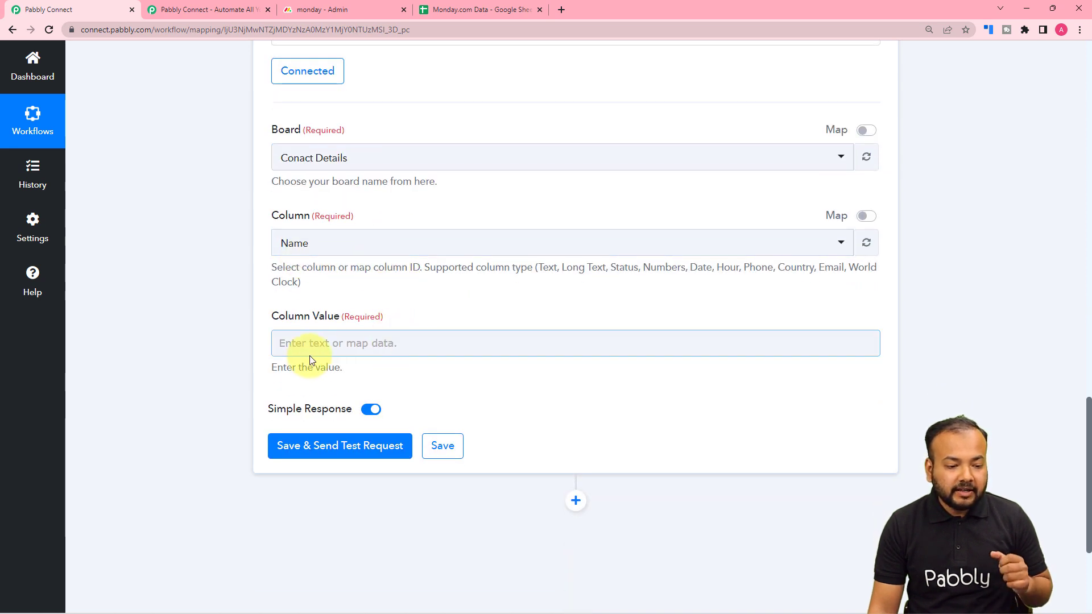
left_click(375, 169)
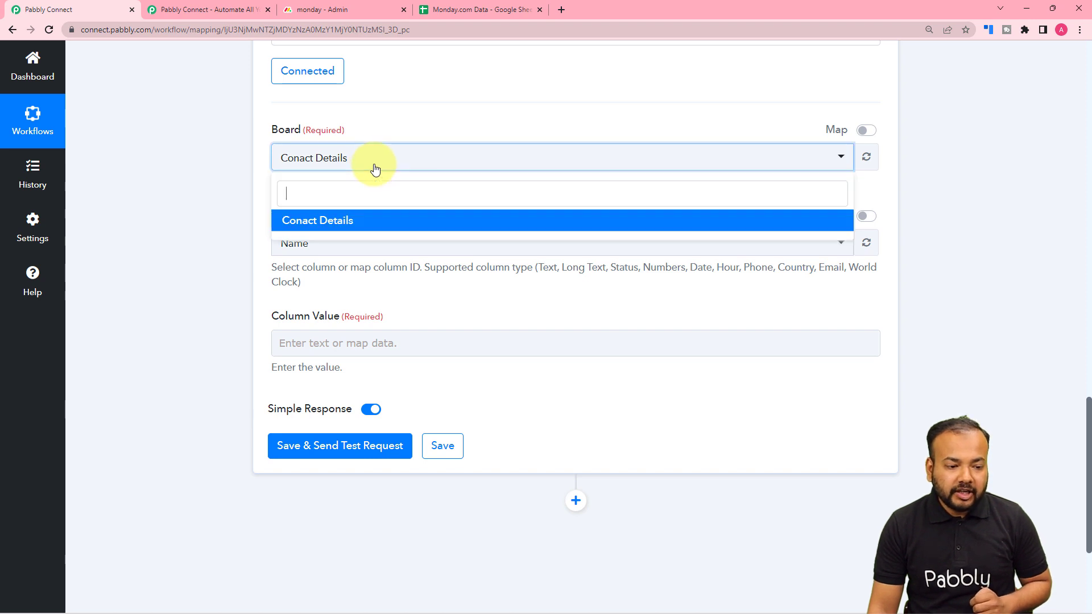
left_click(329, 223)
left_click(215, 192)
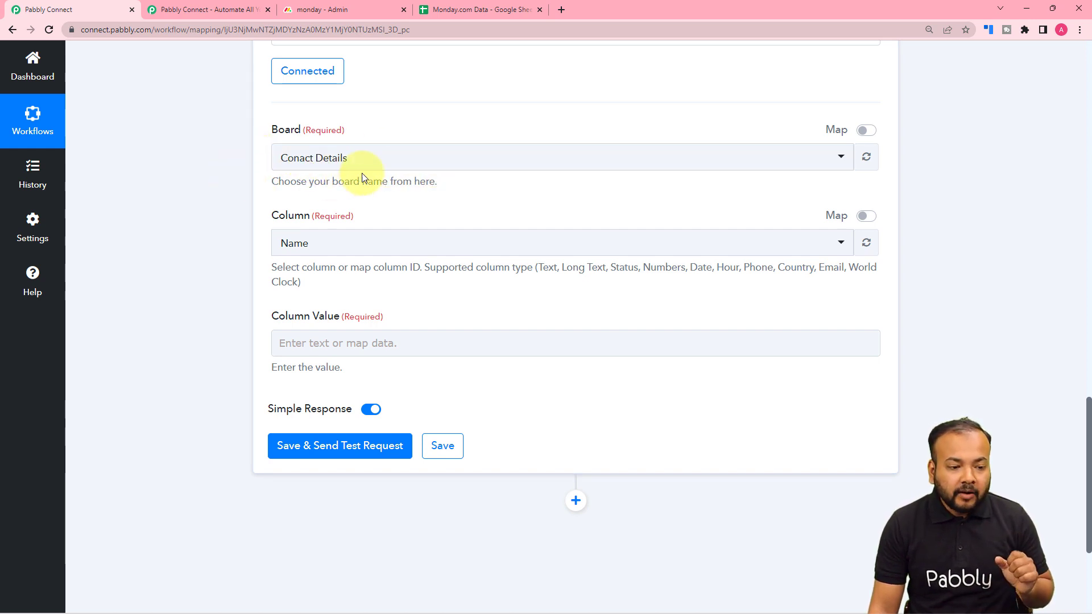
Step: Enable mapping for the Board field and check the Event BoardId in the trigger's webhook response
scroll(237, 161, "up", 2)
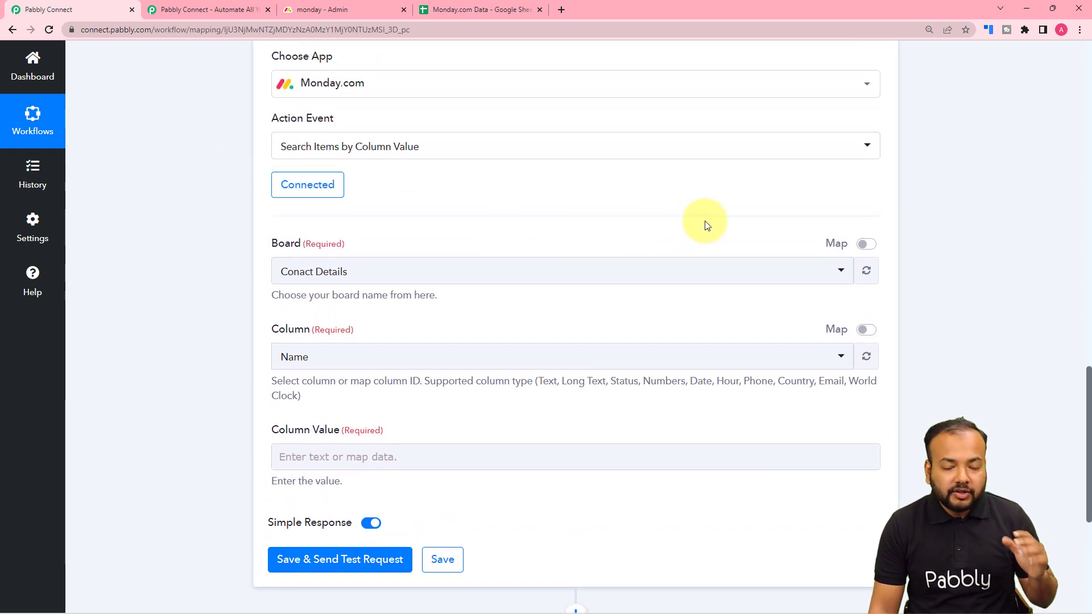
scroll(740, 239, "up", 1)
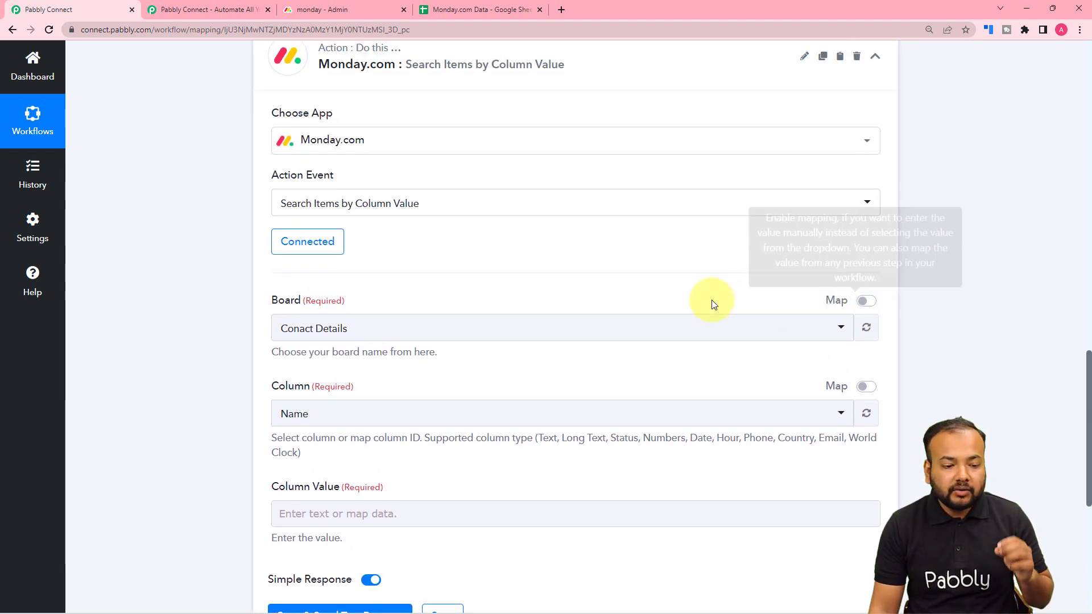
left_click(867, 301)
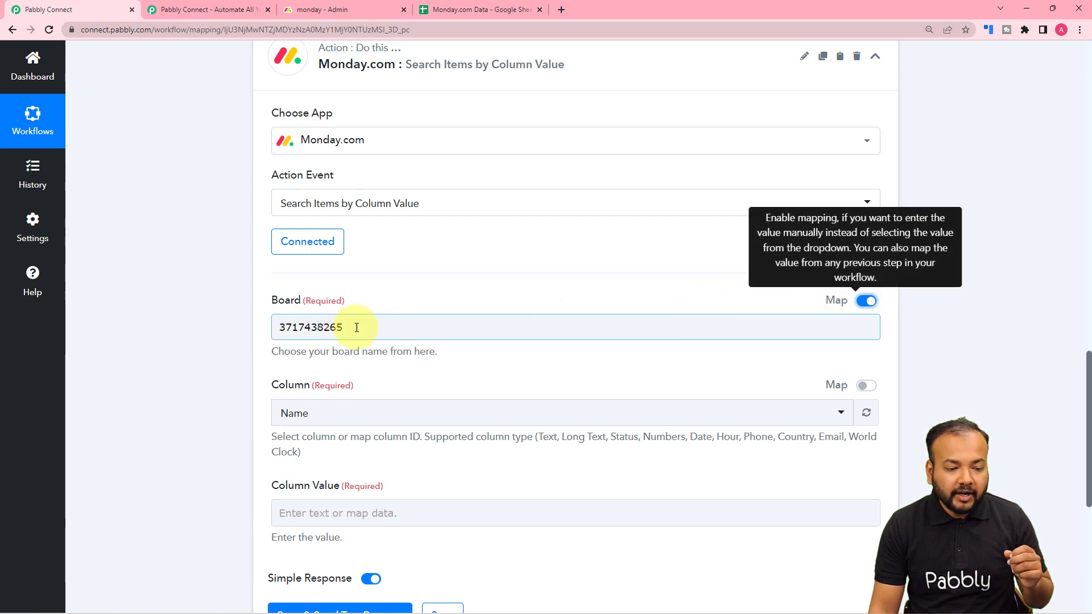
scroll(177, 307, "up", 6)
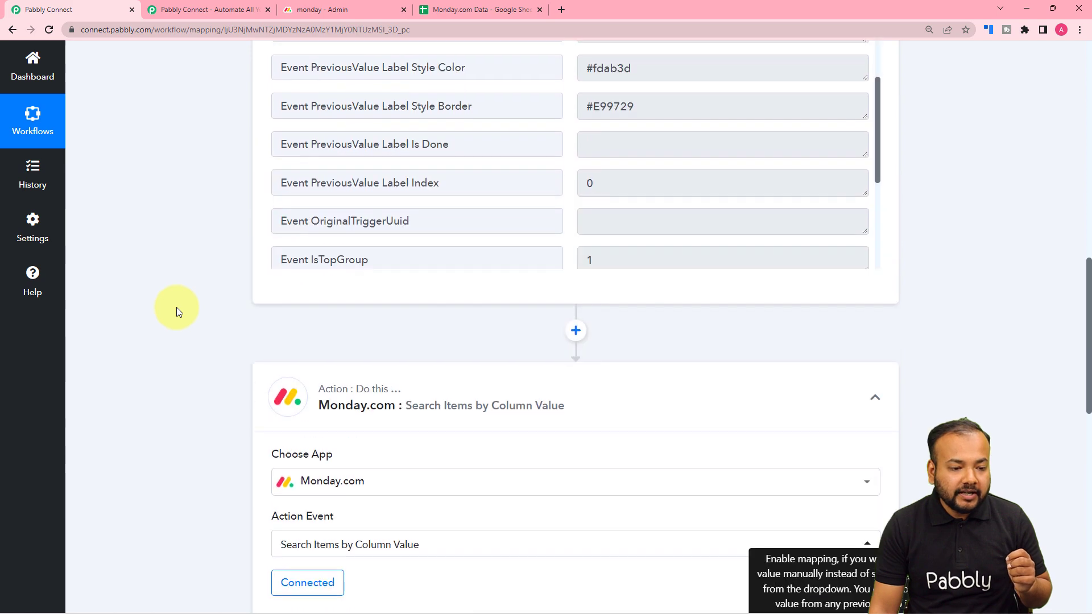
scroll(176, 307, "up", 6)
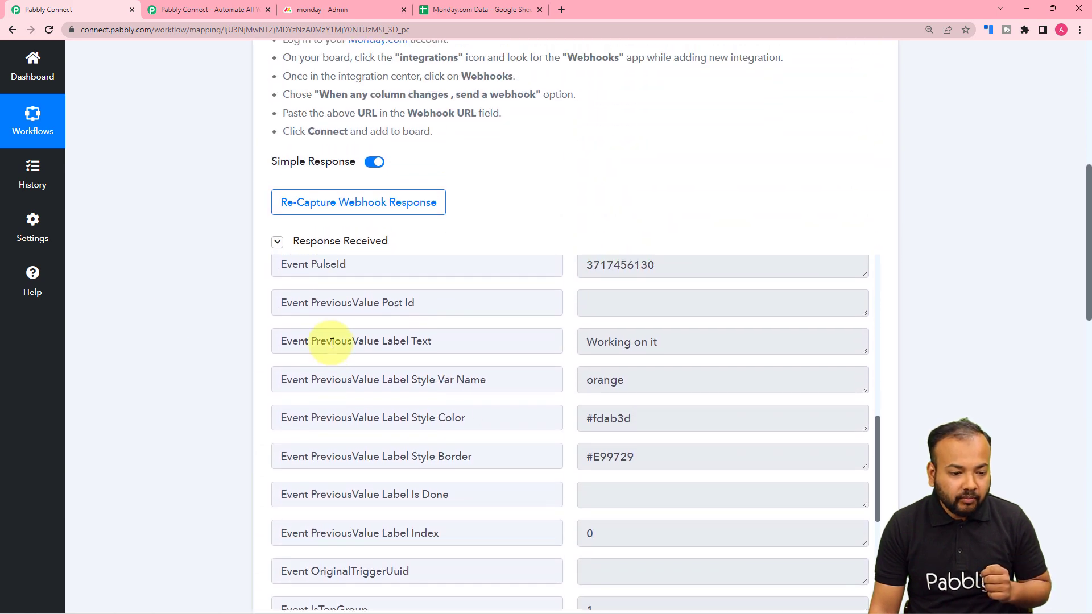
scroll(332, 342, "down", 8)
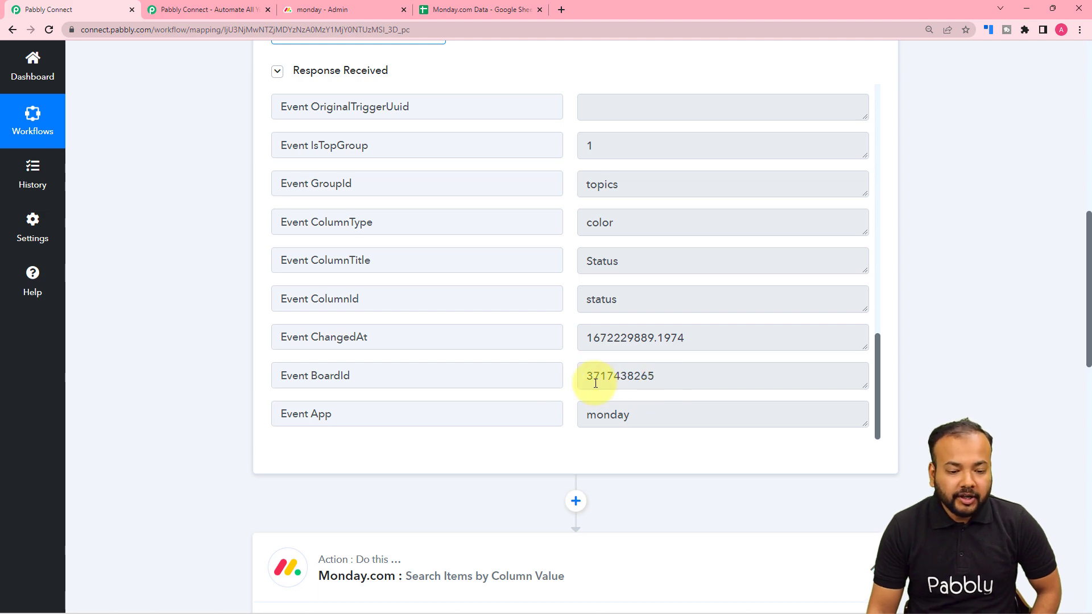
scroll(162, 320, "down", 10)
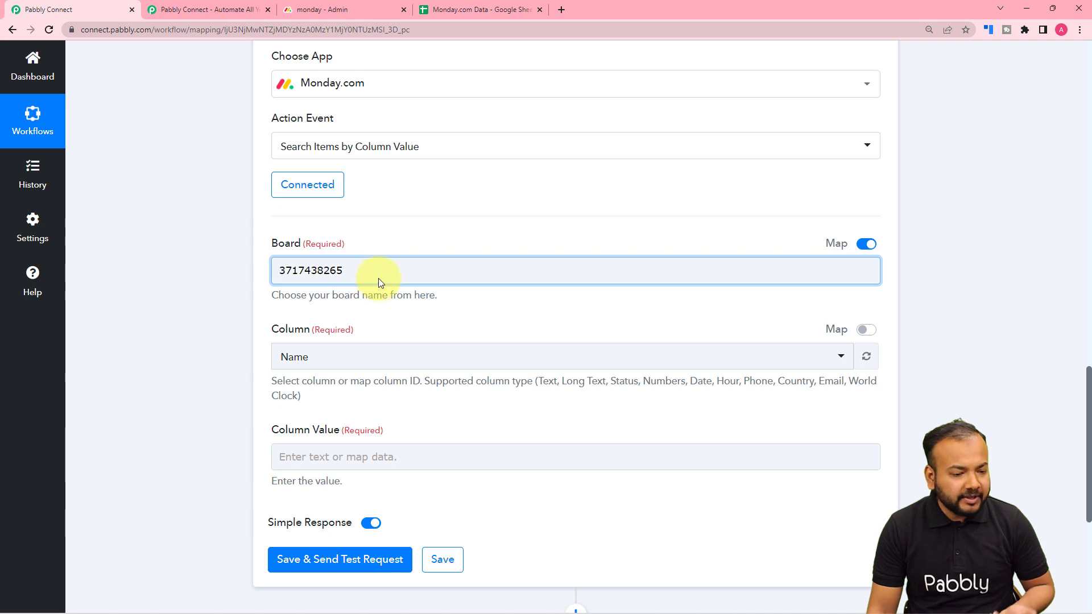
Step: Replace the fixed ID in the Board field with the Event BoardId mapped from the Monday.com trigger
key("BackSpace")
key("BackSpace")
key("BackSpace")
key("BackSpace")
key("BackSpace")
key("BackSpace")
key("BackSpace")
key("BackSpace")
key("BackSpace")
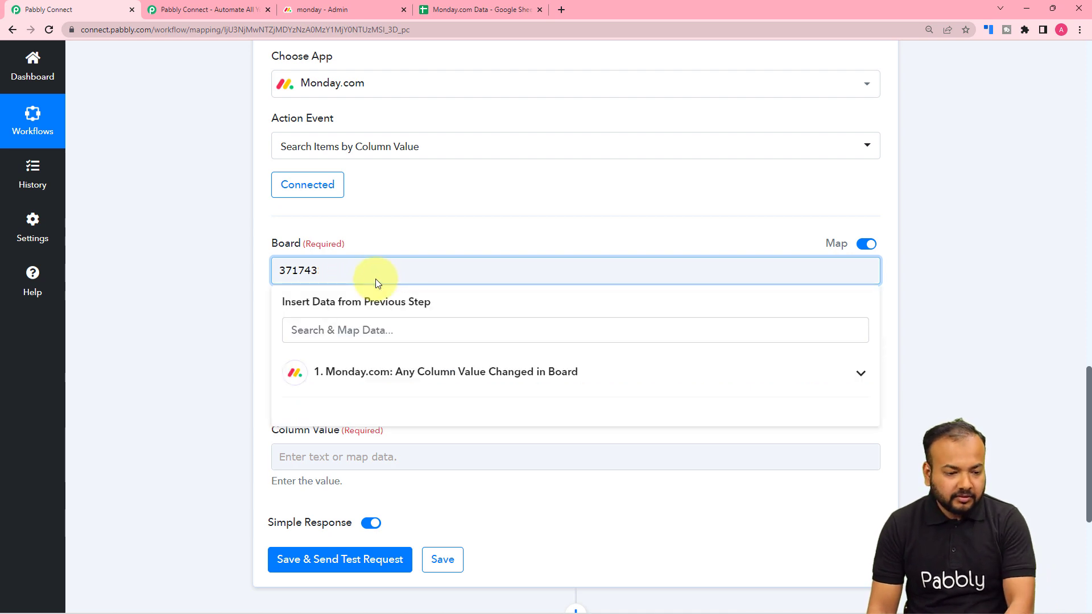
key("BackSpace")
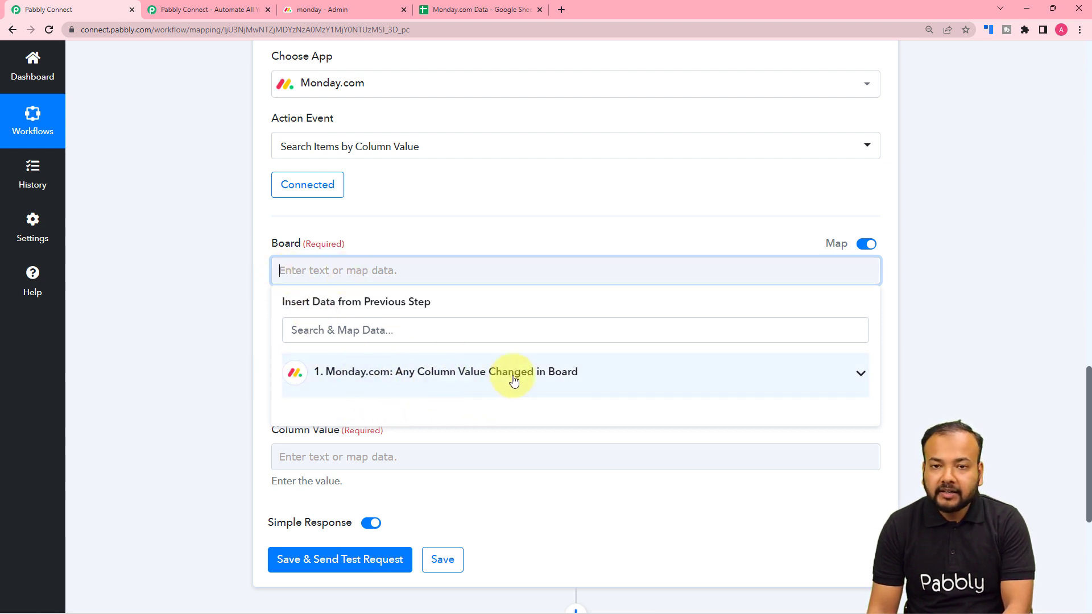
left_click(473, 389)
scroll(475, 507, "down", 3)
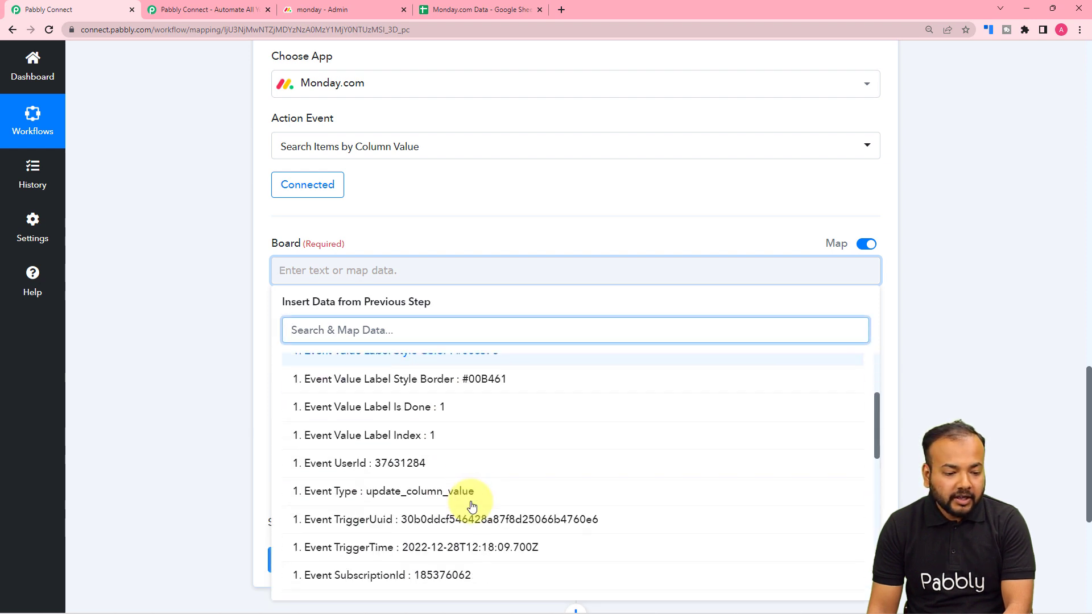
scroll(472, 506, "down", 1)
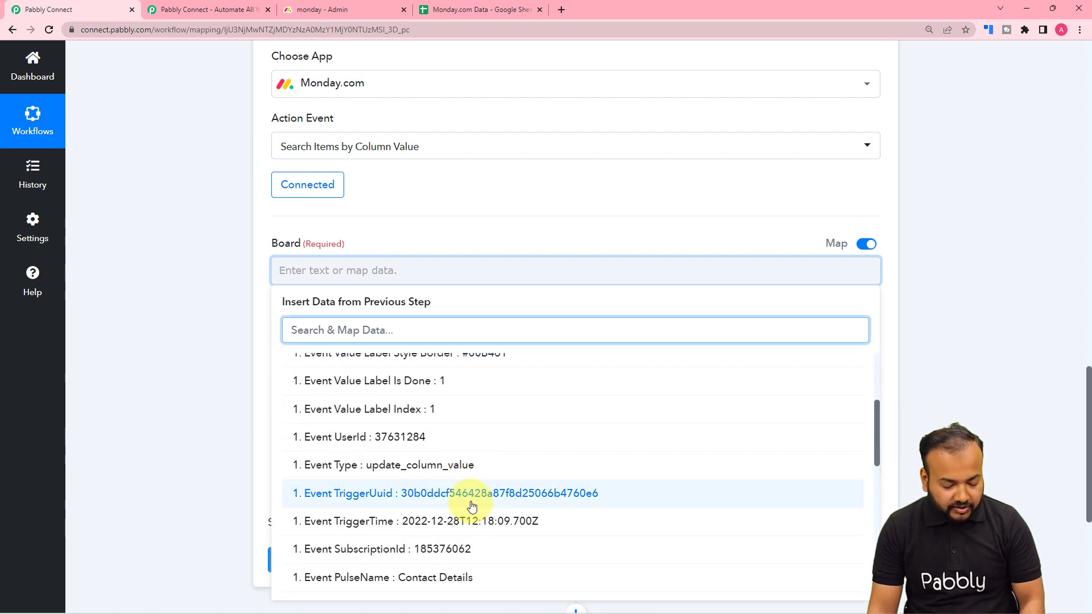
type("bo")
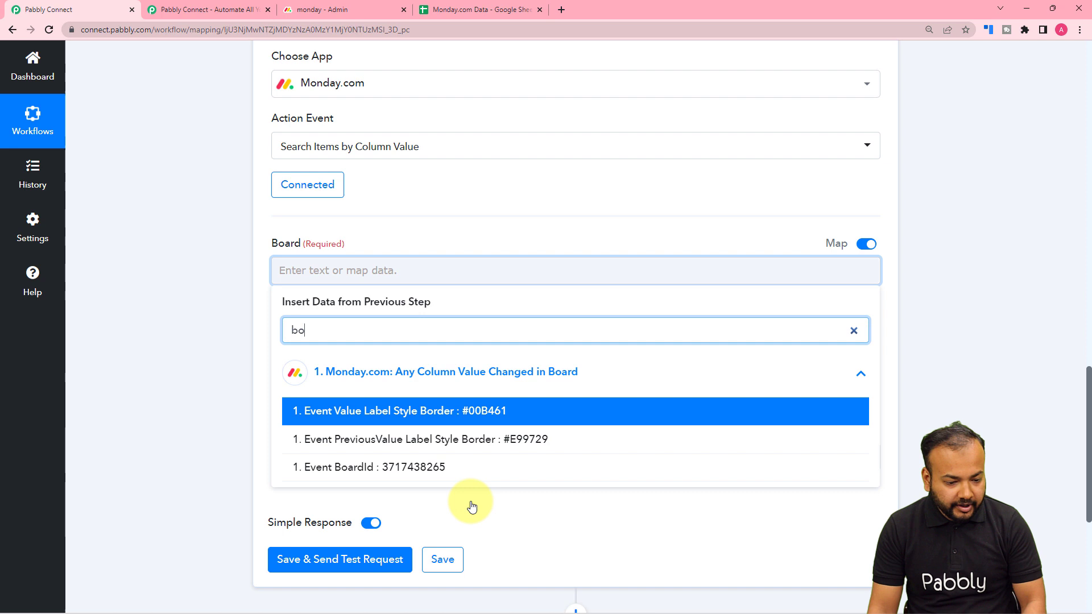
left_click(412, 475)
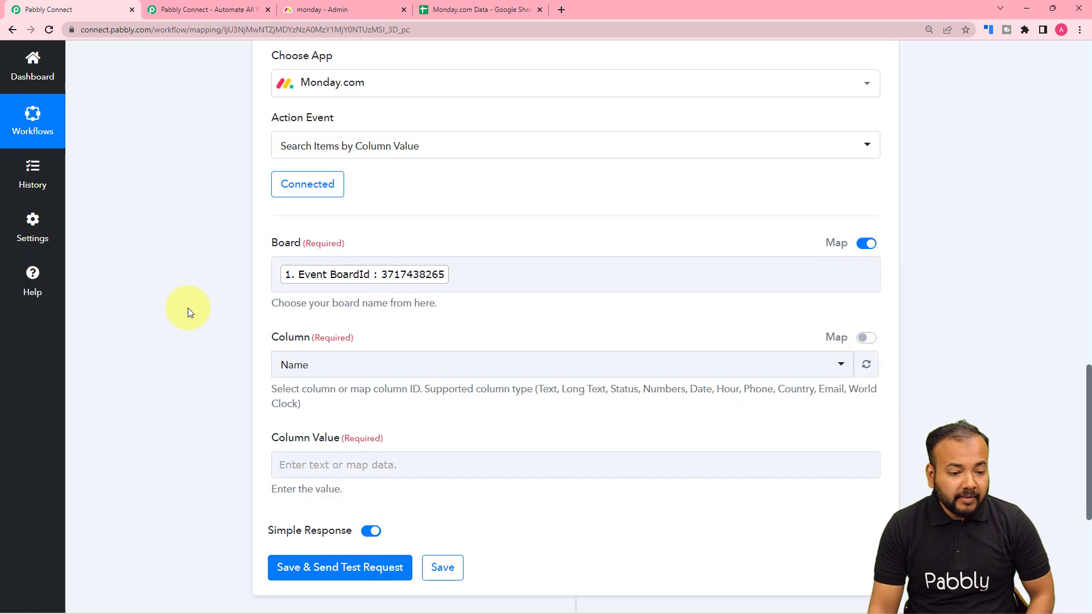
Step: Enable mapping for the Column field and replace its fixed value with the trigger's Event ColumnId
scroll(188, 309, "down", 1)
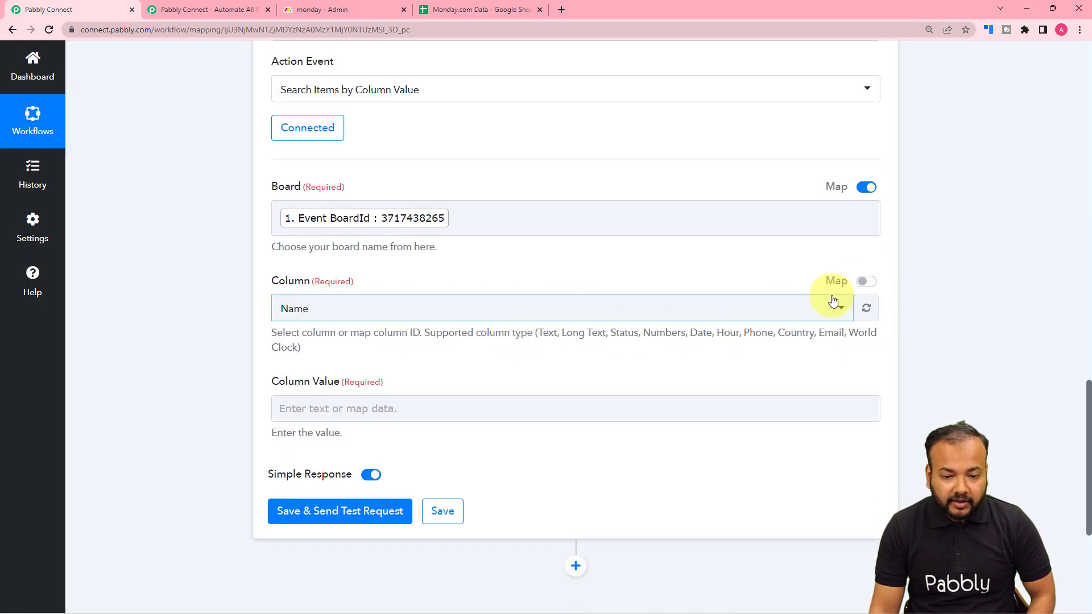
left_click(867, 284)
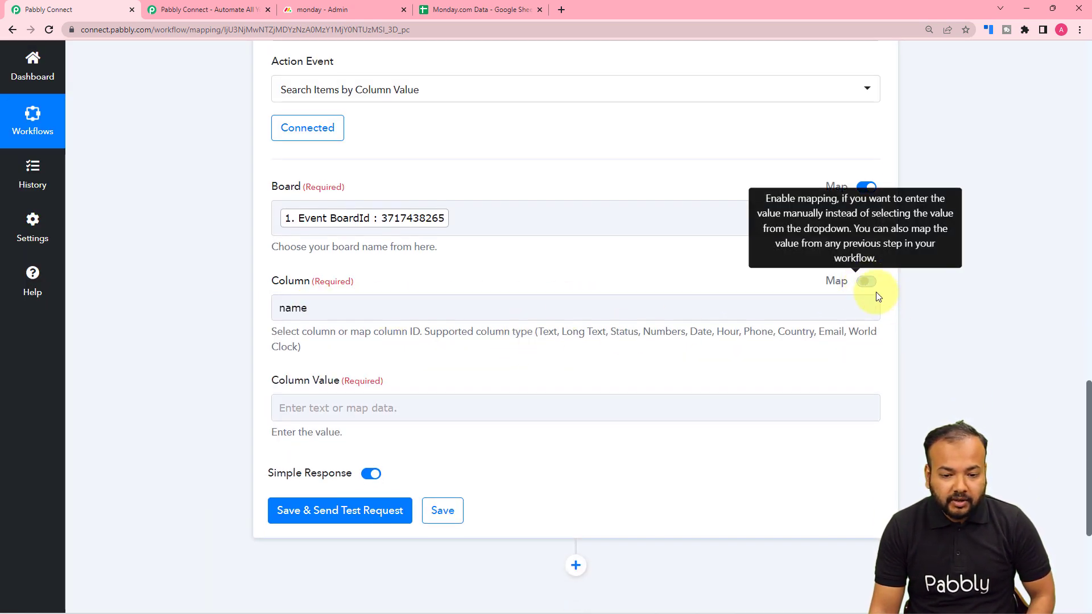
left_click(474, 317)
key("BackSpace")
key("BackSpace")
key("BackSpace")
key("BackSpace")
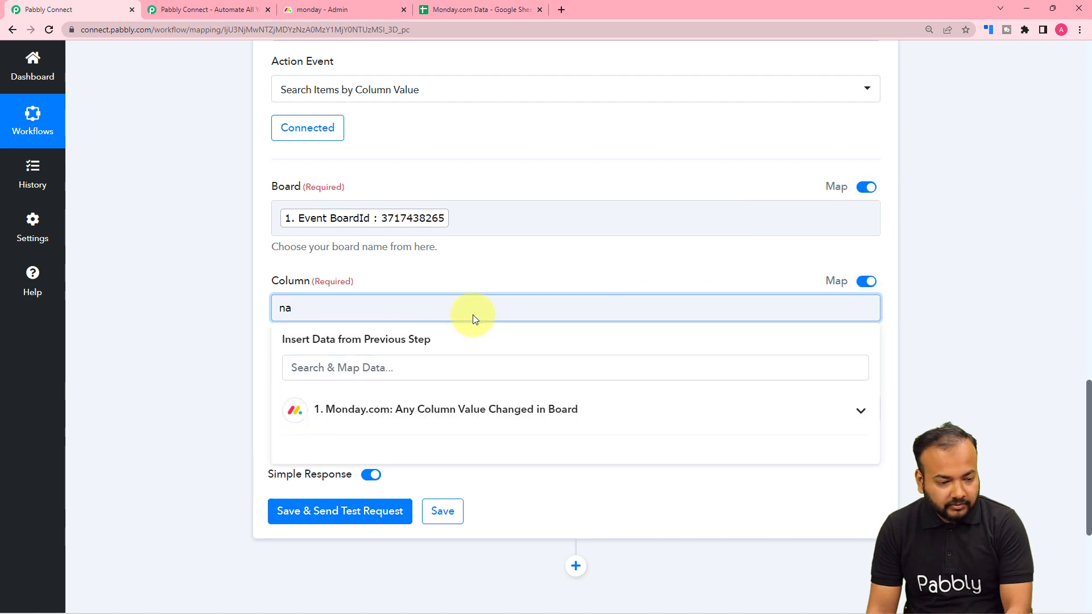
scroll(252, 340, "down", 1)
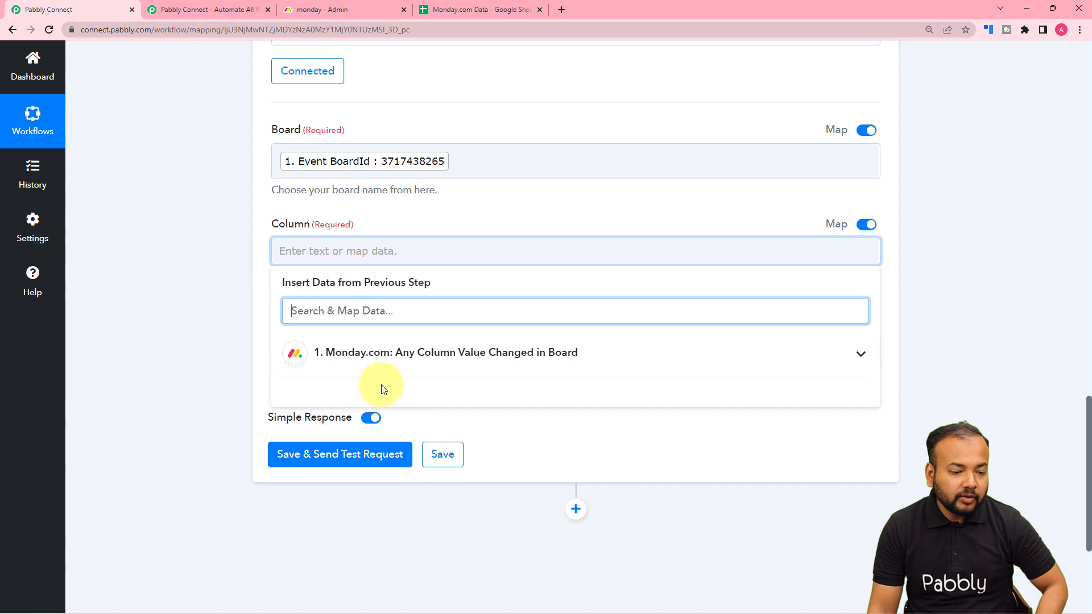
left_click(349, 357)
scroll(410, 455, "down", 1)
scroll(418, 482, "down", 6)
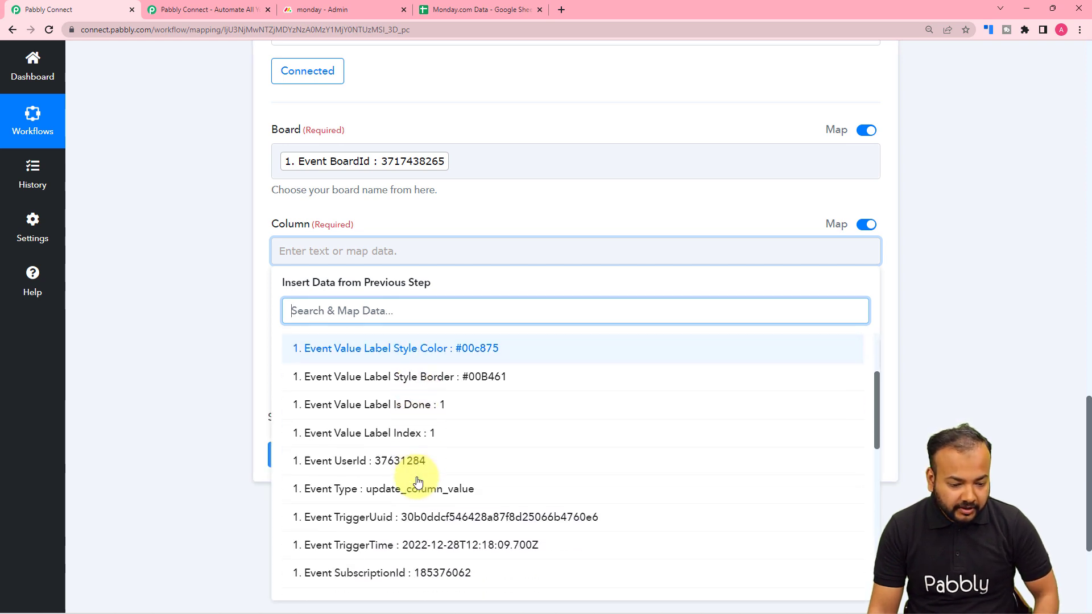
scroll(418, 482, "down", 4)
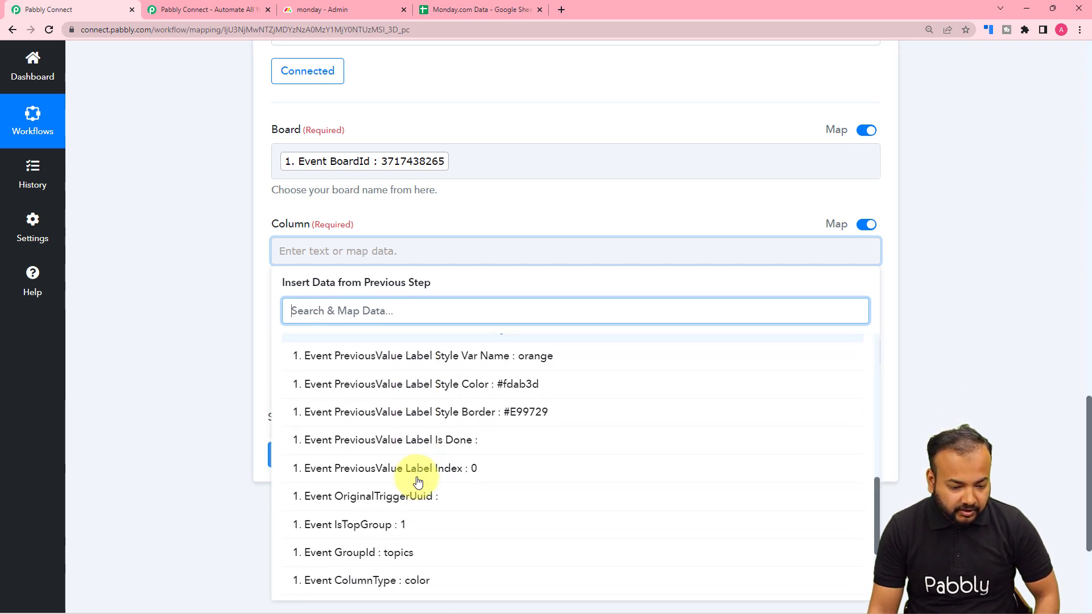
scroll(419, 482, "down", 2)
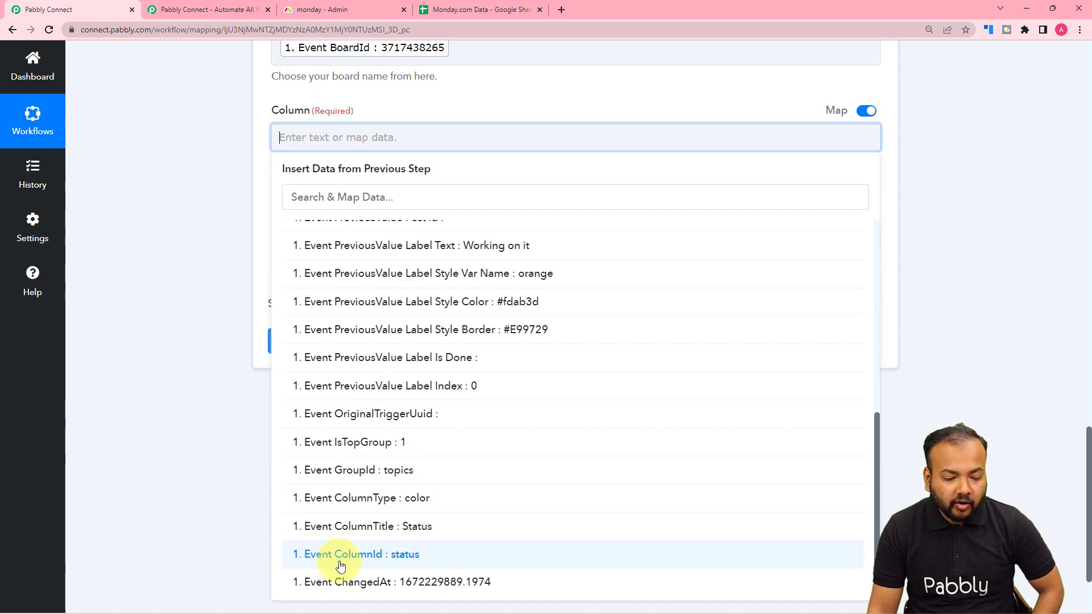
scroll(380, 560, "down", 1)
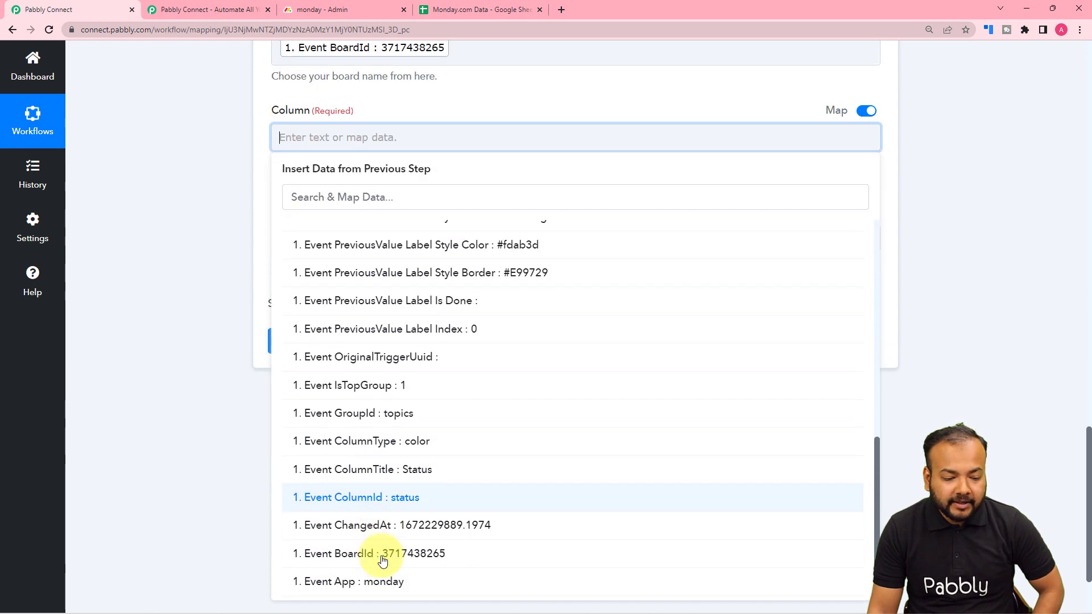
left_click(395, 505)
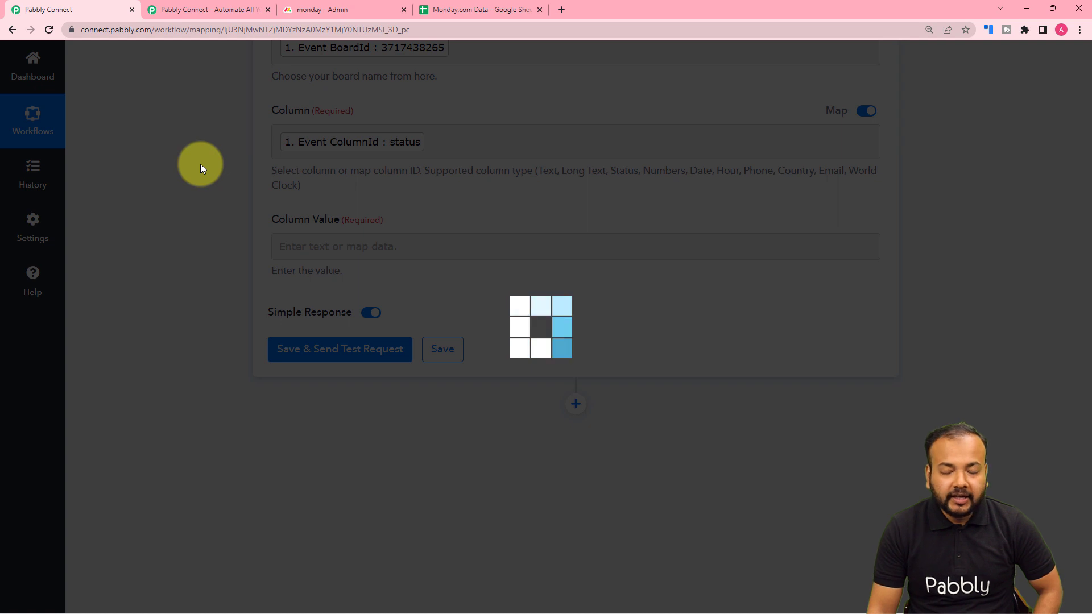
Step: Map the trigger's Event Value Label Text into the Column Value field and send the item search test request
scroll(206, 165, "down", 1)
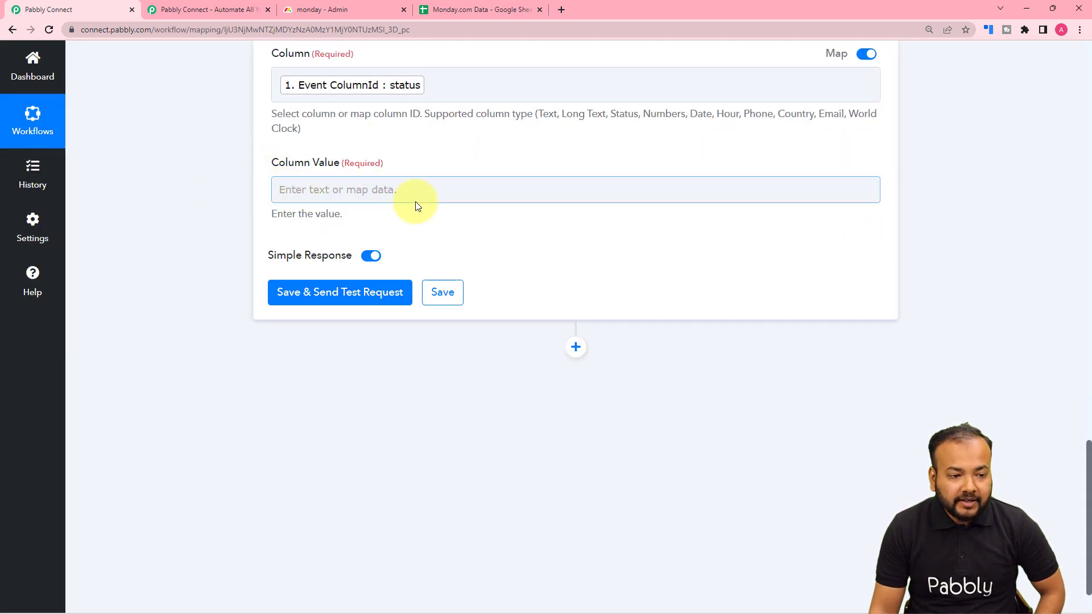
left_click(363, 197)
left_click(363, 293)
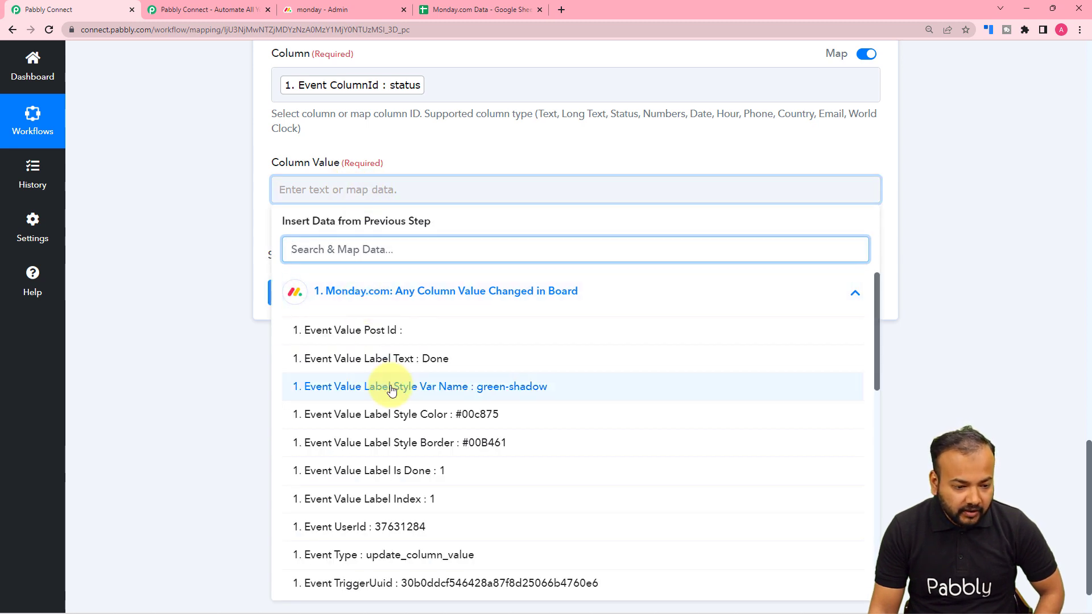
scroll(341, 296, "down", 3)
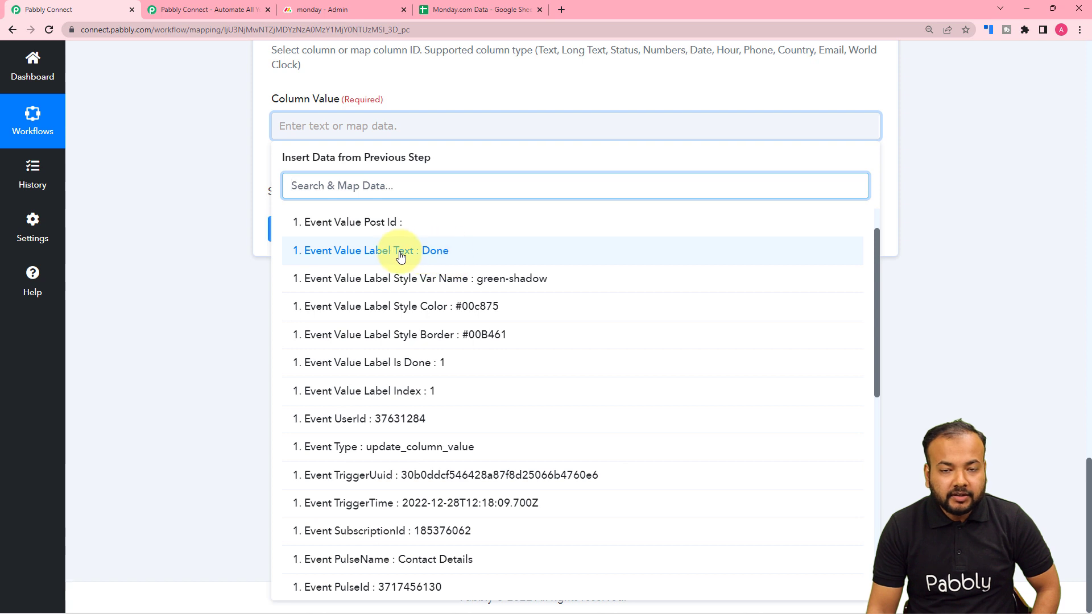
left_click(459, 259)
left_click(248, 161)
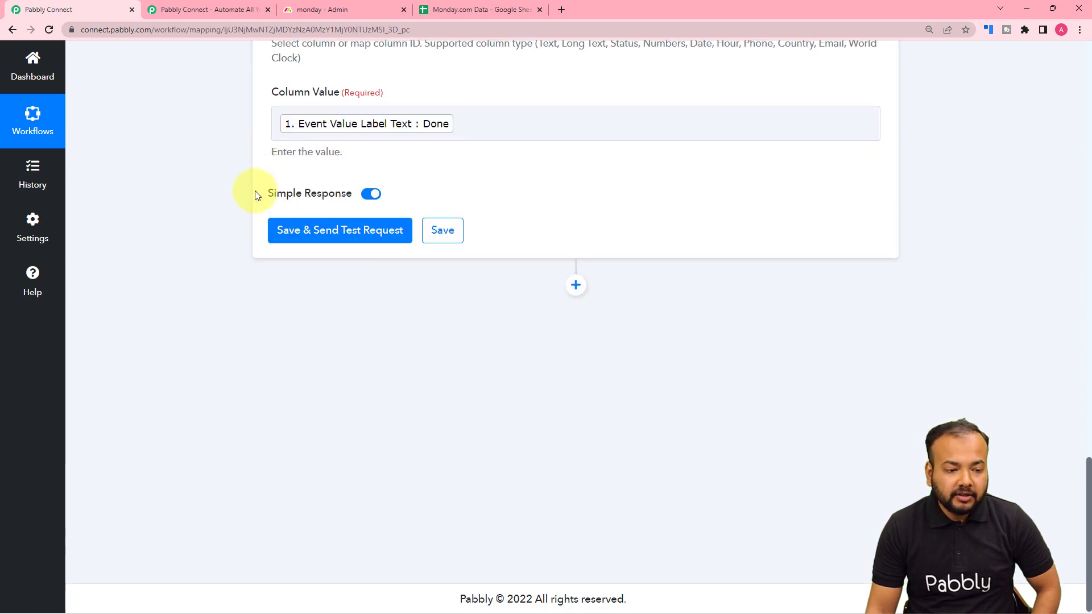
left_click(302, 237)
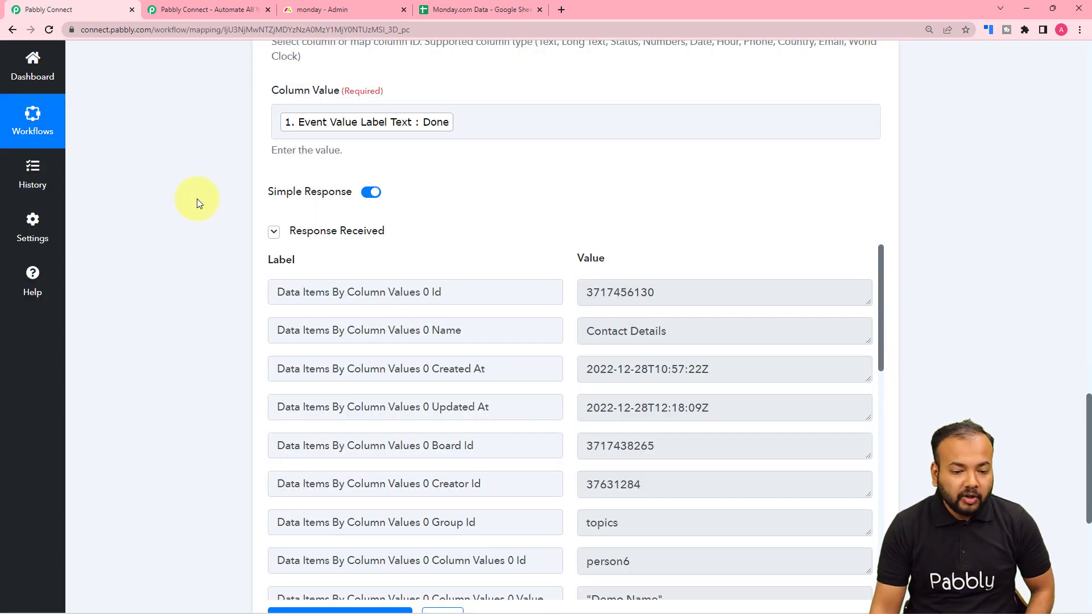
Step: Examine the item search response and compare its column values with the Conact Details board in monday.com
scroll(391, 298, "down", 1)
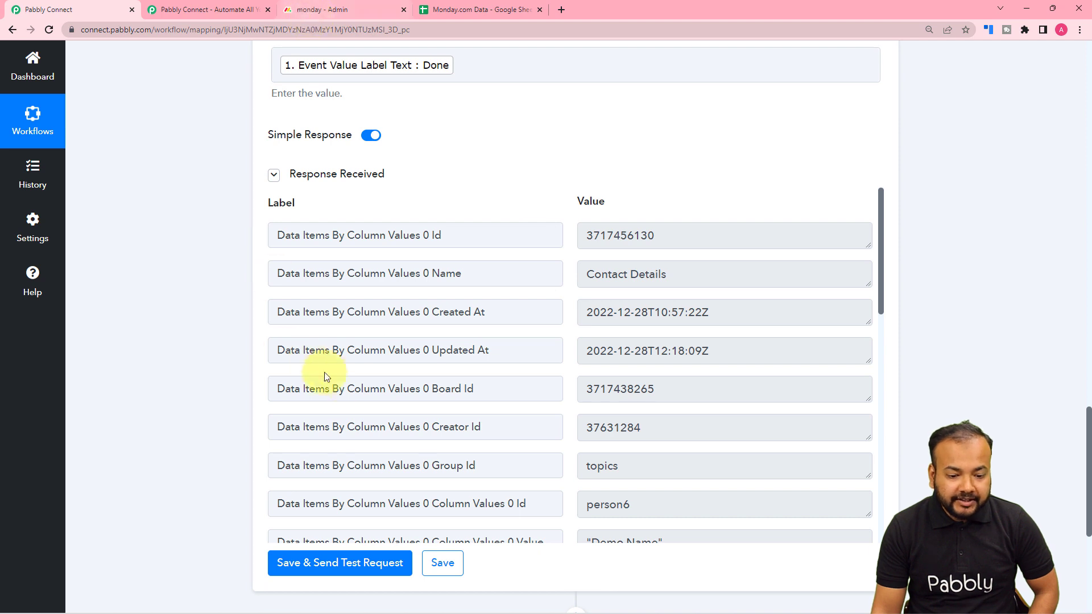
scroll(353, 350, "down", 3)
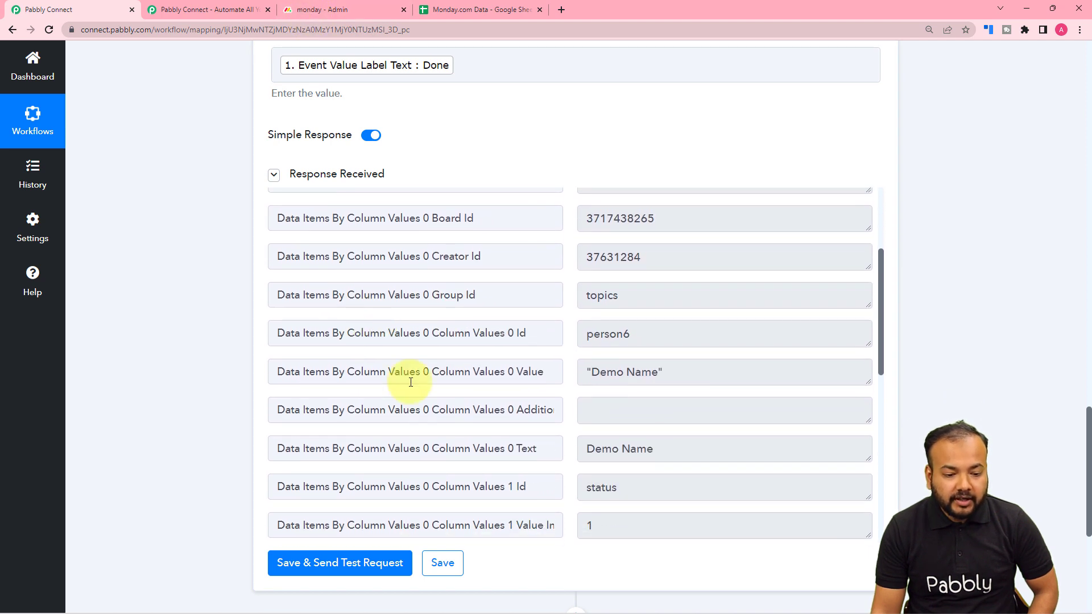
scroll(592, 383, "down", 2)
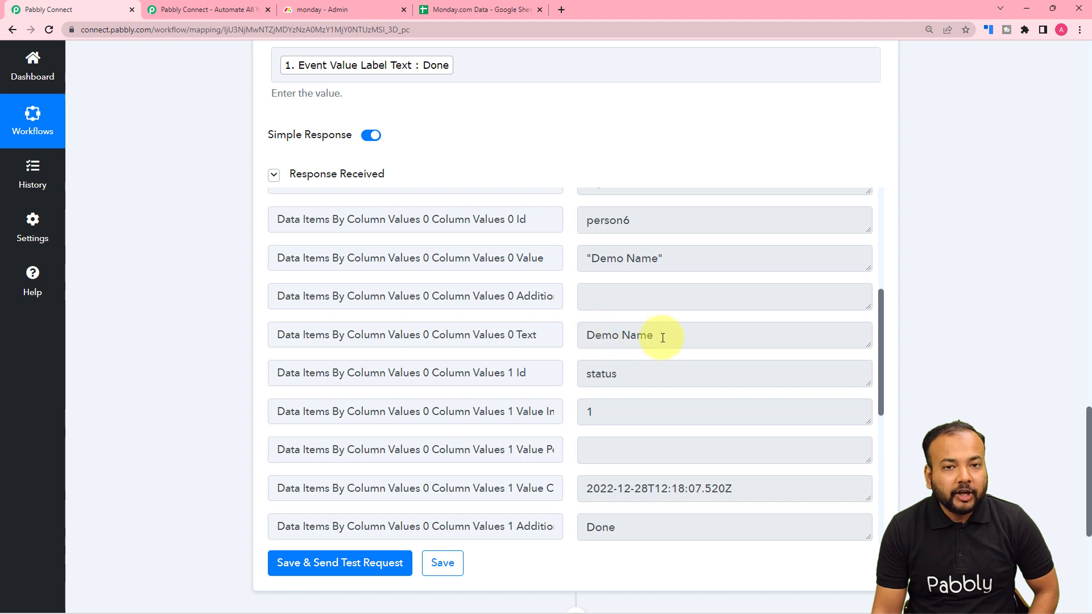
left_click(323, 9)
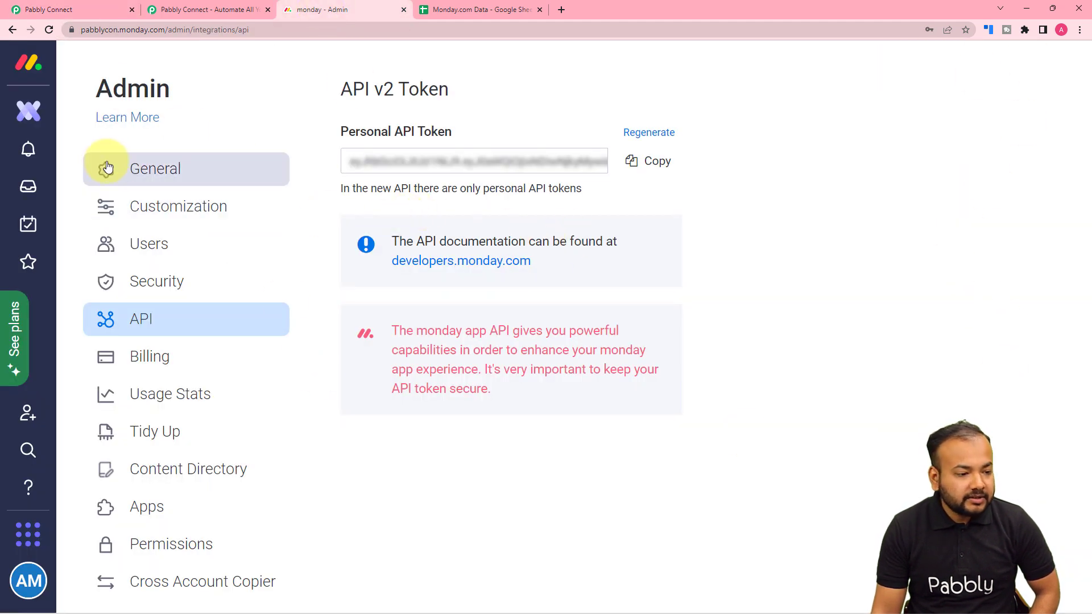
left_click(28, 61)
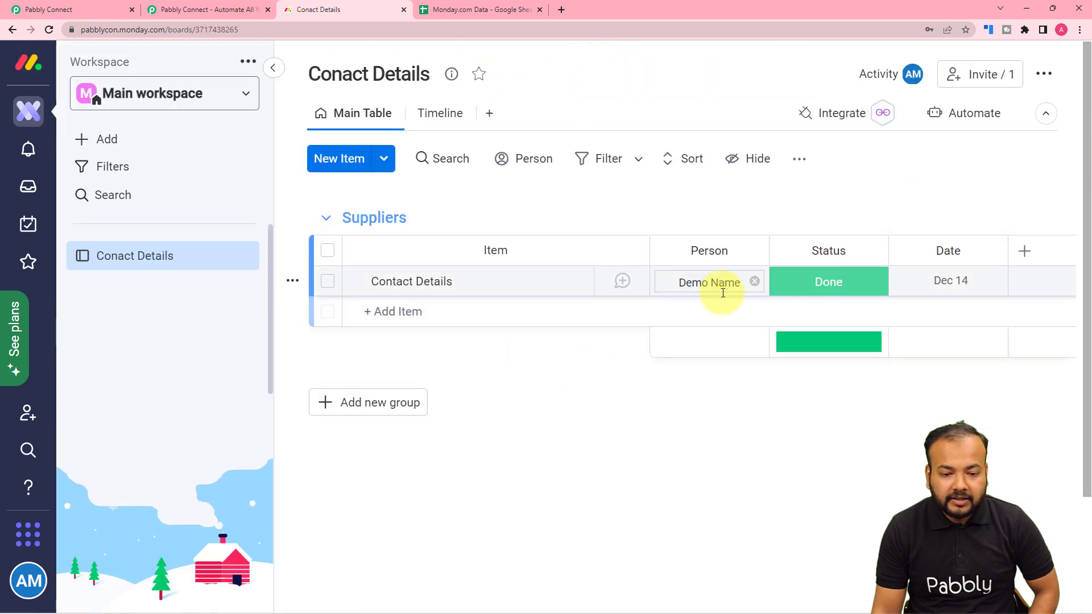
left_click(81, 9)
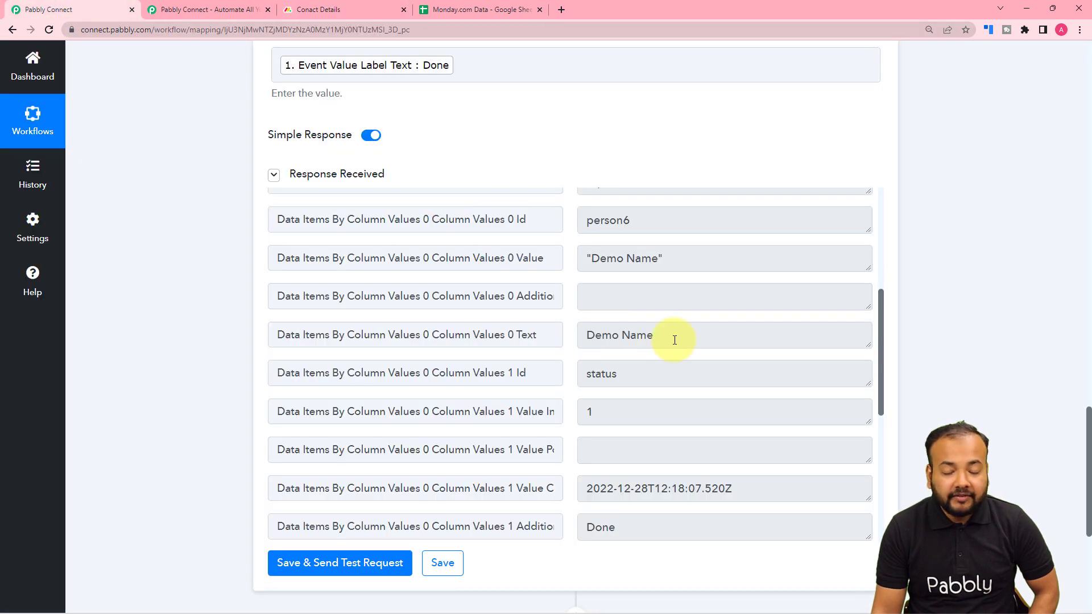
scroll(636, 395, "down", 2)
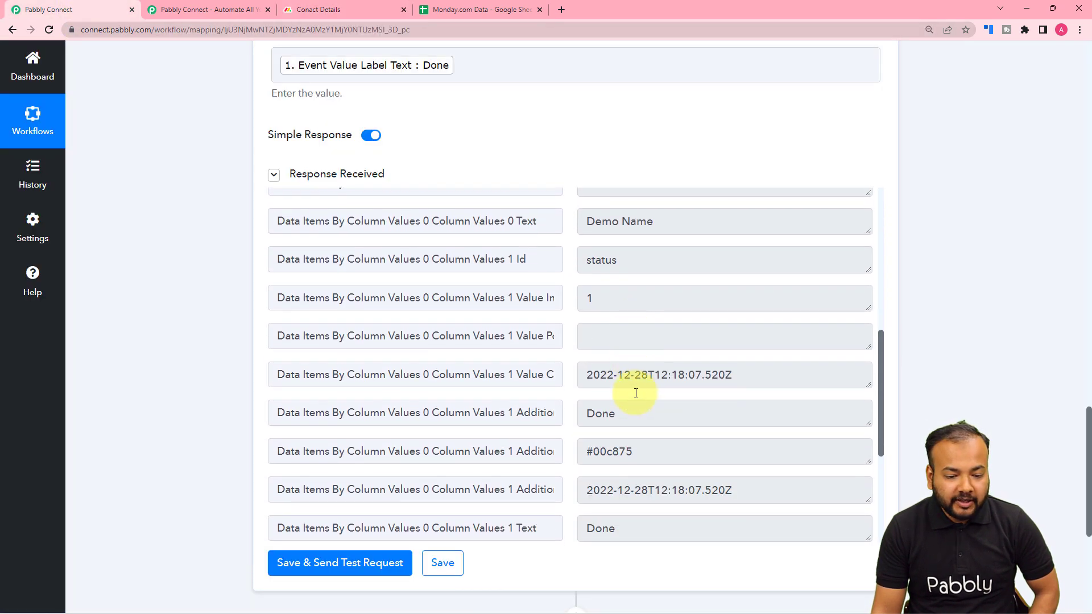
scroll(565, 385, "down", 5)
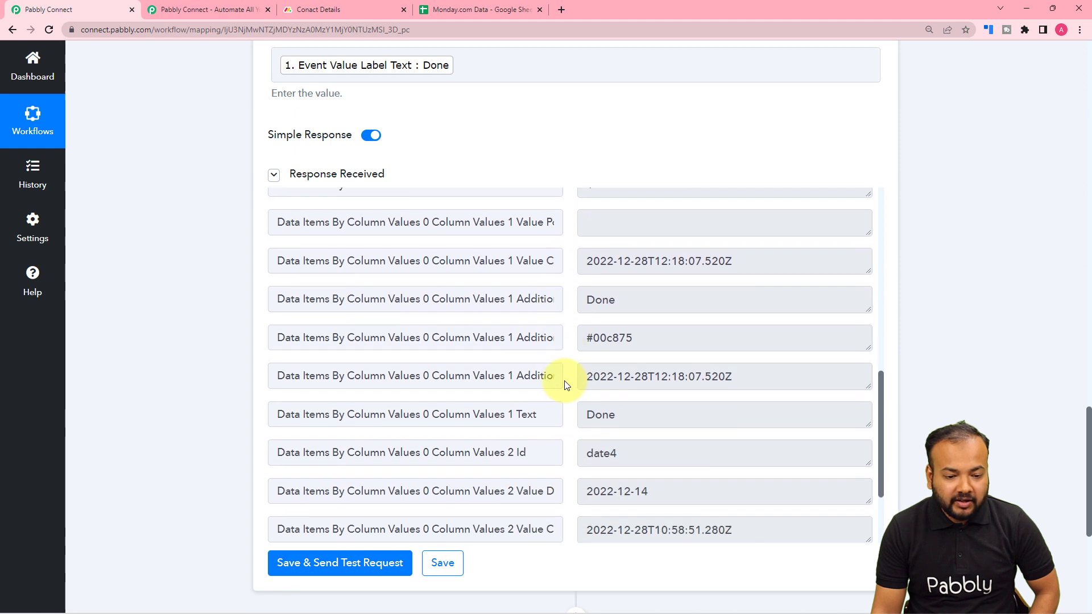
scroll(565, 382, "up", 2)
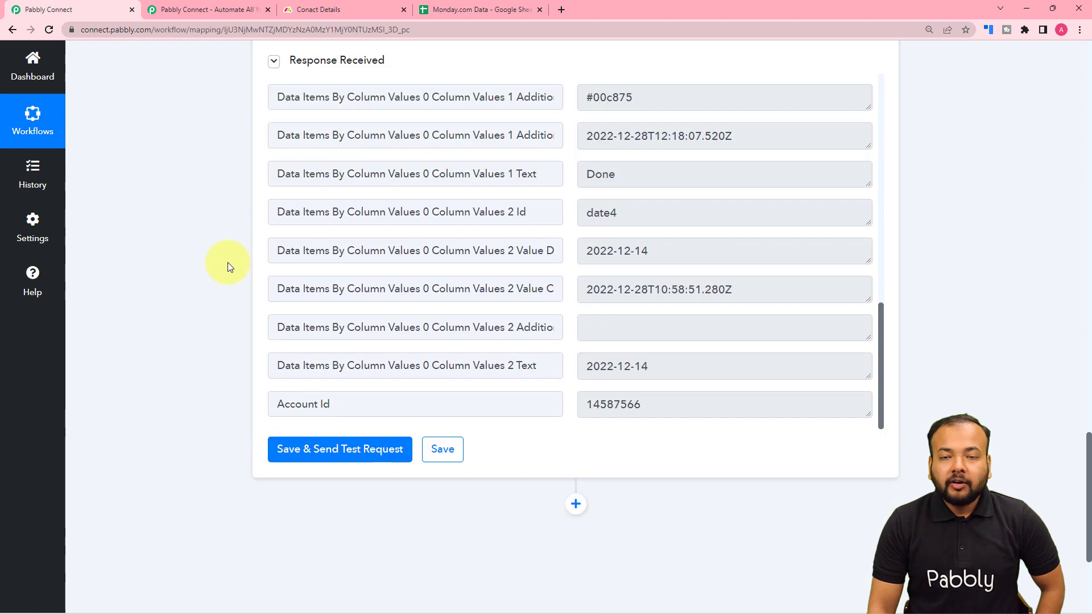
scroll(227, 263, "down", 1)
scroll(228, 262, "down", 1)
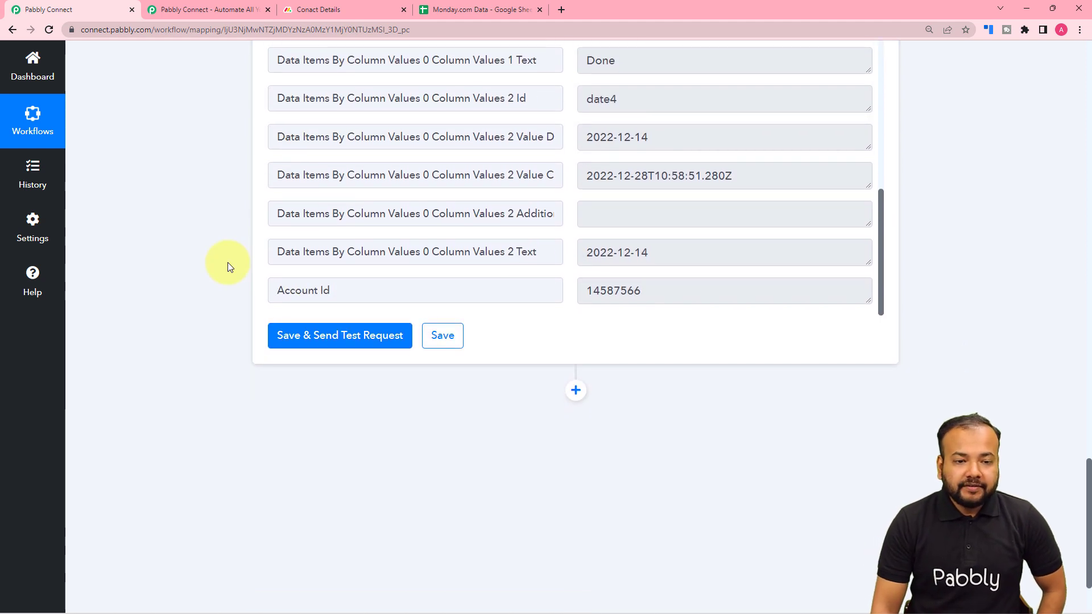
scroll(228, 261, "down", 2)
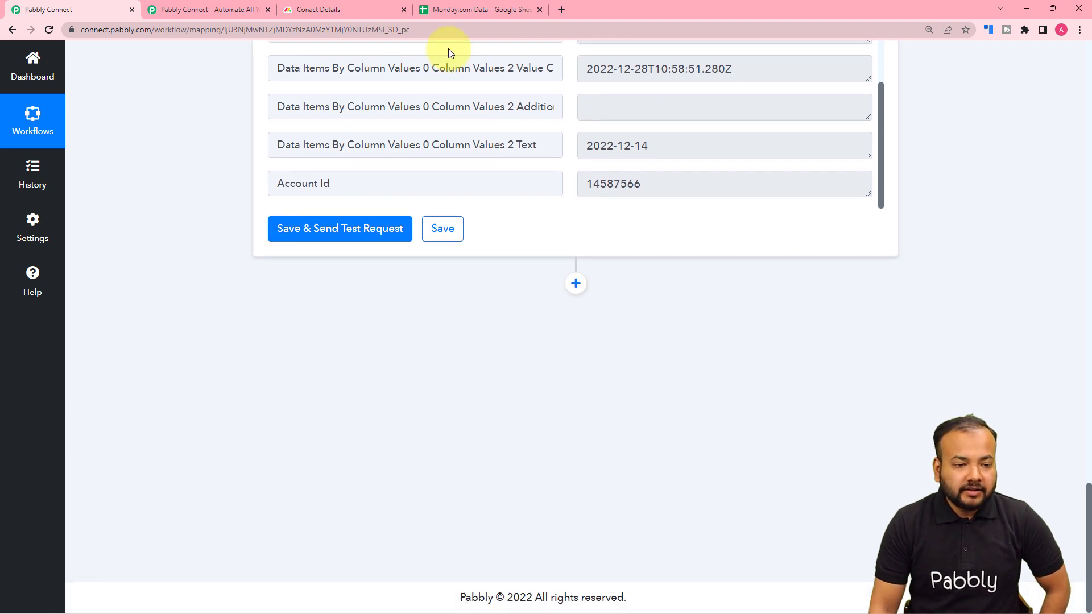
Step: In the Monday.com Data Google Sheet, change the header in cell A1 to Item Name
left_click(455, 11)
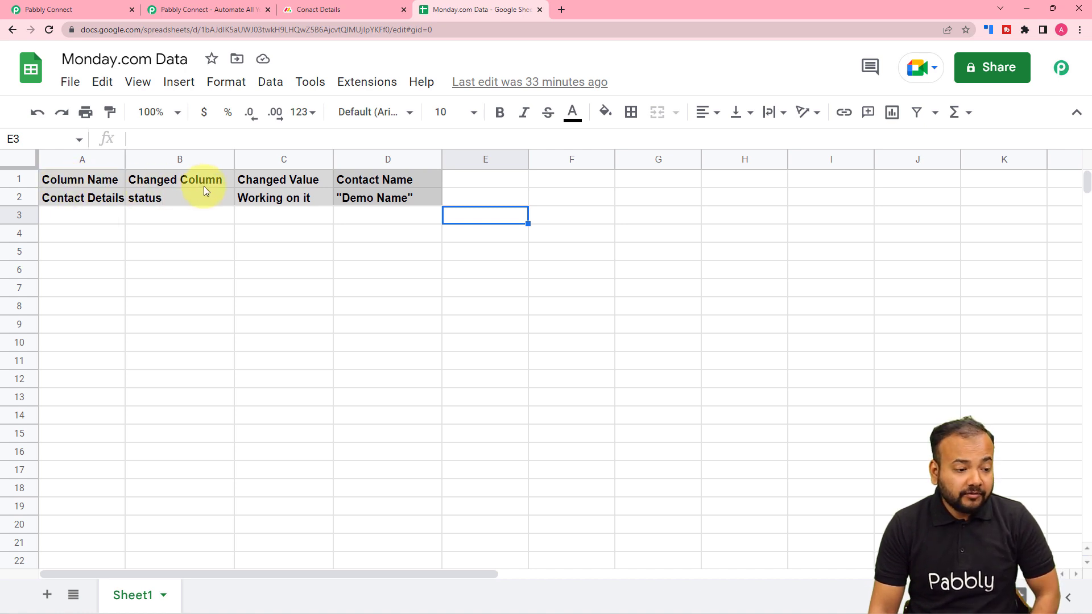
double_click(80, 181)
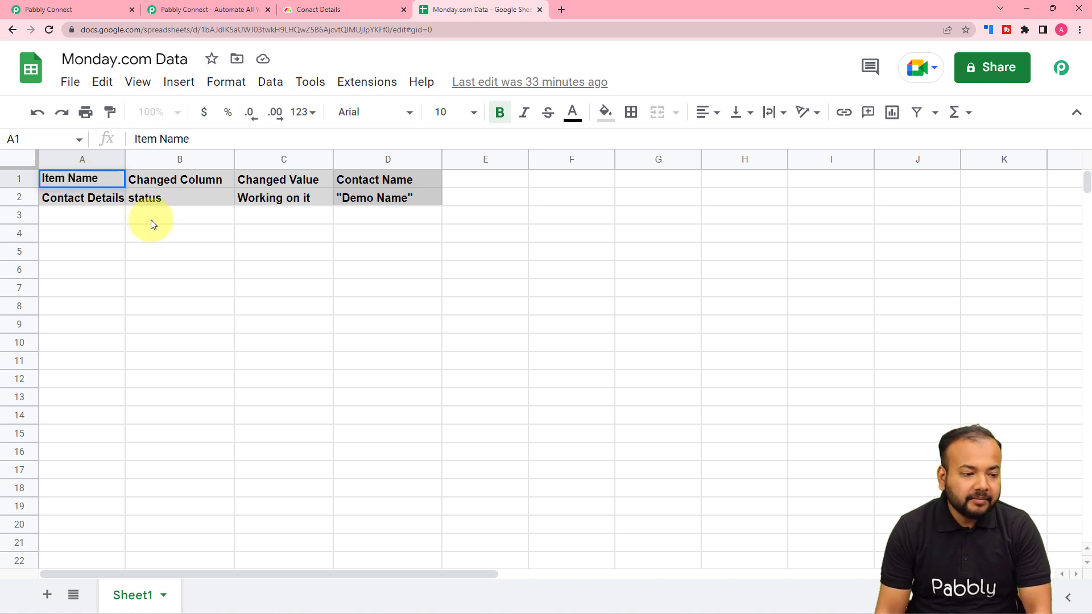
left_click(173, 218)
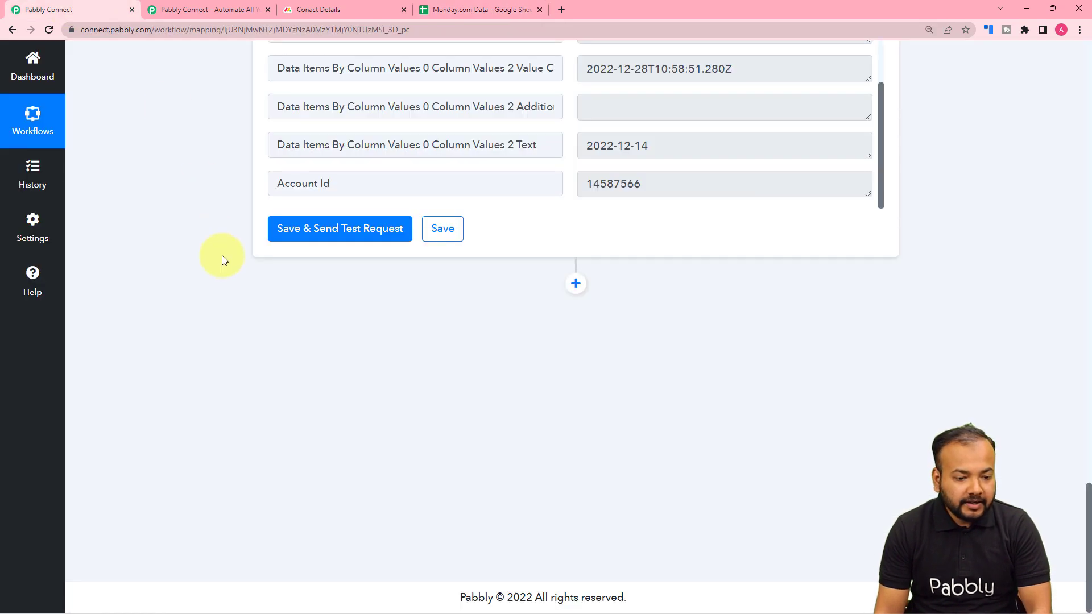
Step: Back in Pabbly Connect, add a Google Sheets action after the item search with the Add New Row event
left_click(575, 284)
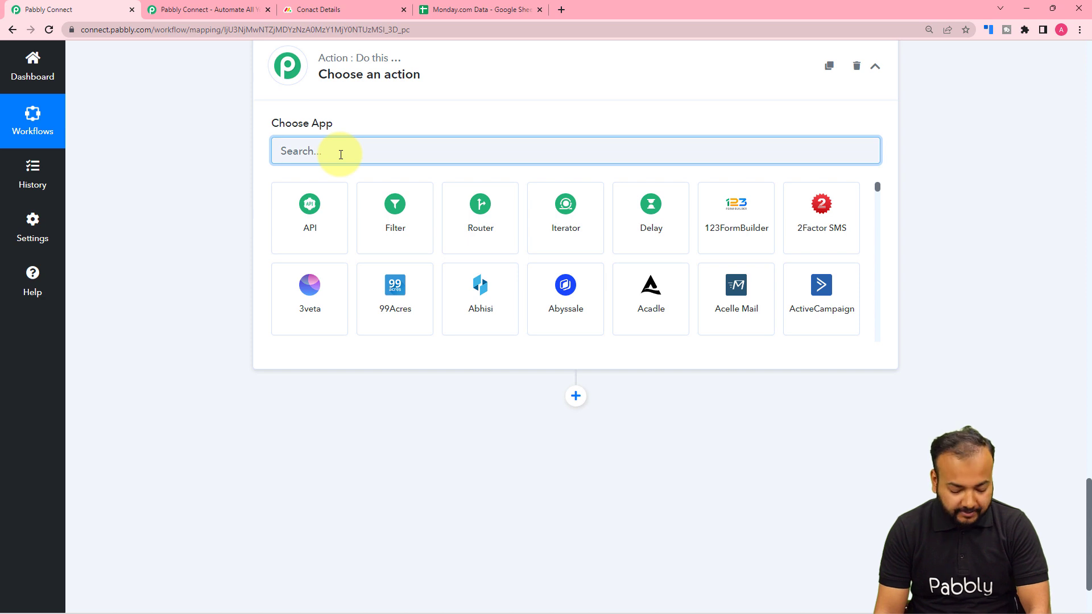
type("goo")
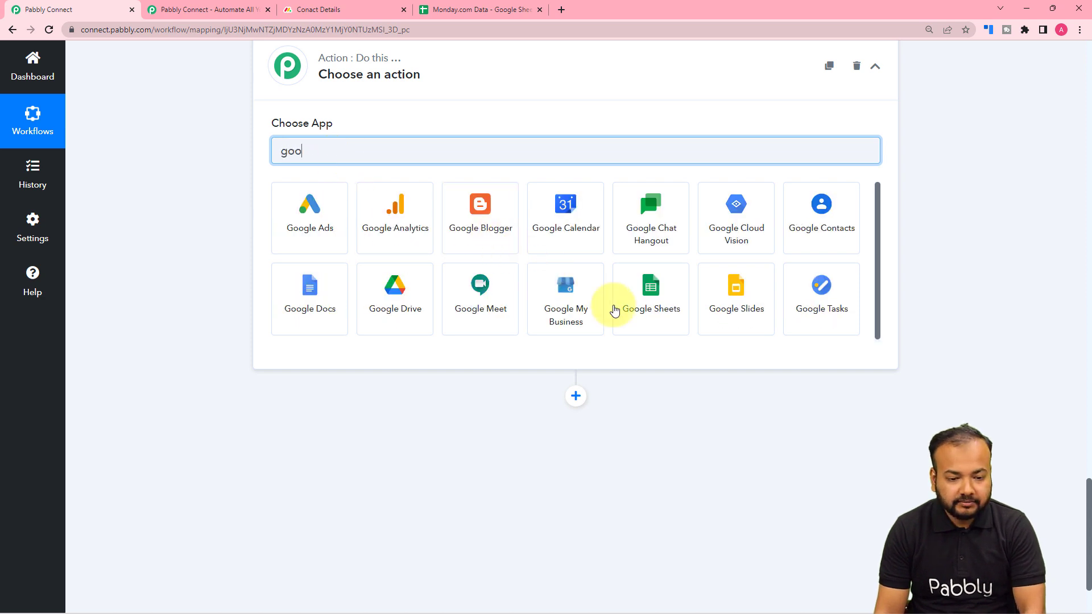
left_click(614, 310)
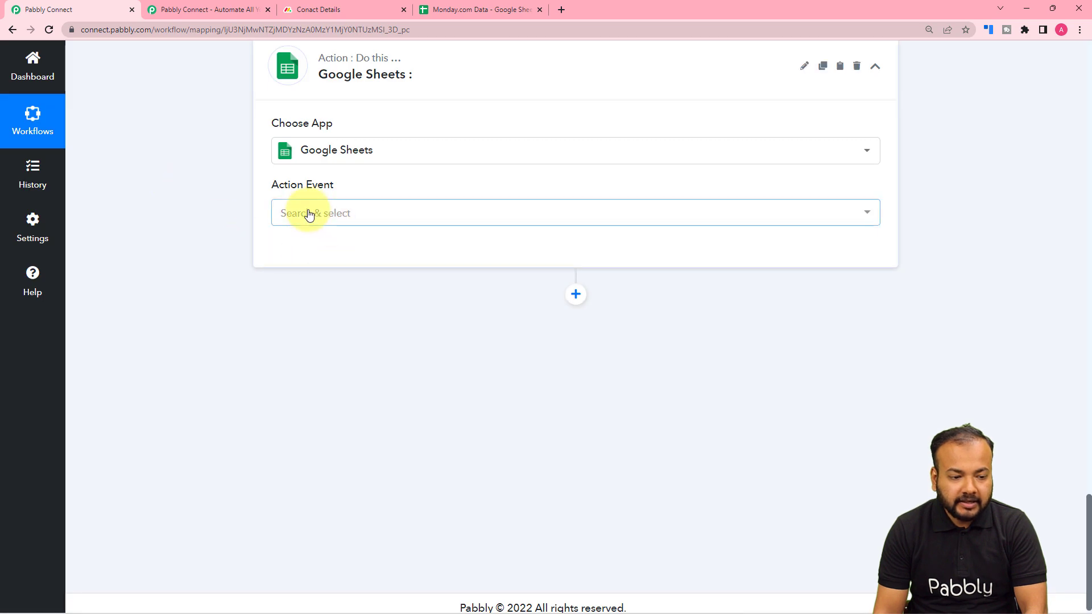
left_click(309, 214)
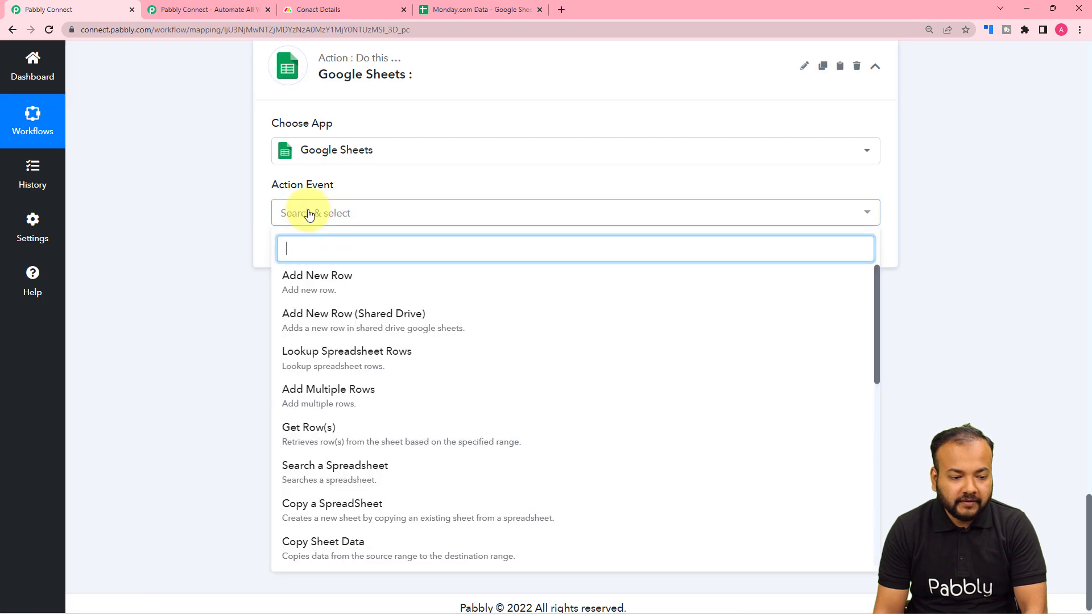
left_click(333, 291)
Step: Create a new Google Sheets connection by signing in with a Google account and granting Pabbly Connect Sheets access
left_click(297, 258)
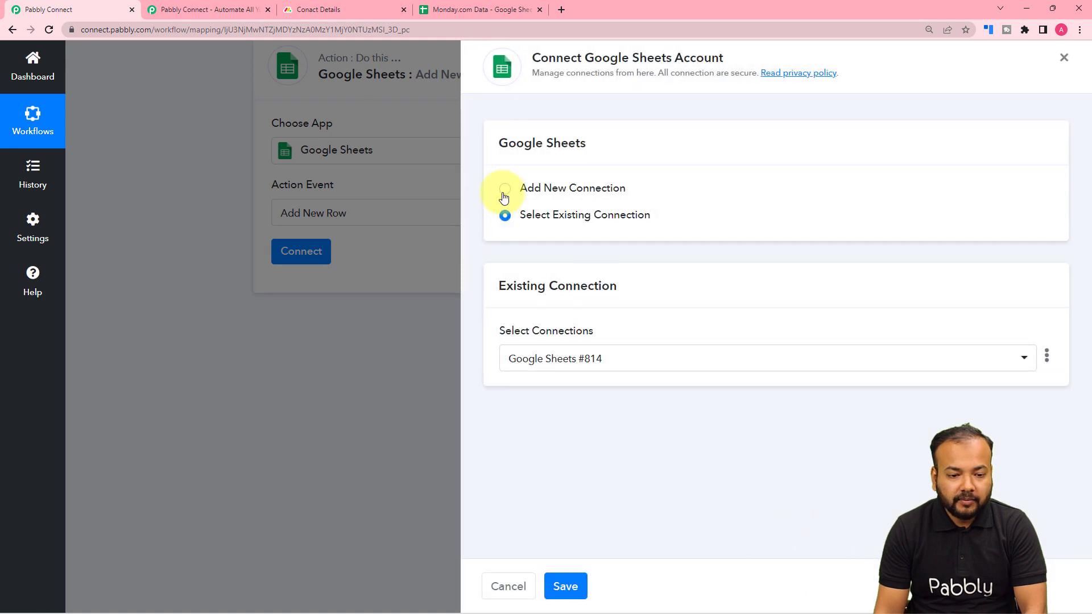
left_click(505, 189)
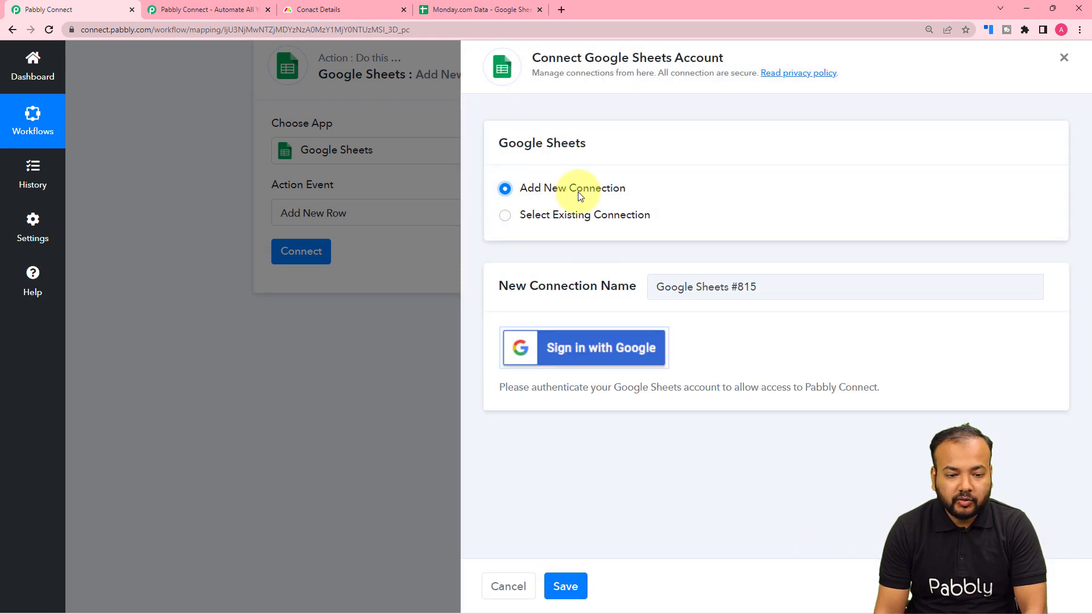
left_click(566, 348)
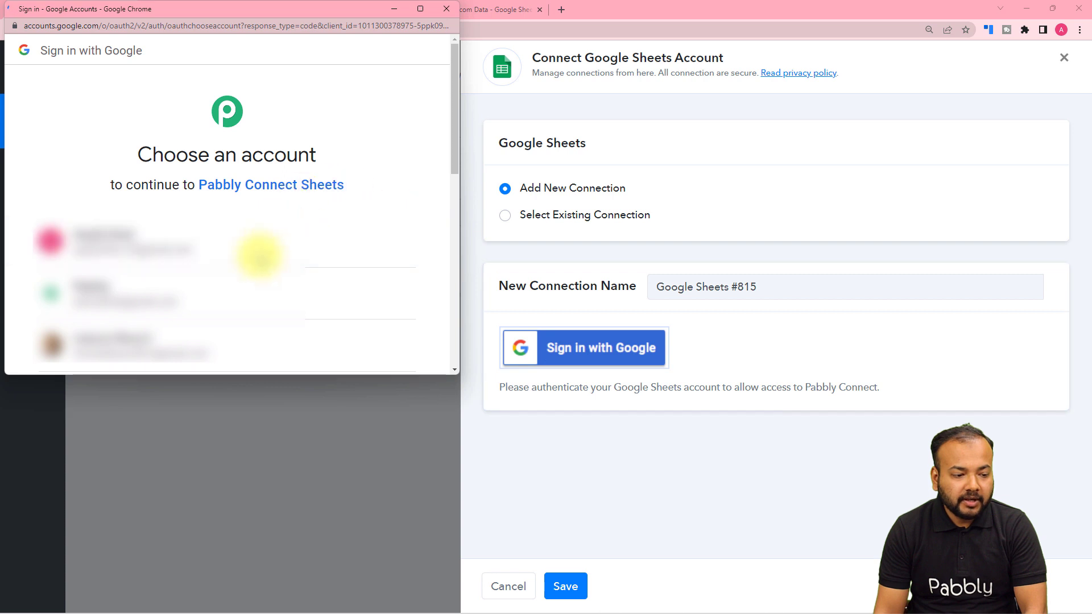
left_click(209, 296)
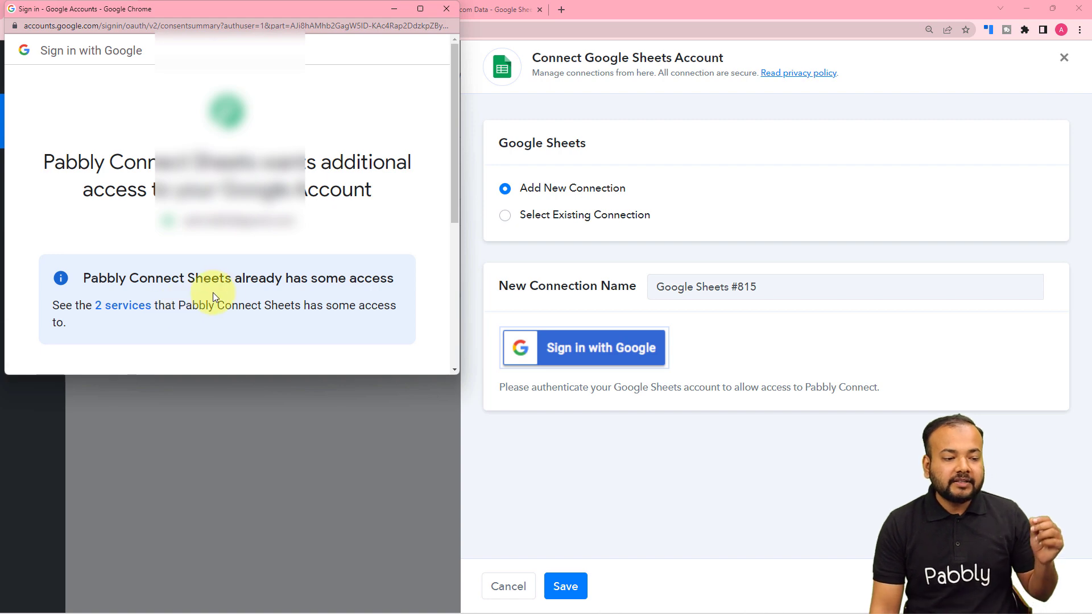
scroll(228, 287, "down", 2)
scroll(231, 283, "down", 2)
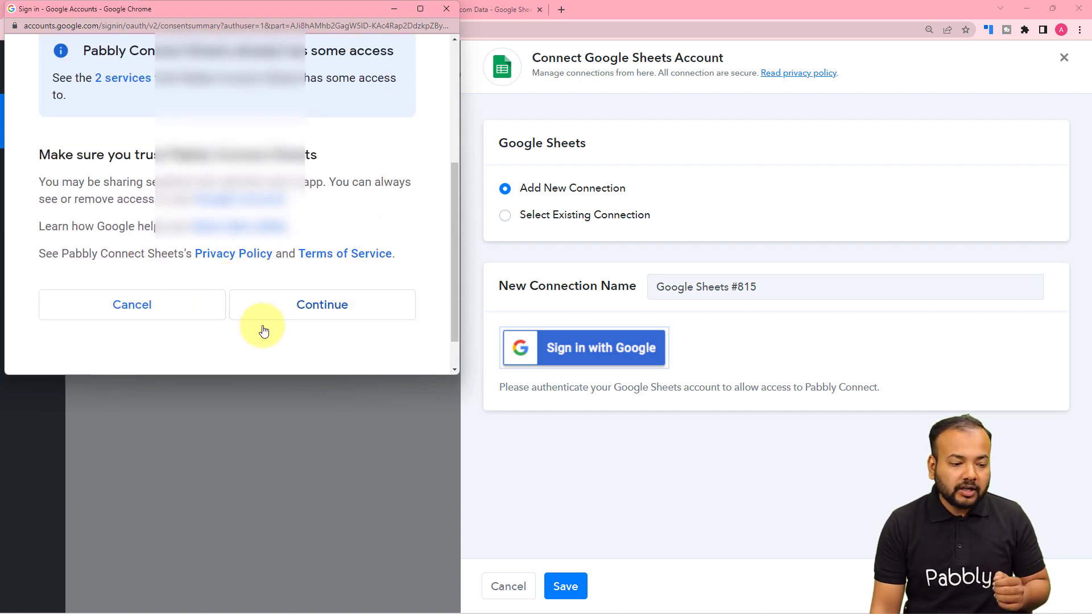
left_click(291, 316)
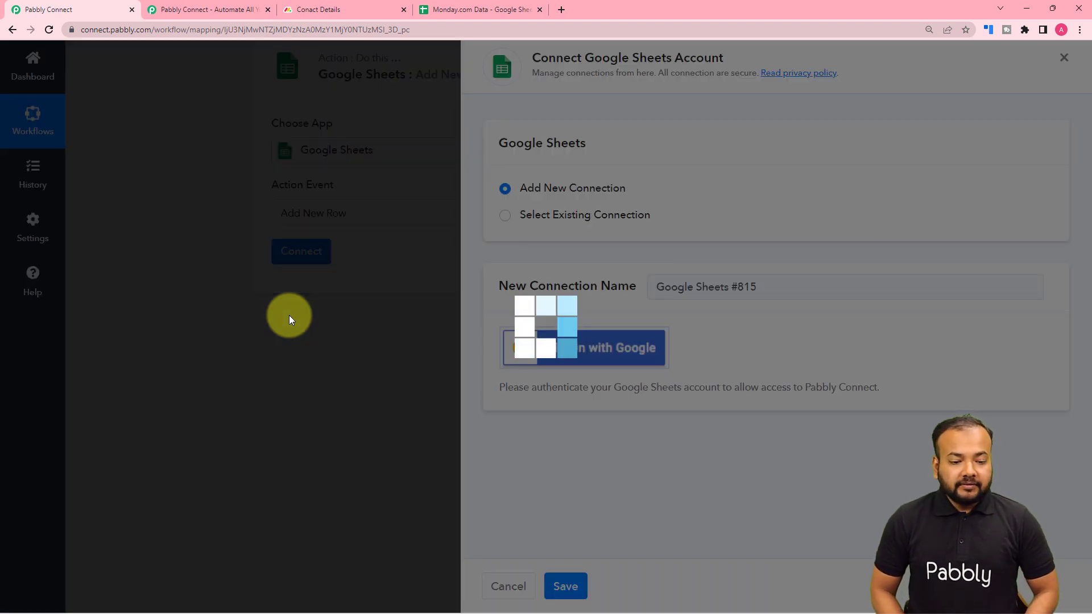
Step: Check the spreadsheet's name in Google Sheets and select Monday.com Data as the spreadsheet for the new row
scroll(289, 316, "down", 3)
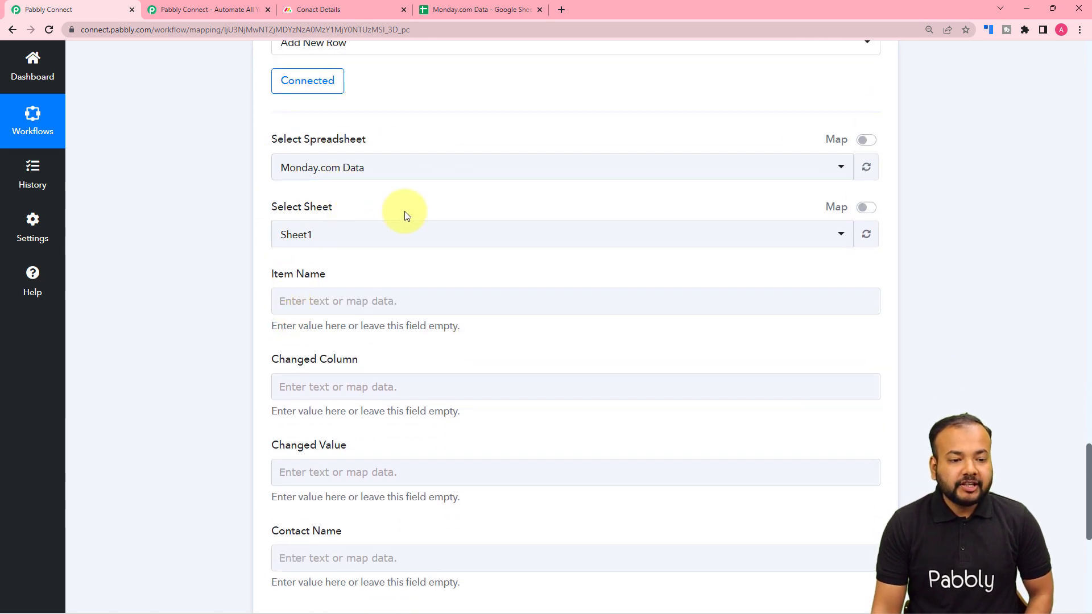
left_click(451, 10)
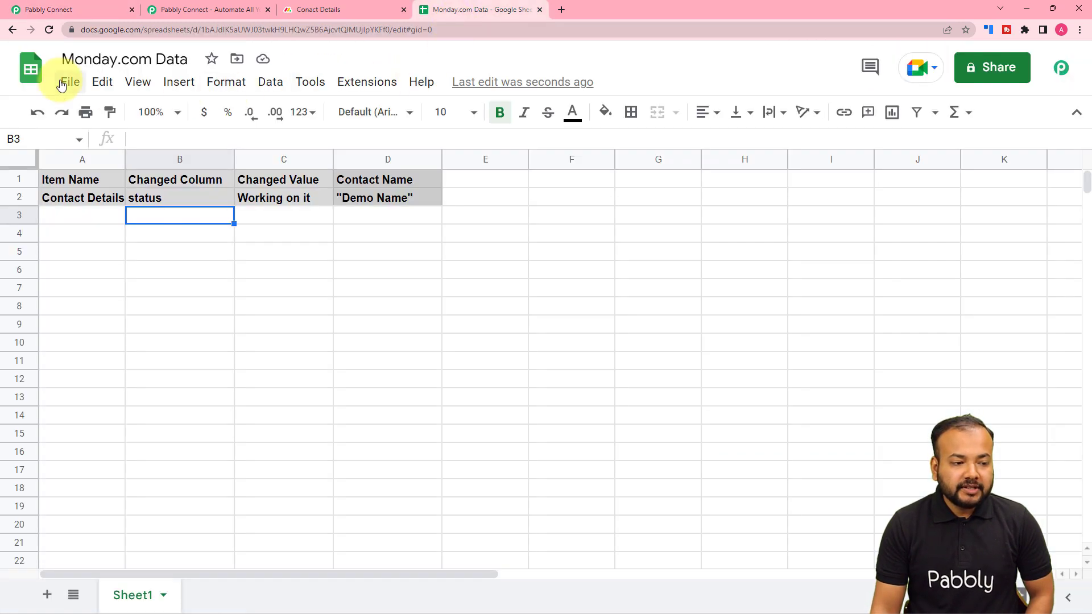
left_click(57, 10)
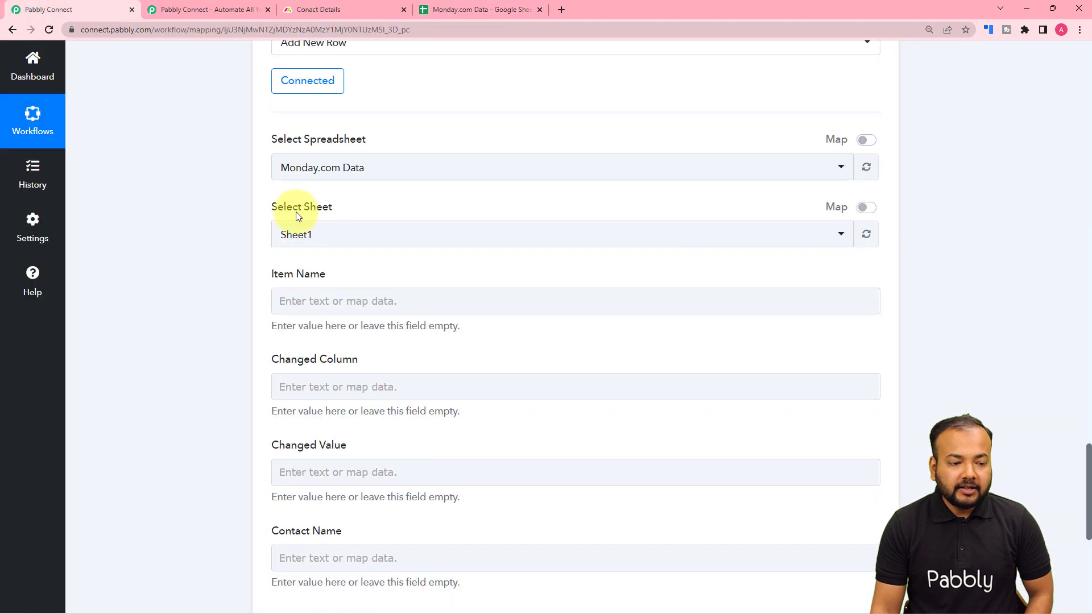
left_click(365, 169)
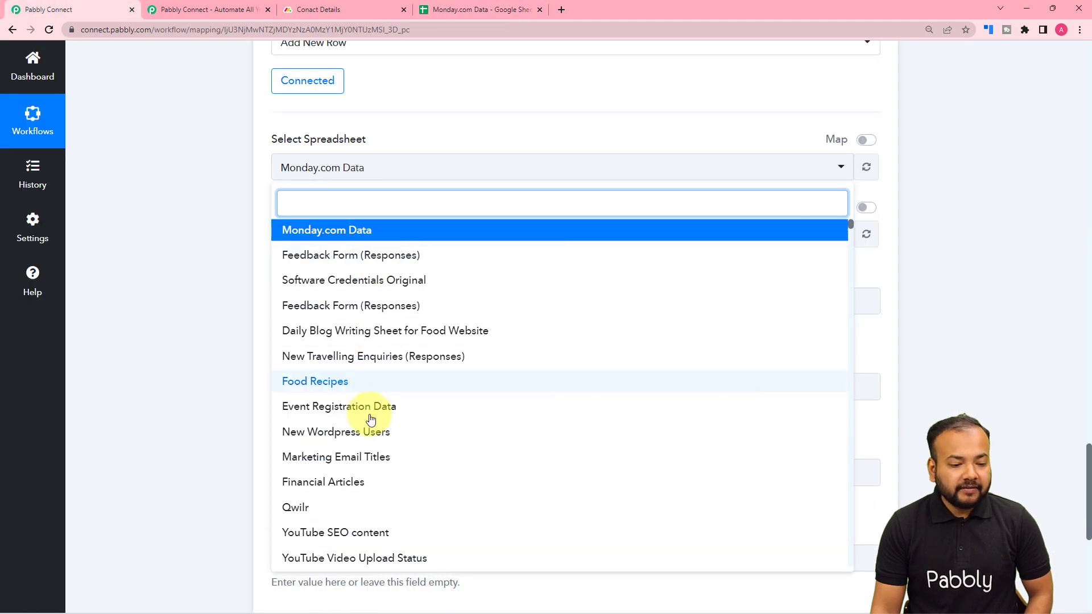
left_click(305, 236)
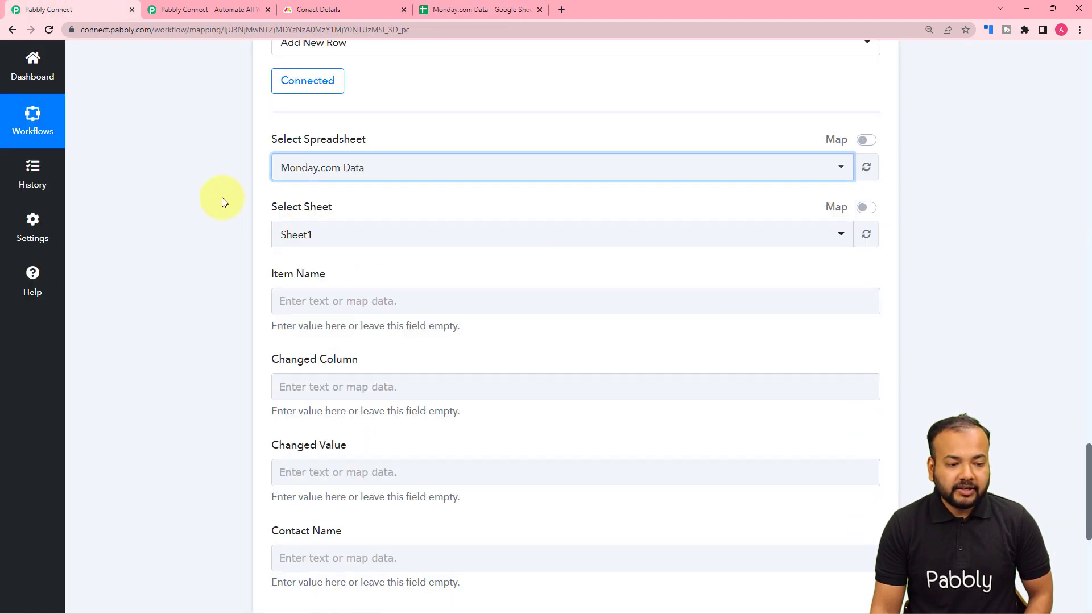
scroll(281, 209, "down", 2)
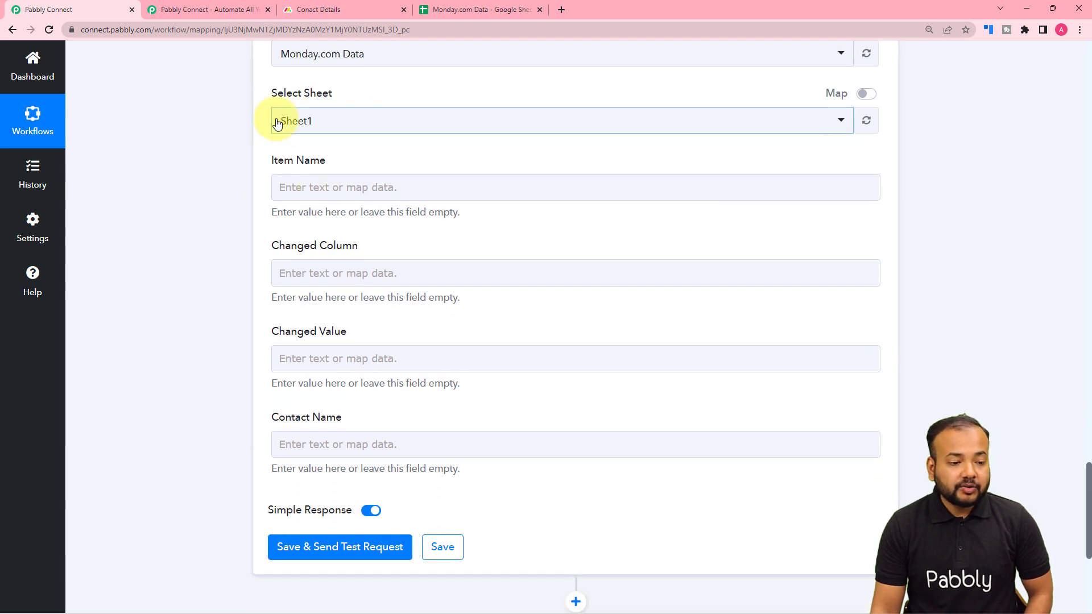
Step: Compare the column headers in the Monday.com Data sheet with the field names of the Add New Row action in Pabbly Connect
left_click(441, 10)
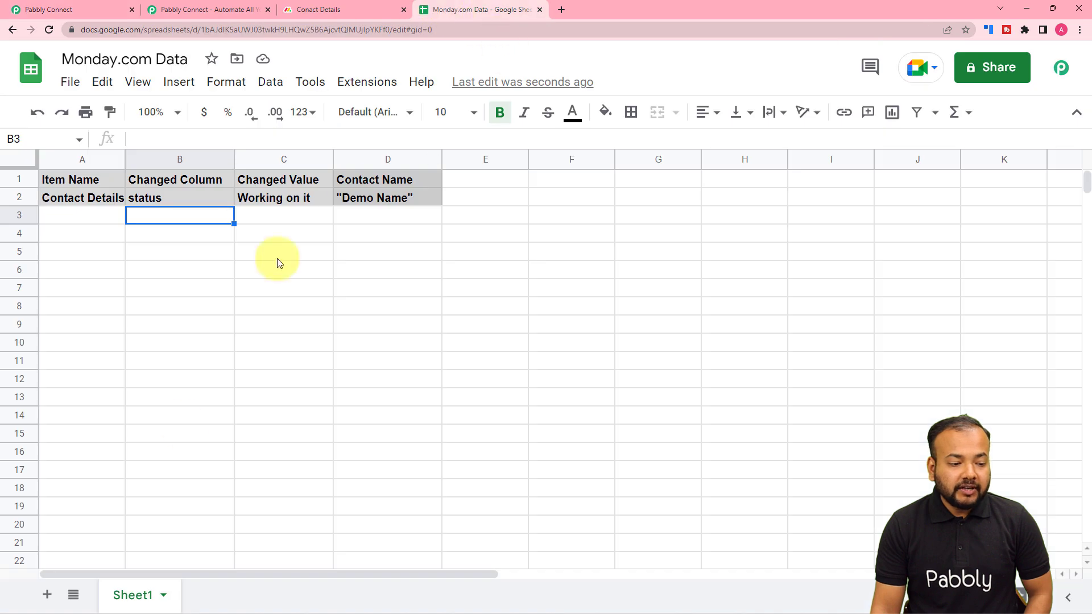
left_click(54, 10)
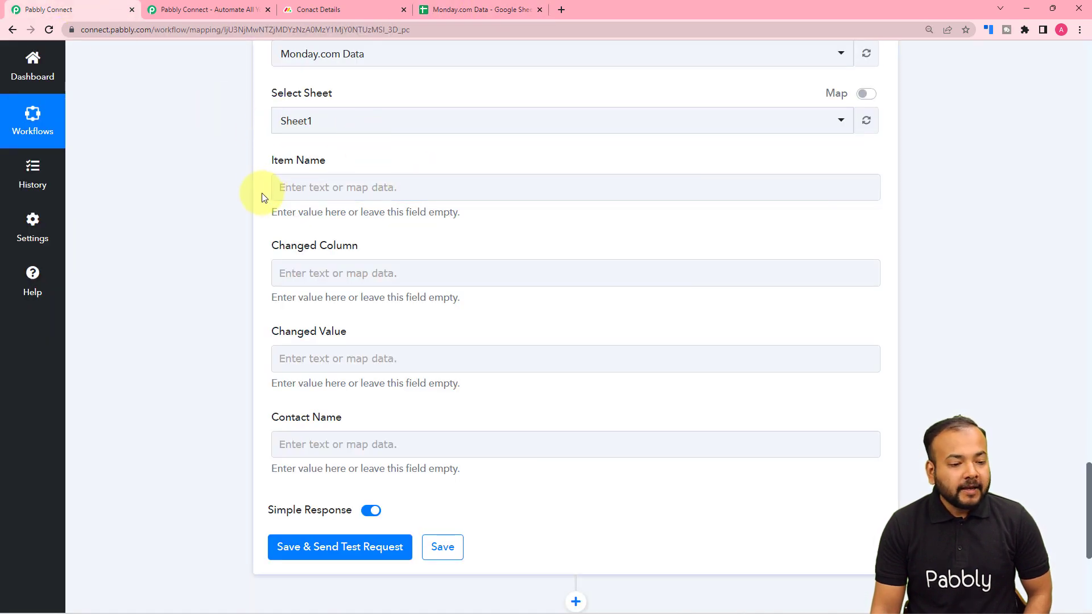
left_click(353, 263)
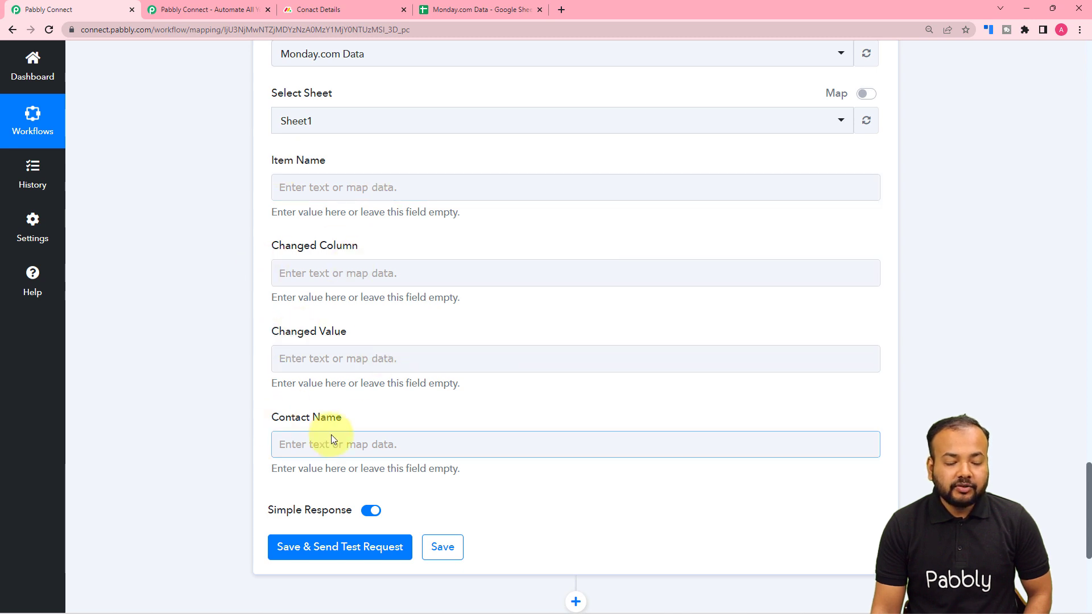
left_click(449, 10)
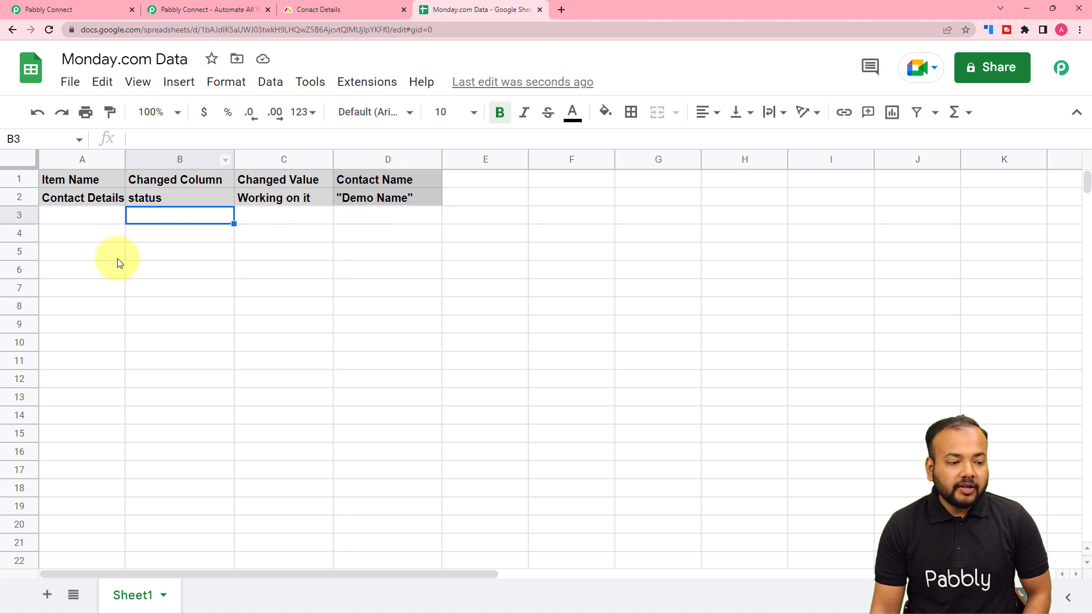
left_click(94, 8)
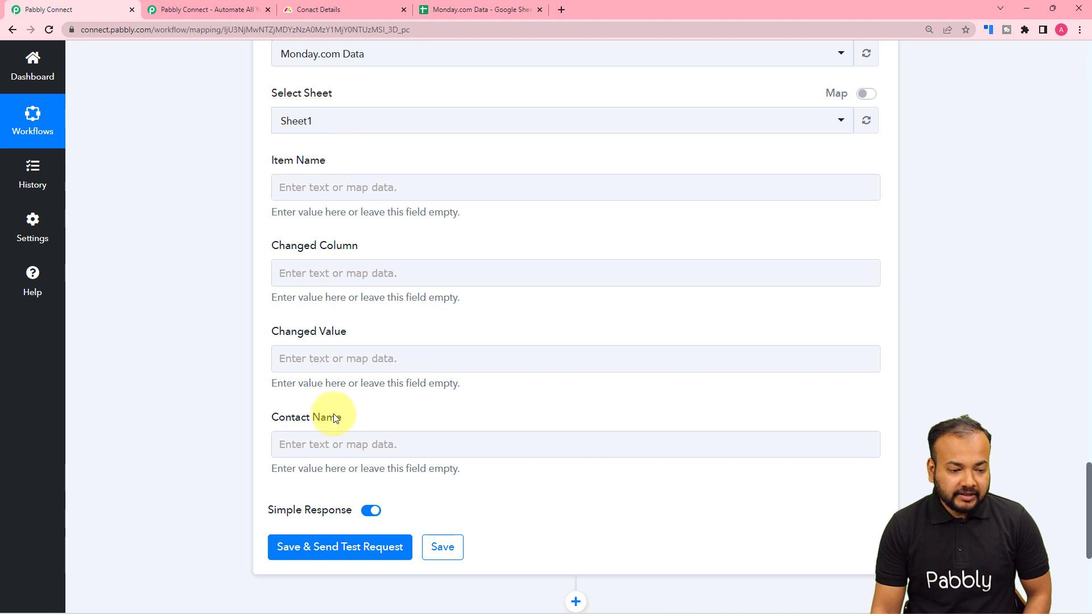
Step: Map the Item Name field to Event PulseName from the Any Column Value Changed in Board step
left_click(299, 184)
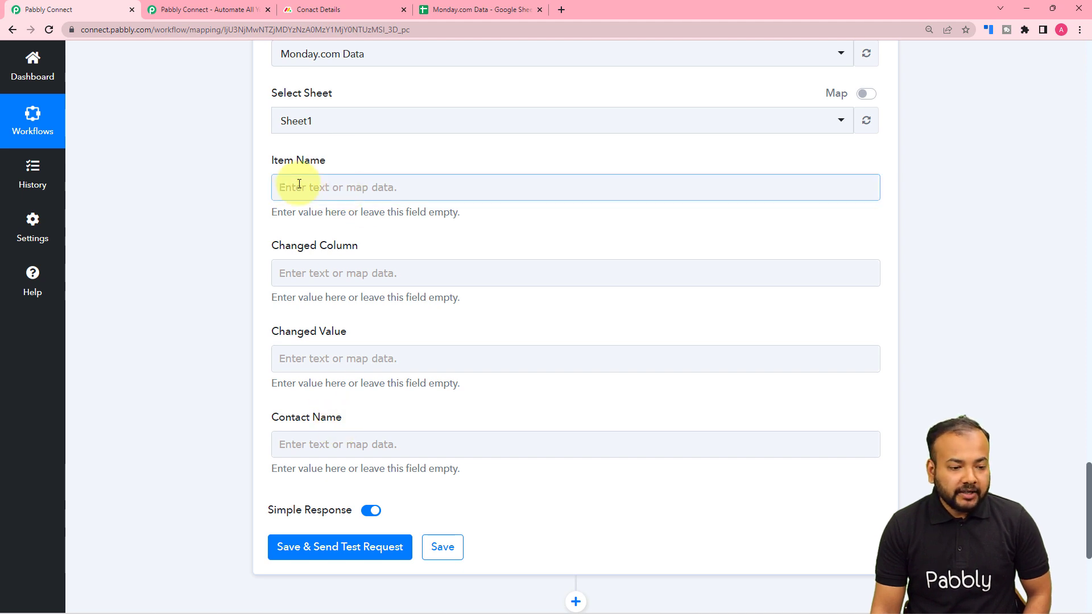
left_click(333, 194)
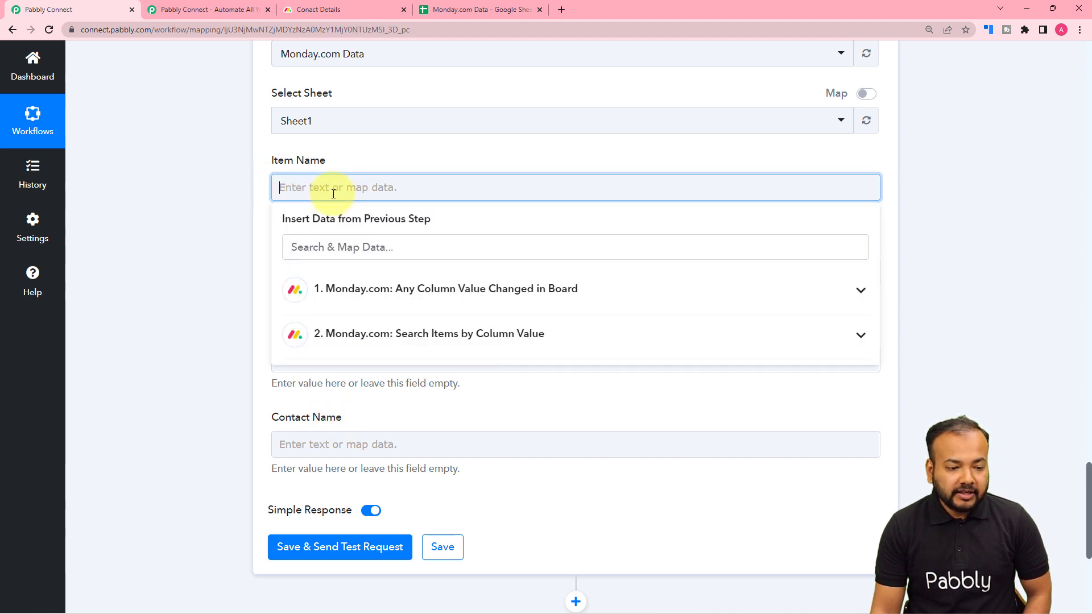
left_click(341, 293)
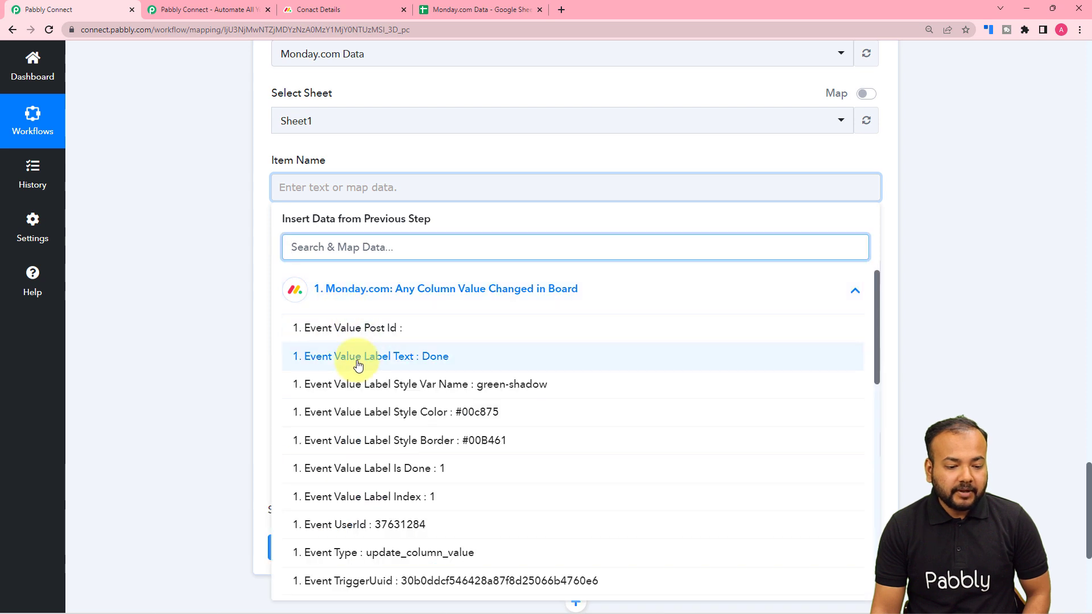
scroll(360, 424, "down", 5)
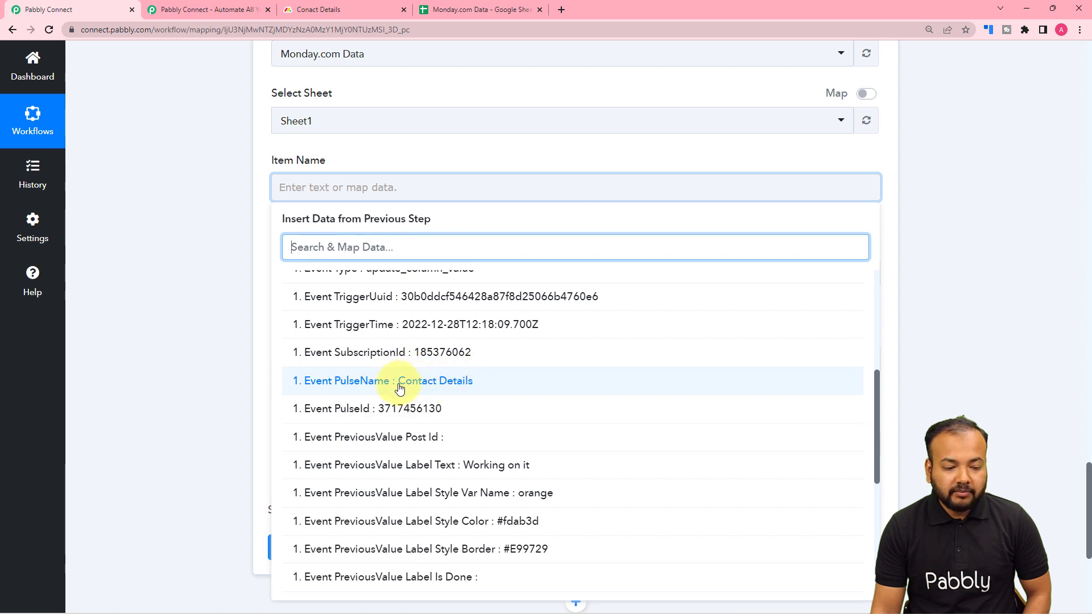
left_click(432, 390)
left_click(154, 253)
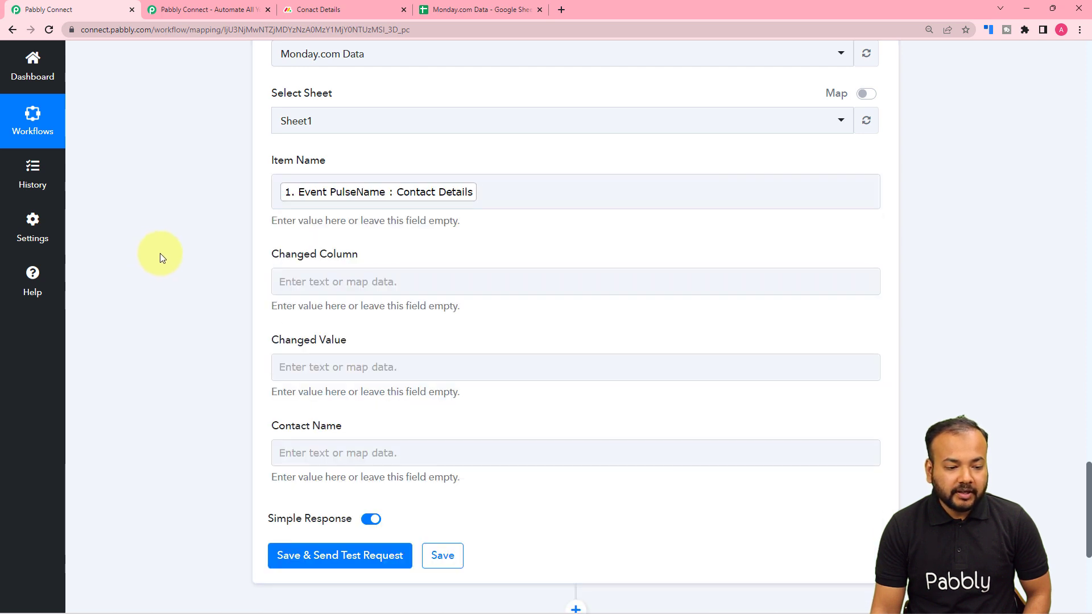
Step: Map the Changed Column field to Event ColumnTitle from the Any Column Value Changed in Board step
scroll(329, 165, "down", 3)
left_click(335, 113)
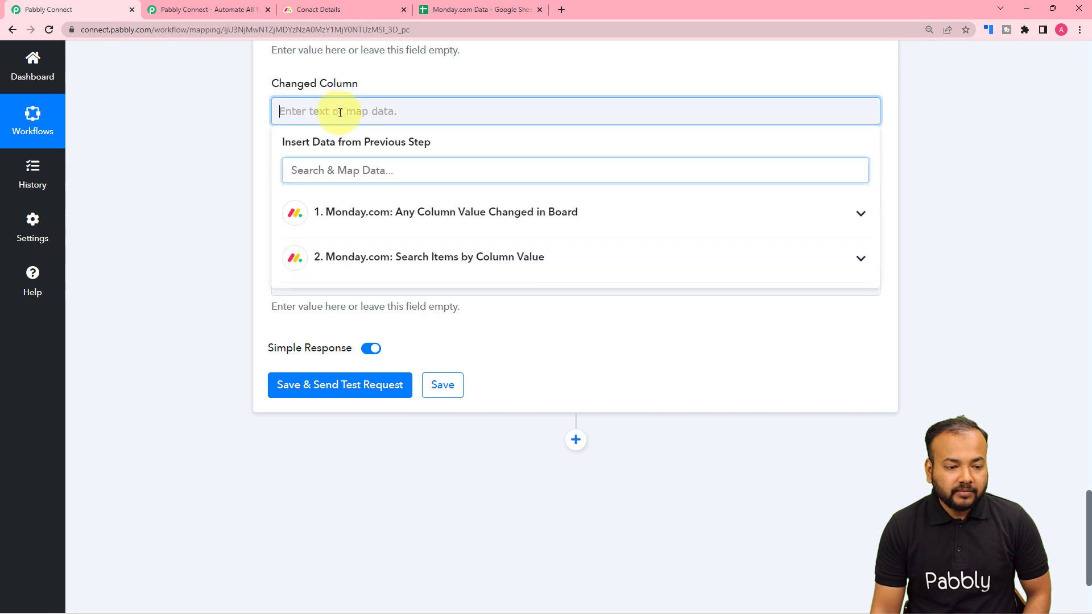
left_click(373, 226)
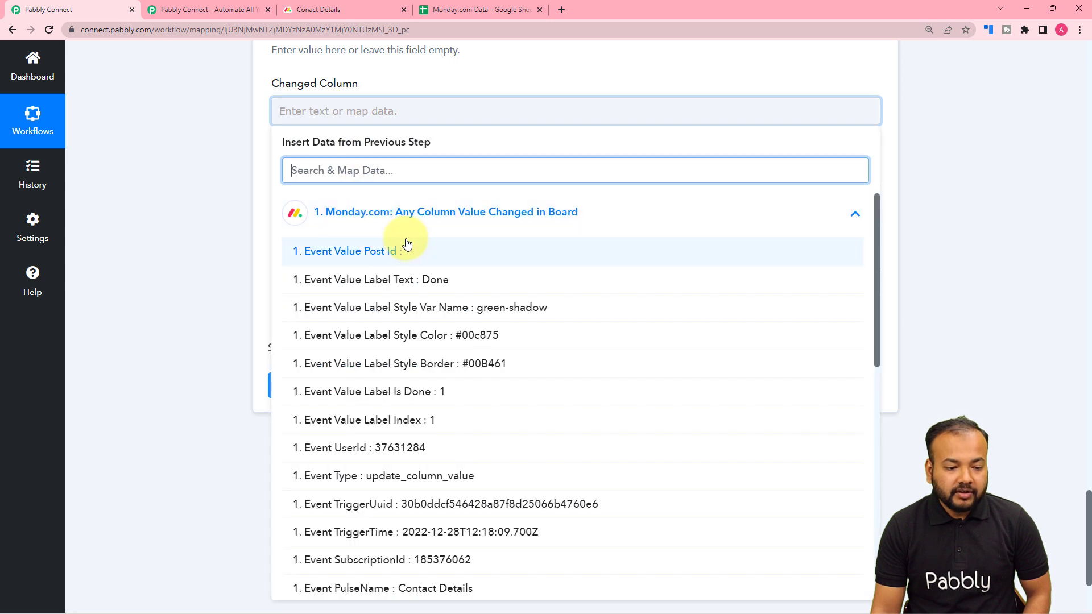
scroll(427, 413, "down", 5)
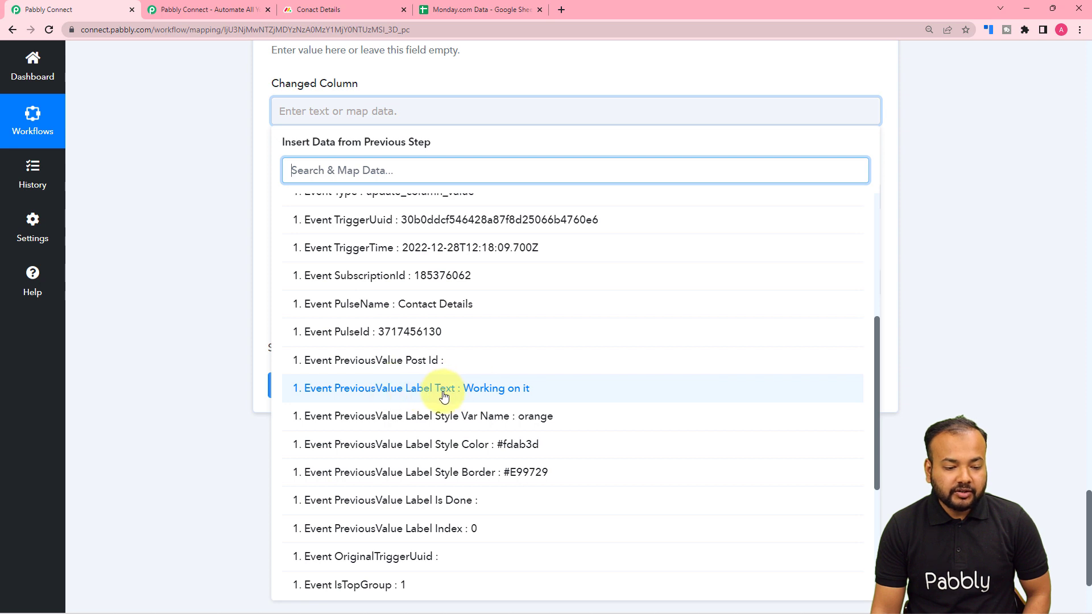
scroll(441, 392, "down", 3)
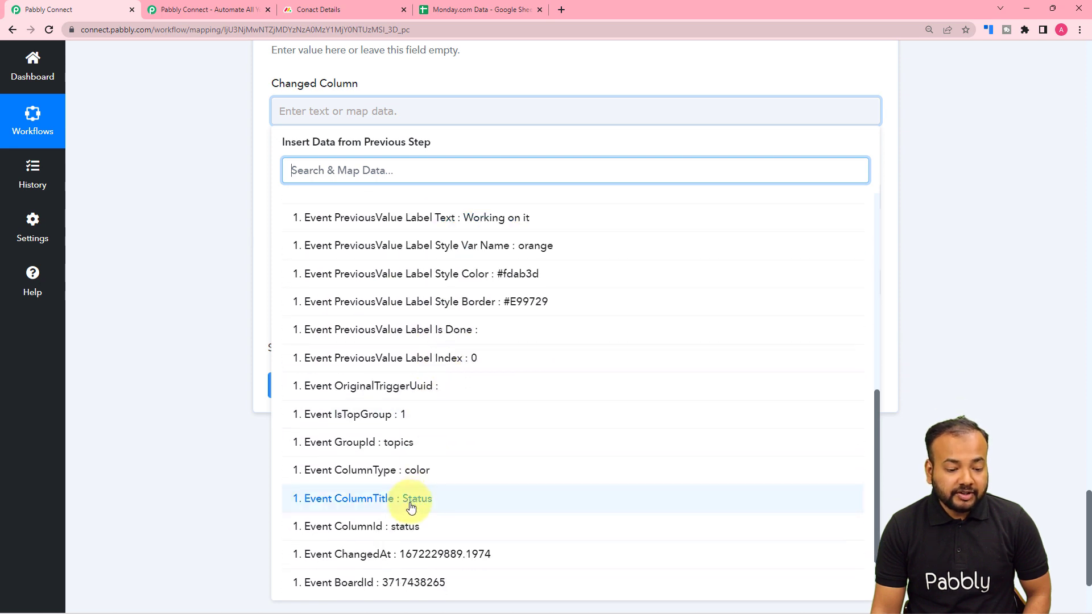
scroll(392, 498, "down", 1)
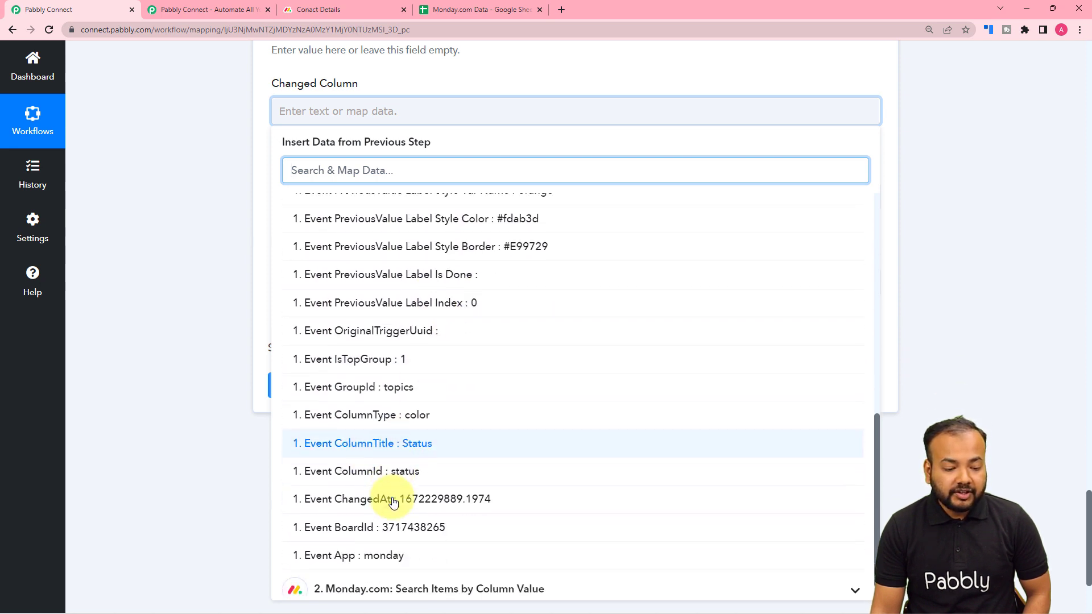
left_click(439, 452)
left_click(178, 219)
Step: Map the Changed Value field to Event Value Label Text from the Any Column Value Changed in Board step
scroll(179, 218, "down", 2)
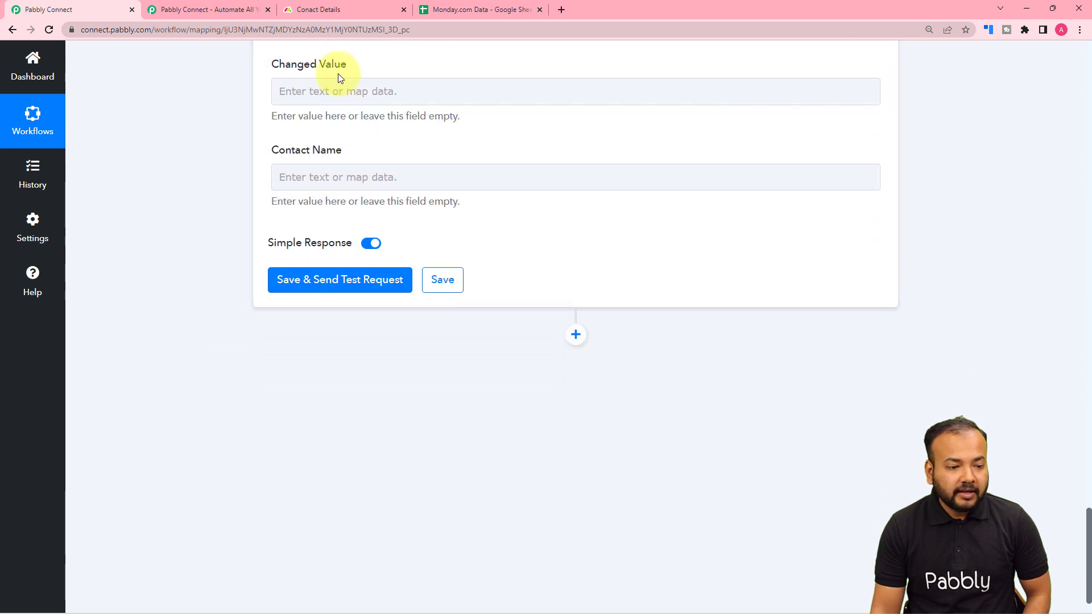
left_click(373, 98)
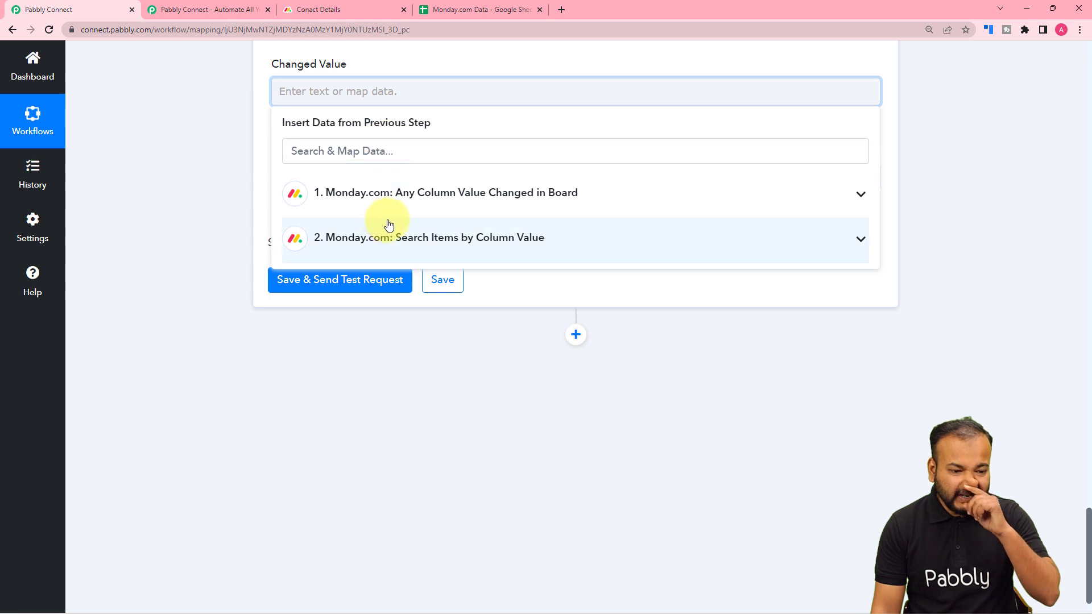
left_click(389, 202)
scroll(425, 396, "up", 2)
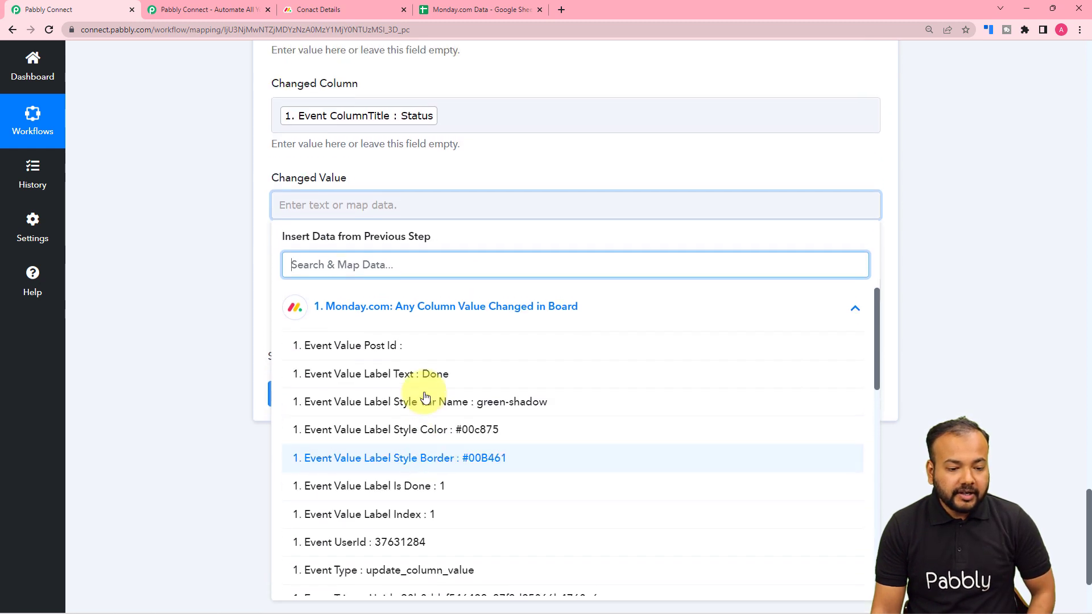
left_click(425, 385)
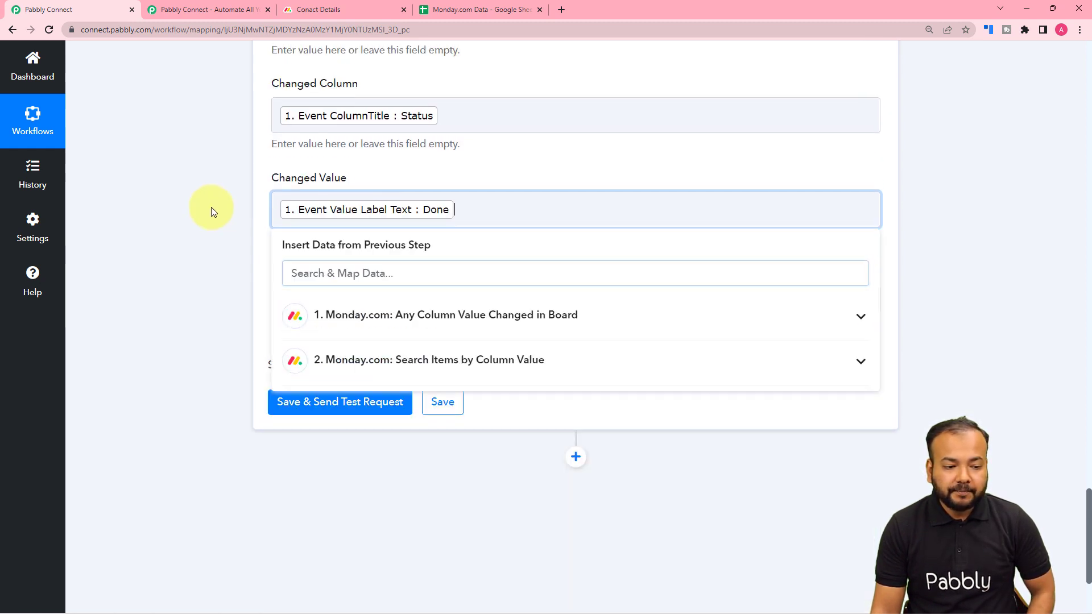
left_click(212, 207)
Step: Map the Contact Name field to Data Items By Column Values 0 Column Values 0 Text from the Search Items by Column Value step
left_click(278, 296)
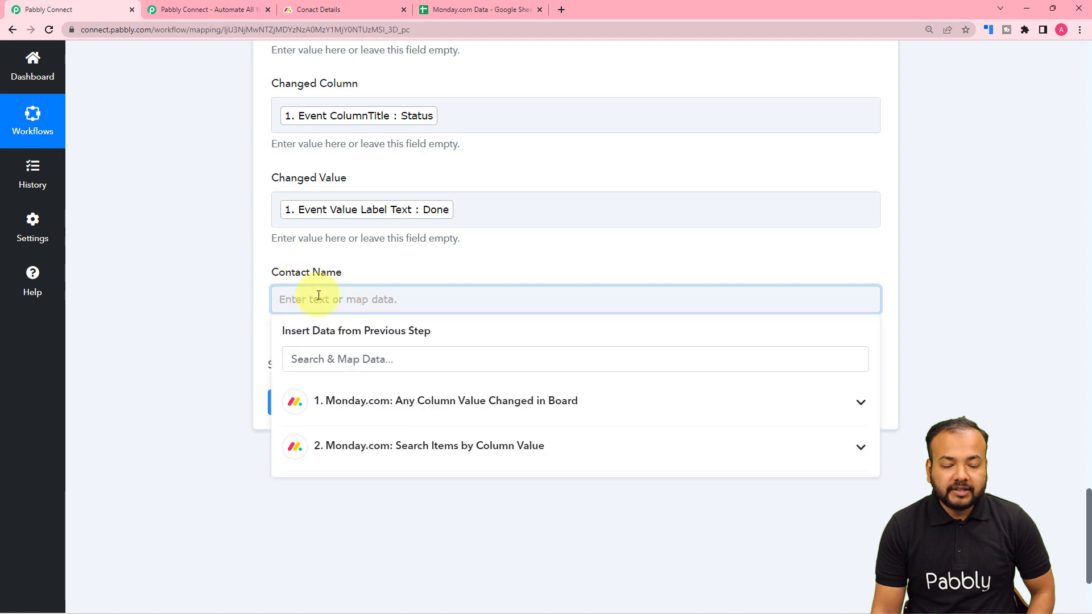
scroll(186, 282, "down", 3)
left_click(367, 291)
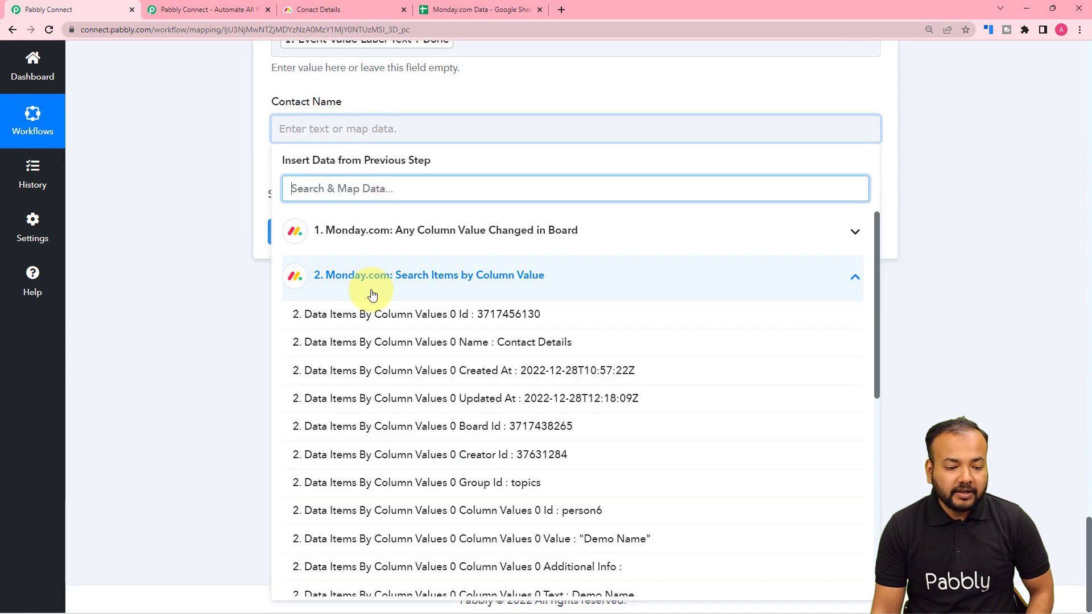
scroll(415, 438, "down", 3)
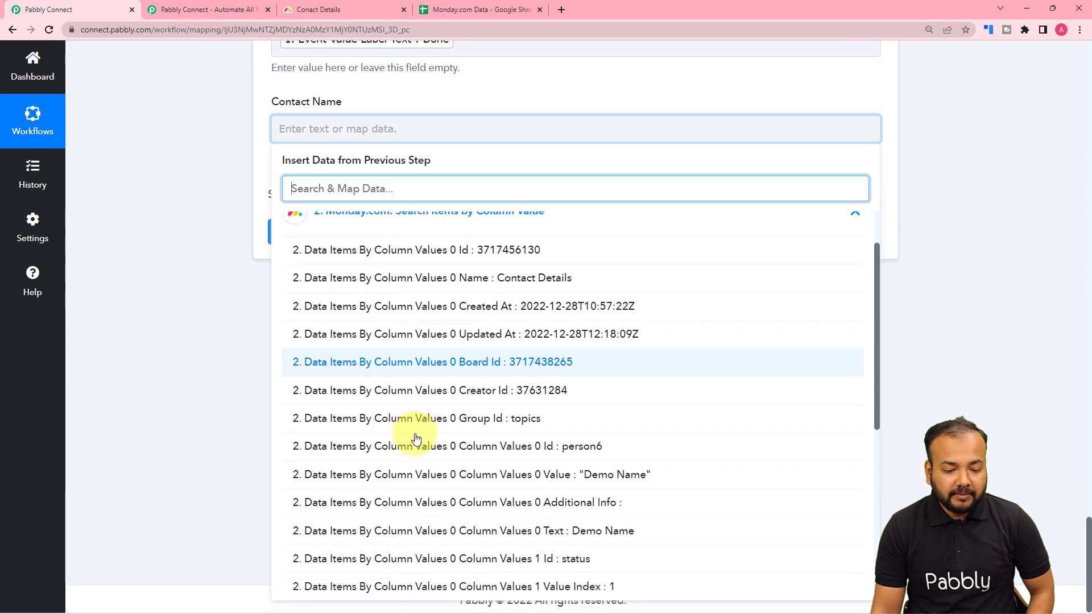
left_click(589, 436)
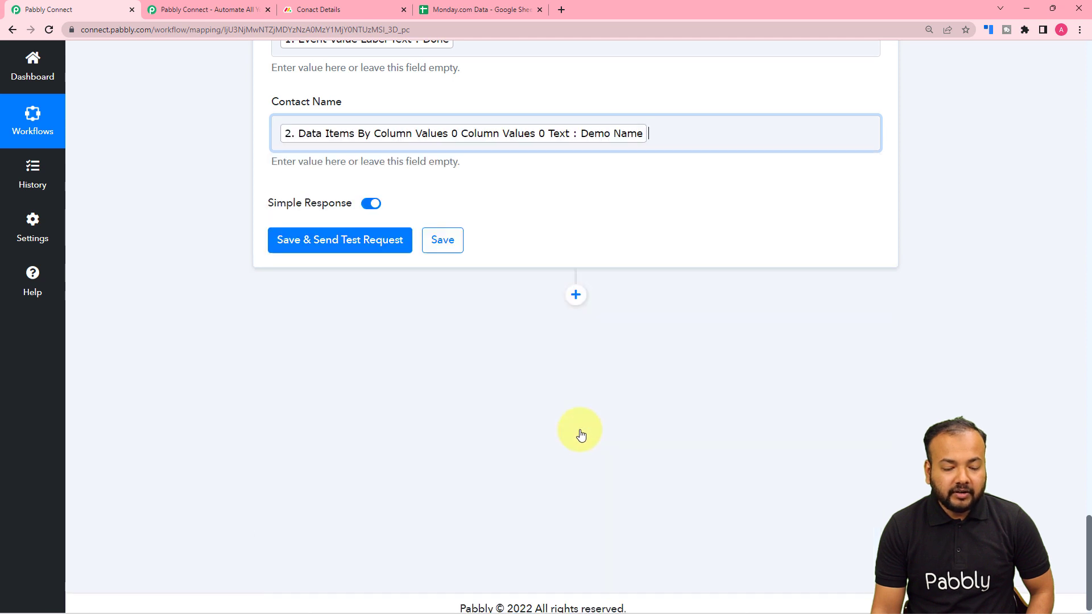
left_click(217, 255)
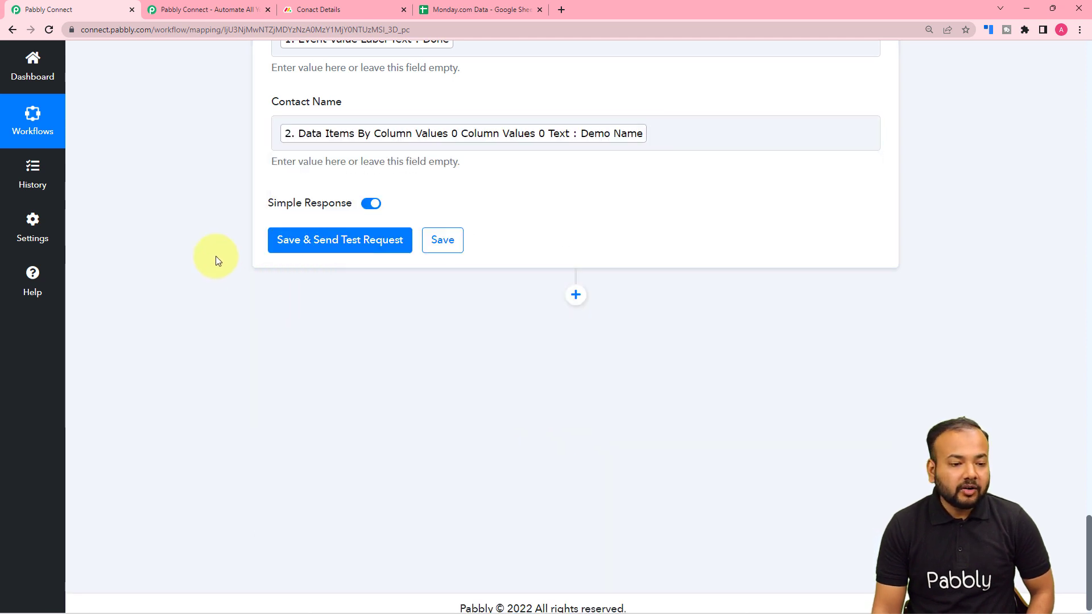
Step: Review the mapped fields in Pabbly Connect and check the existing rows in the Monday.com Data sheet
scroll(216, 256, "up", 3)
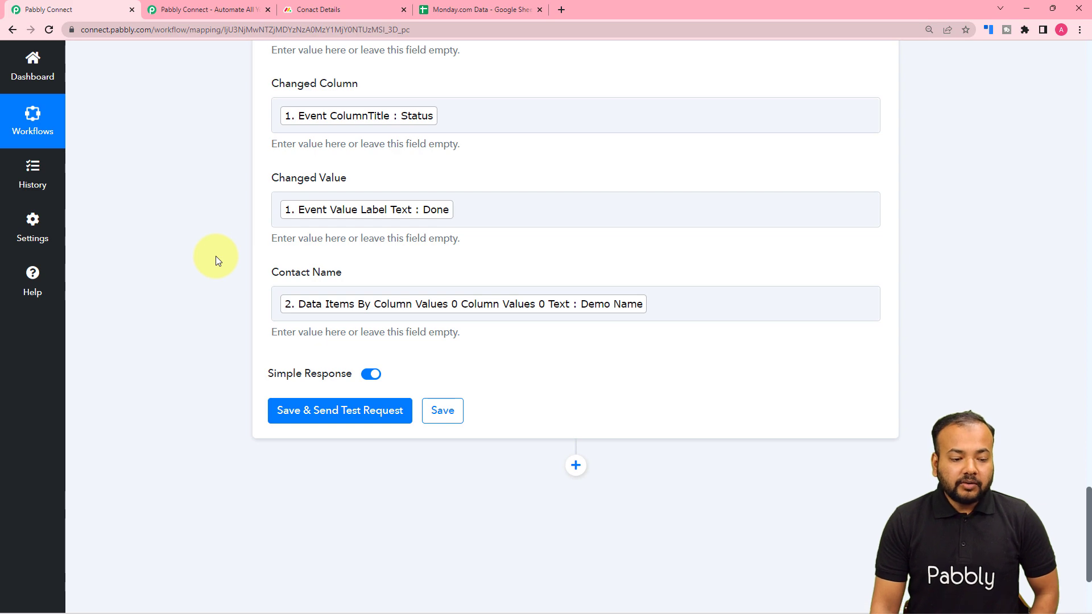
left_click(444, 10)
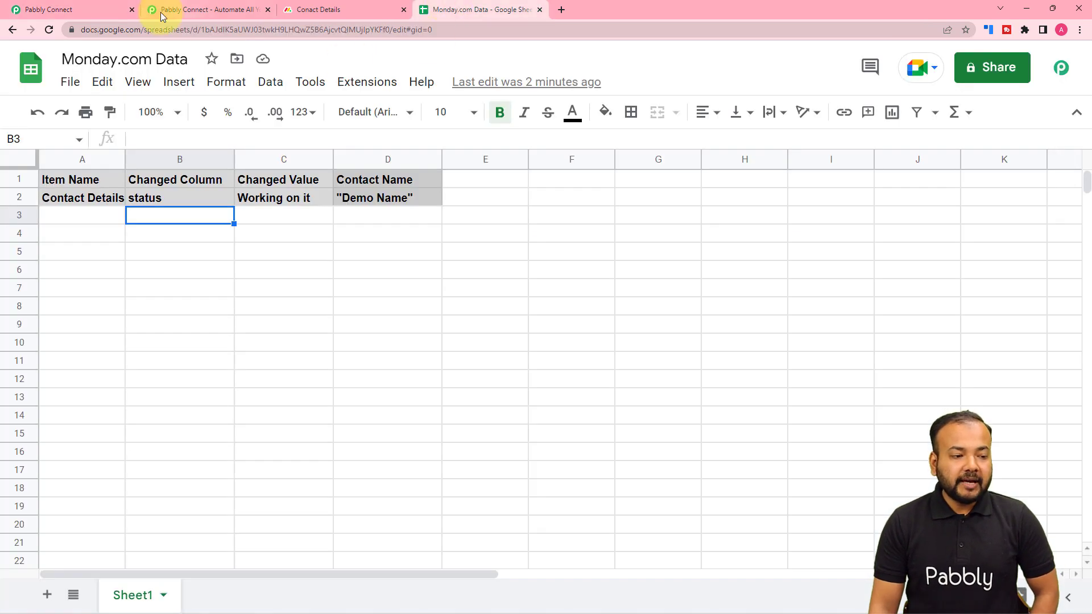
left_click(113, 10)
scroll(221, 329, "down", 2)
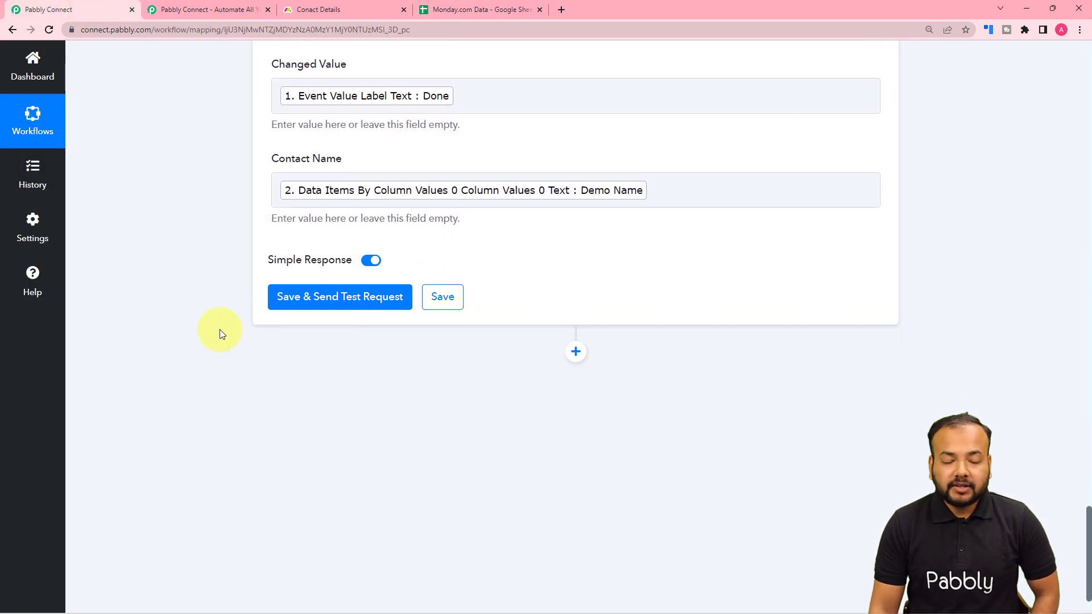
left_click(478, 10)
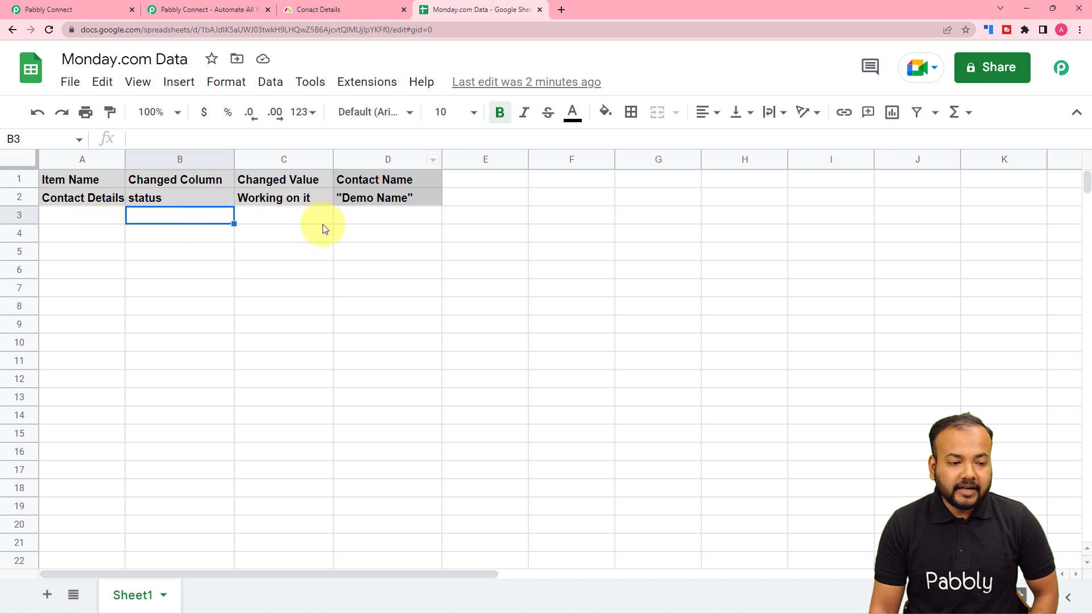
left_click(44, 10)
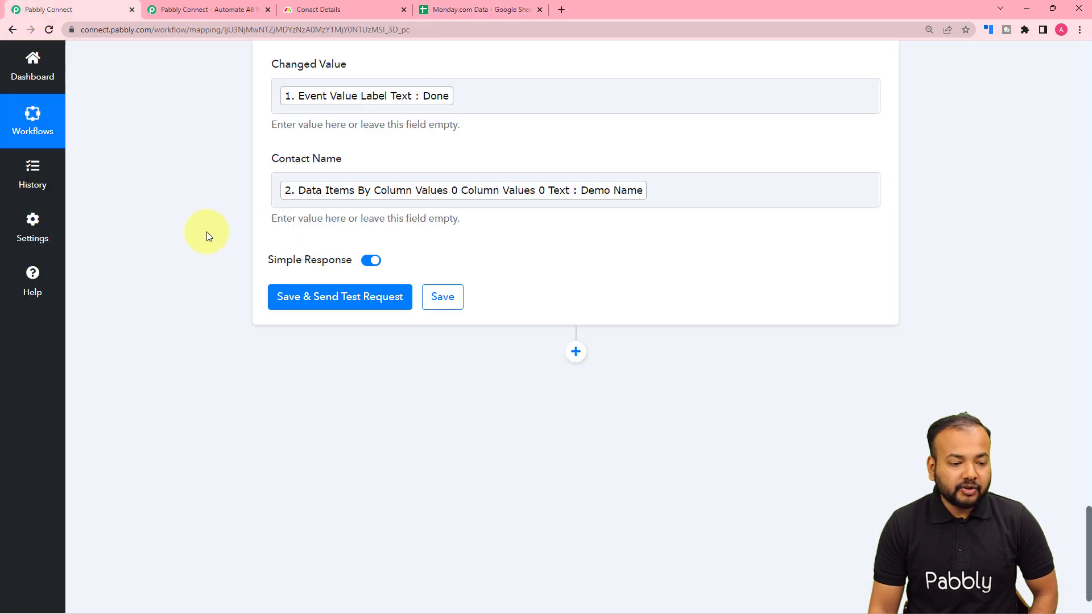
Step: Save the Google Sheets action with a test request and check the response and the added row in Google Sheets
left_click(284, 312)
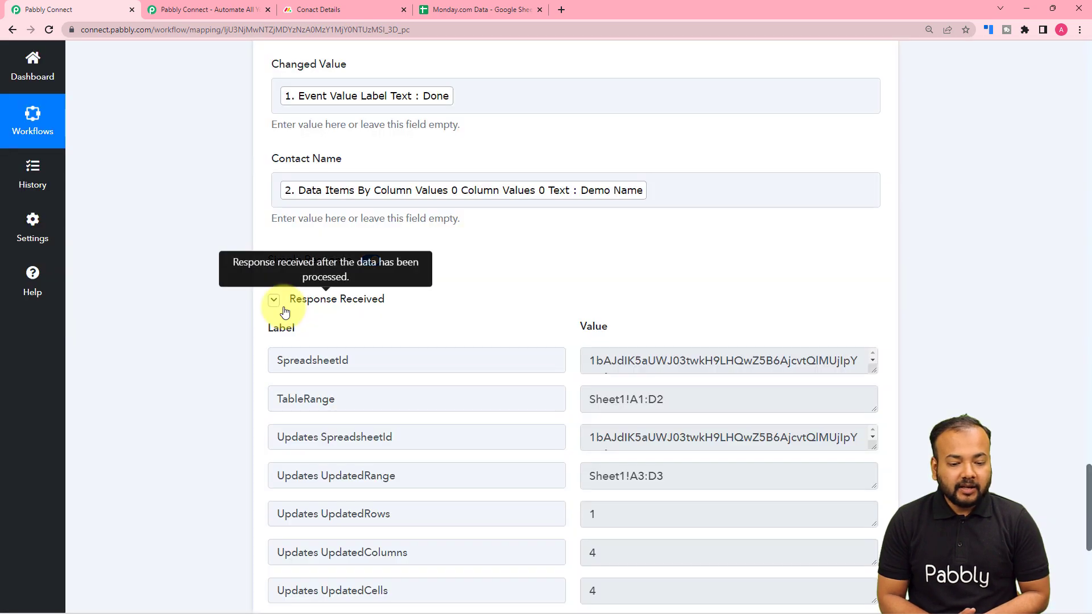
scroll(285, 341, "down", 2)
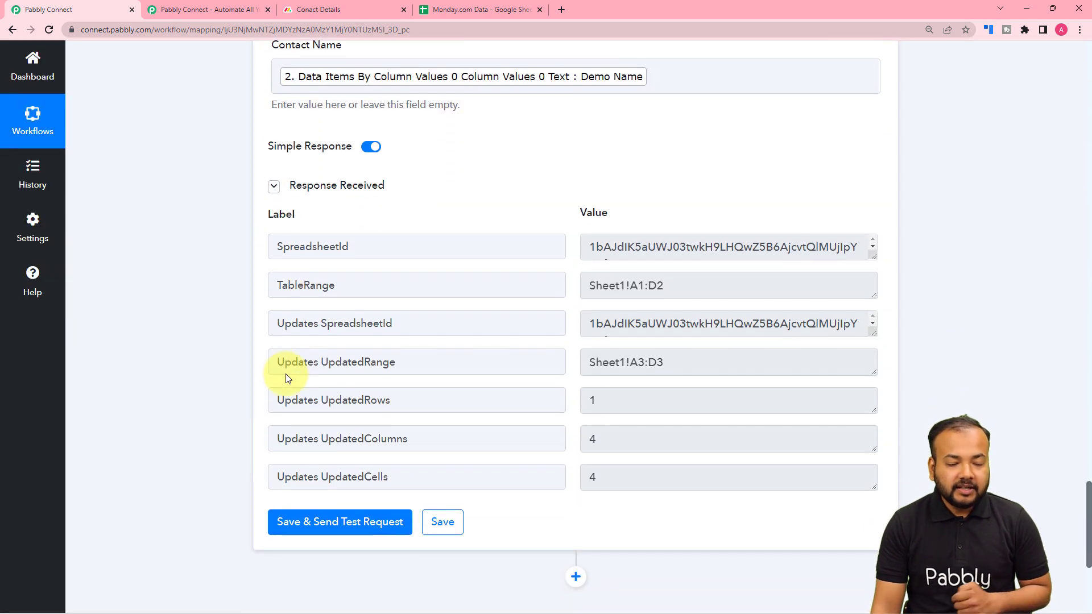
left_click(461, 16)
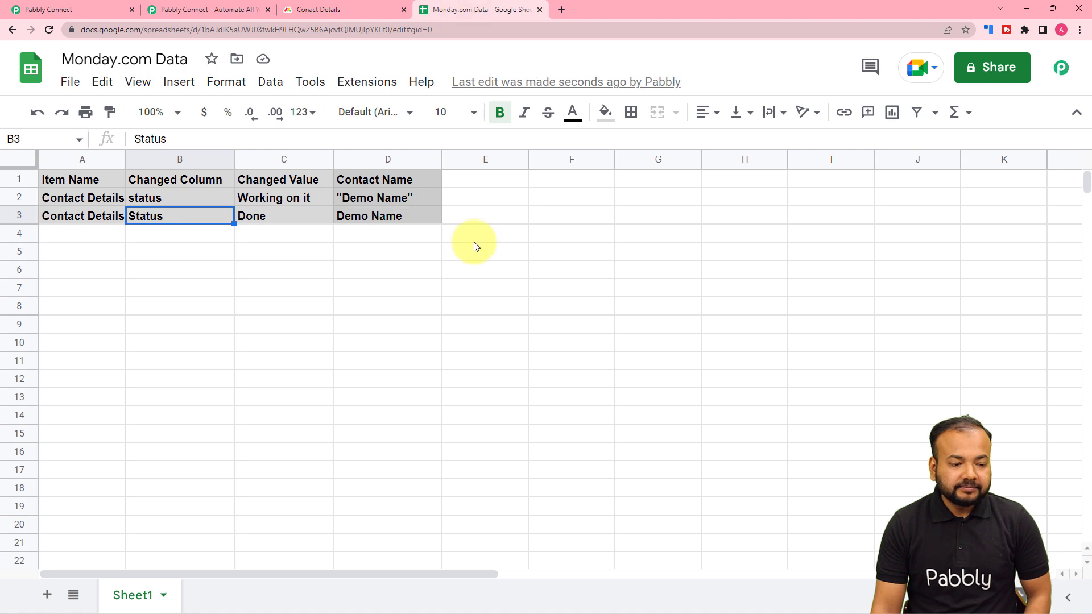
Step: Widen column A of the sheet to fit the item names and return to the Google Sheets action in Pabbly Connect
left_click(67, 236)
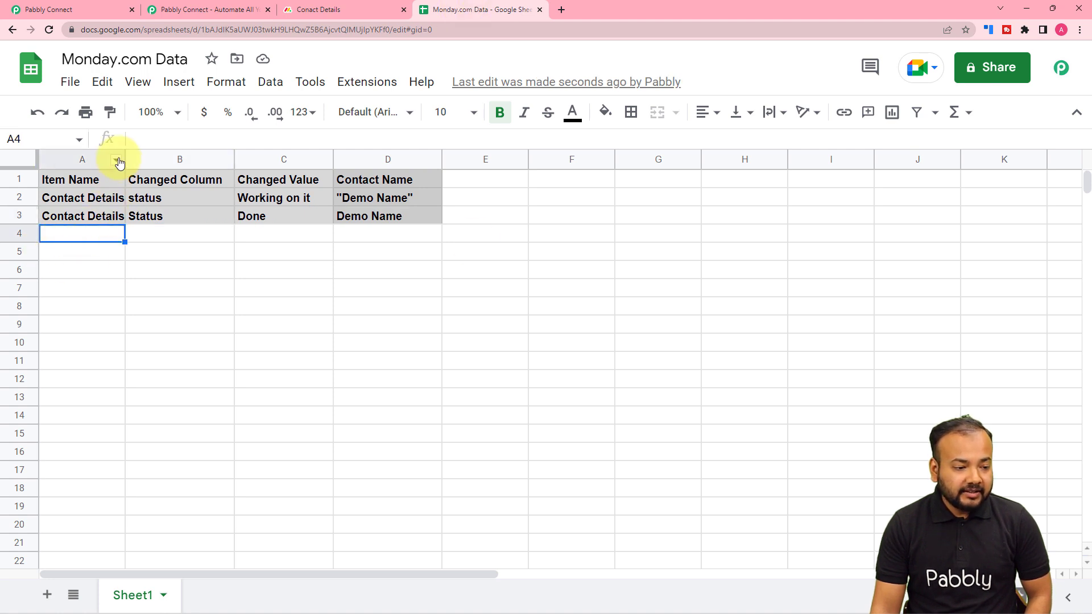
left_click_drag(124, 159, 143, 160)
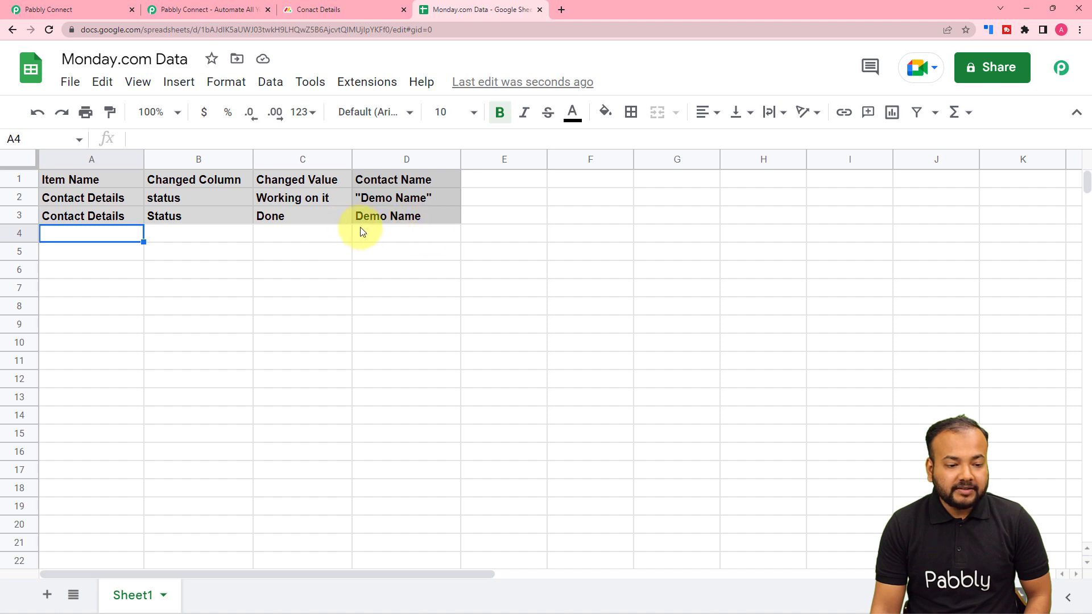
left_click(58, 8)
scroll(238, 274, "up", 12)
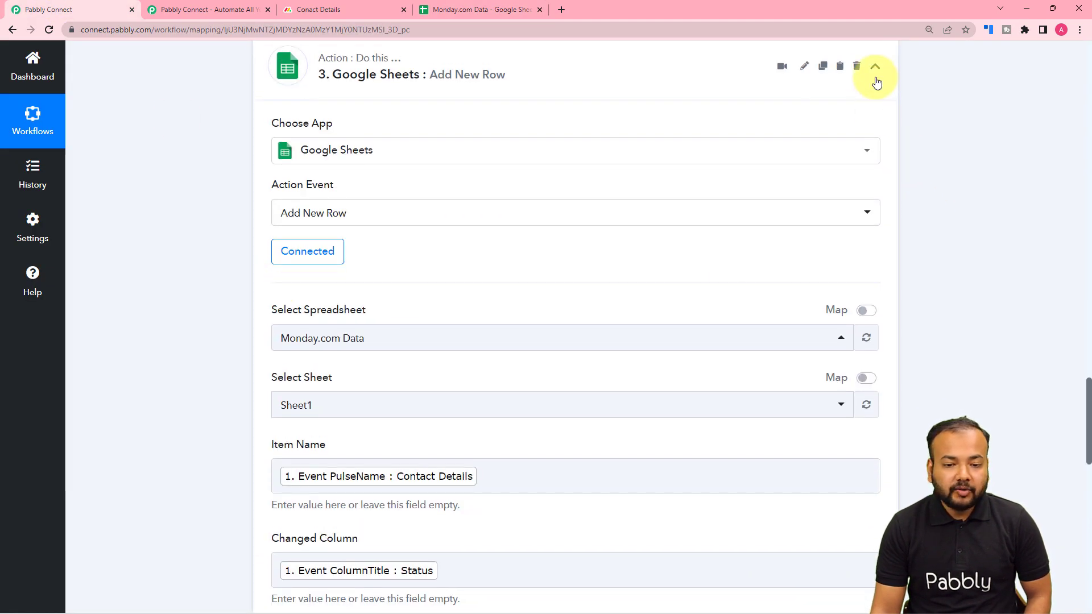
Step: Collapse the Google Sheets action, the Monday.com search action and the Monday.com trigger so the workflow shows only its three step headers
left_click(876, 78)
scroll(924, 370, "up", 13)
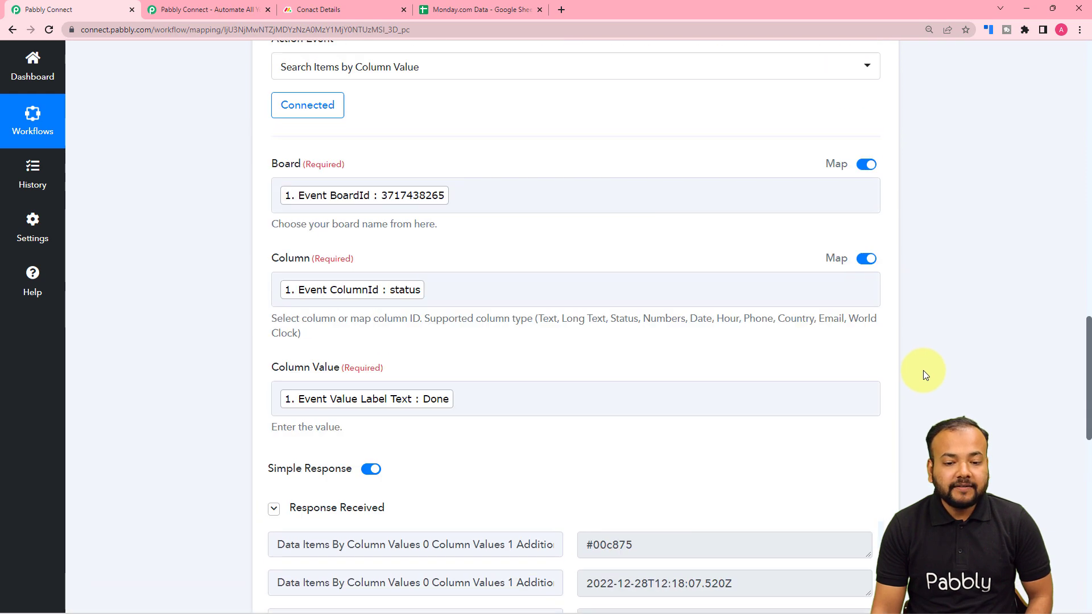
scroll(923, 370, "up", 7)
left_click(874, 317)
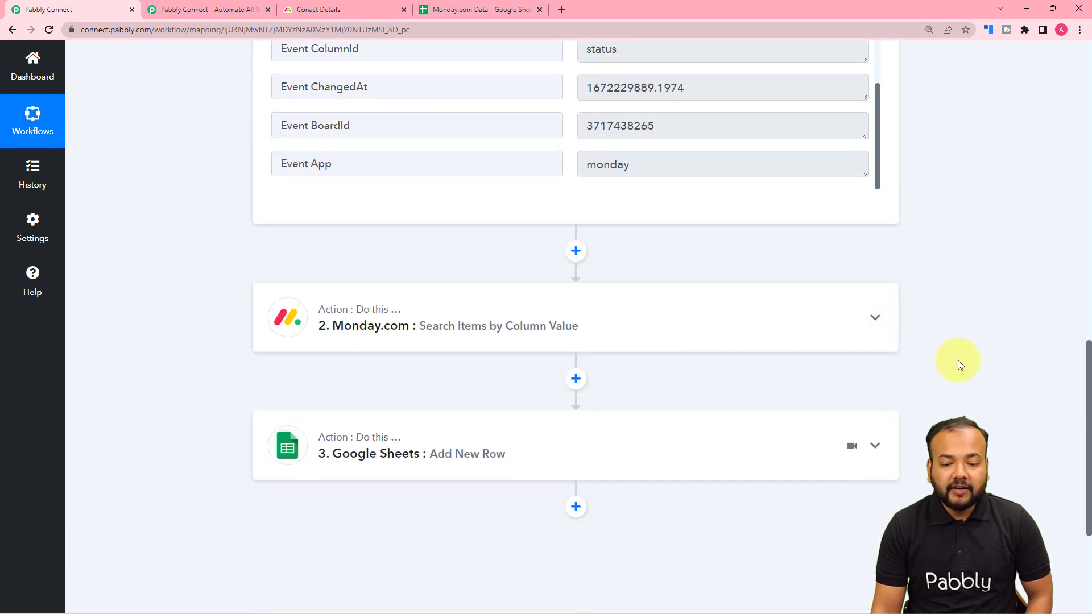
scroll(958, 360, "up", 15)
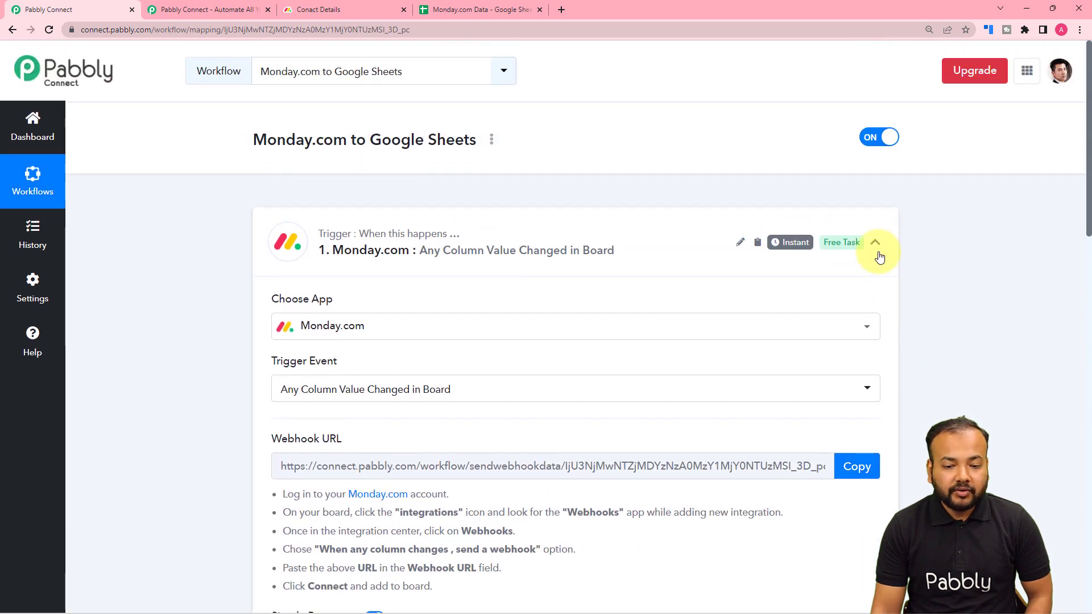
left_click(879, 254)
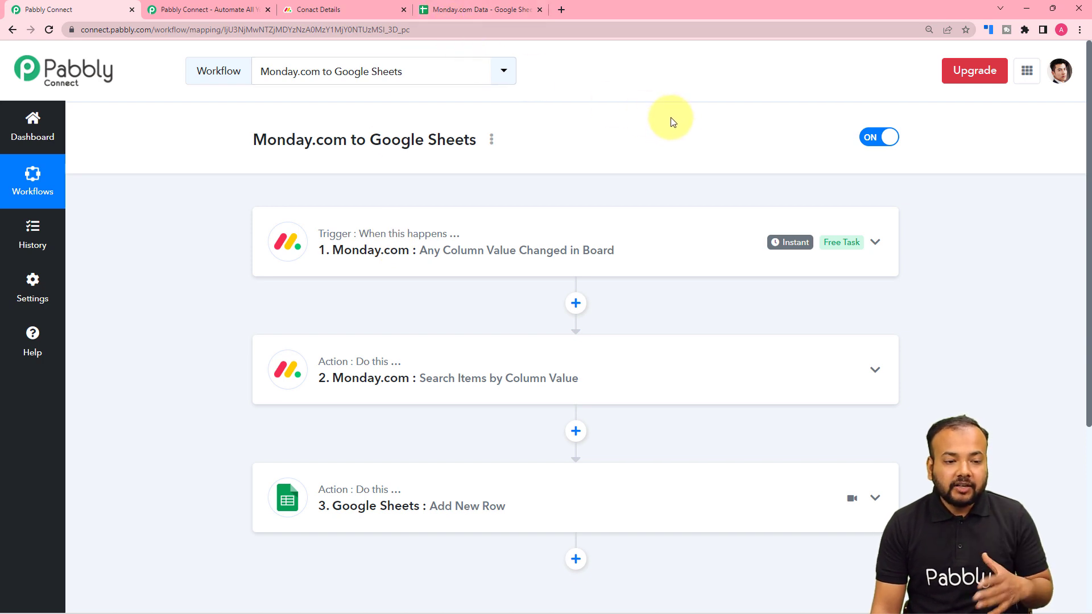
Step: Check the rows in the Monday.com Data sheet and return to the Monday.com to Google Sheets workflow in Pabbly Connect
left_click(496, 13)
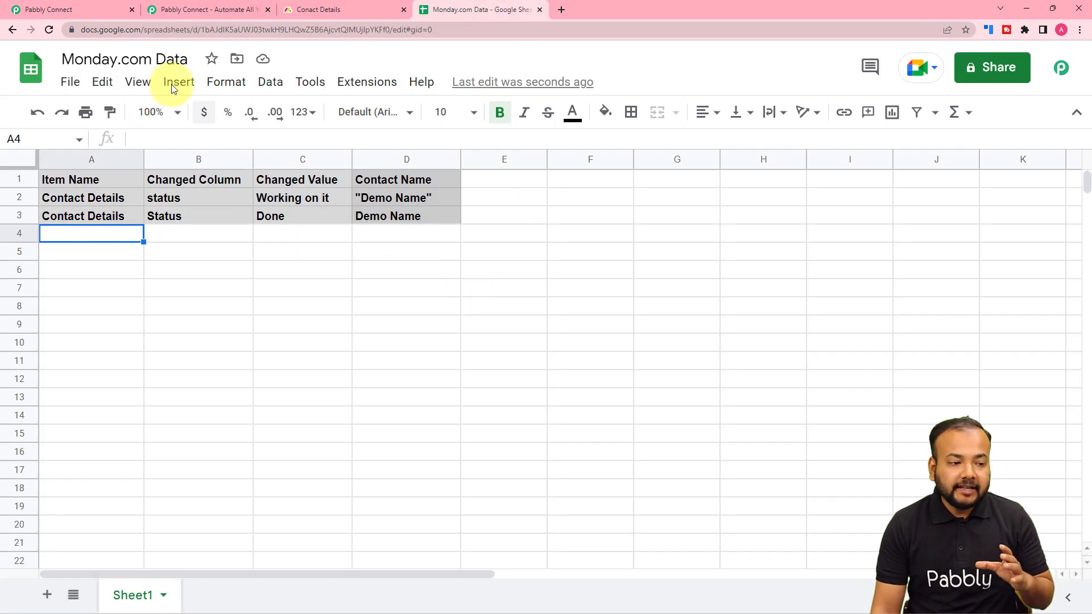
left_click(110, 12)
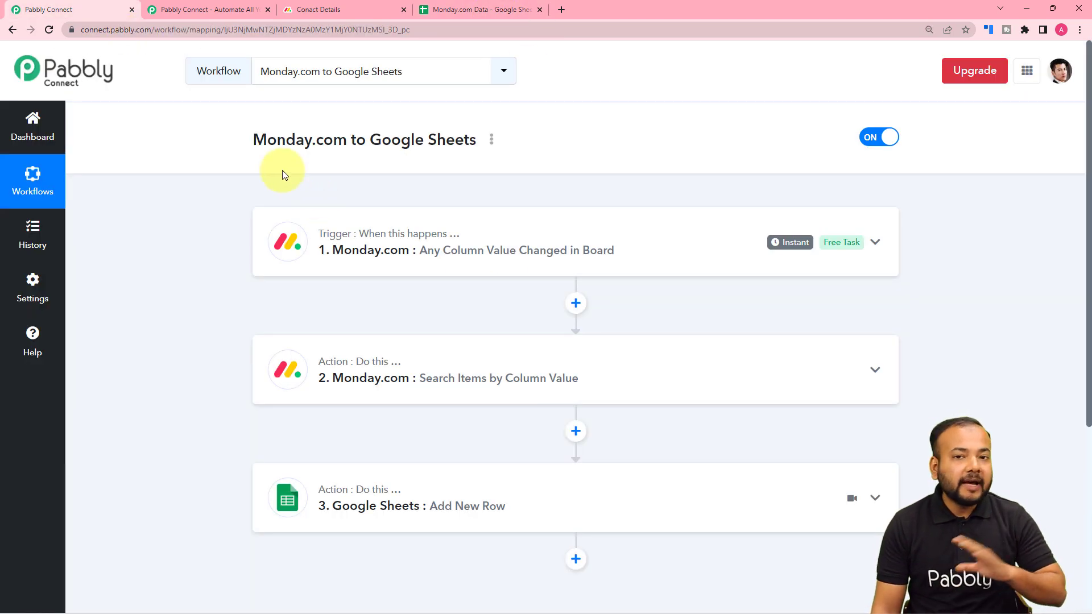